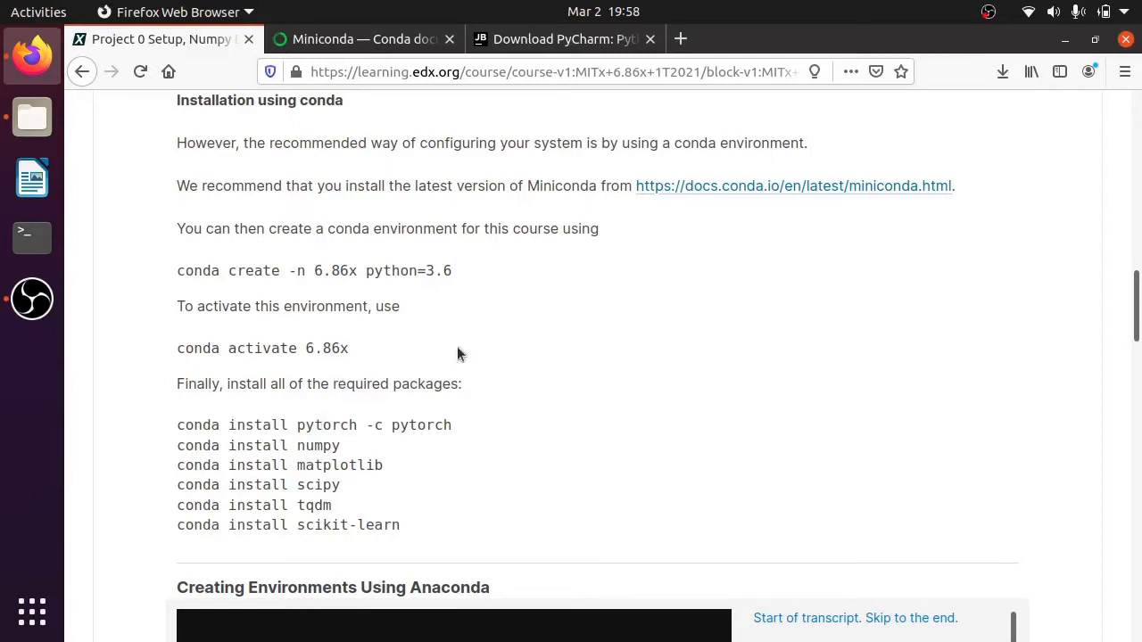
- Examine the Windows, MacOSX and Linux installers on the Miniconda documentation page alongside the course's conda installation instructions
left_click(361, 39)
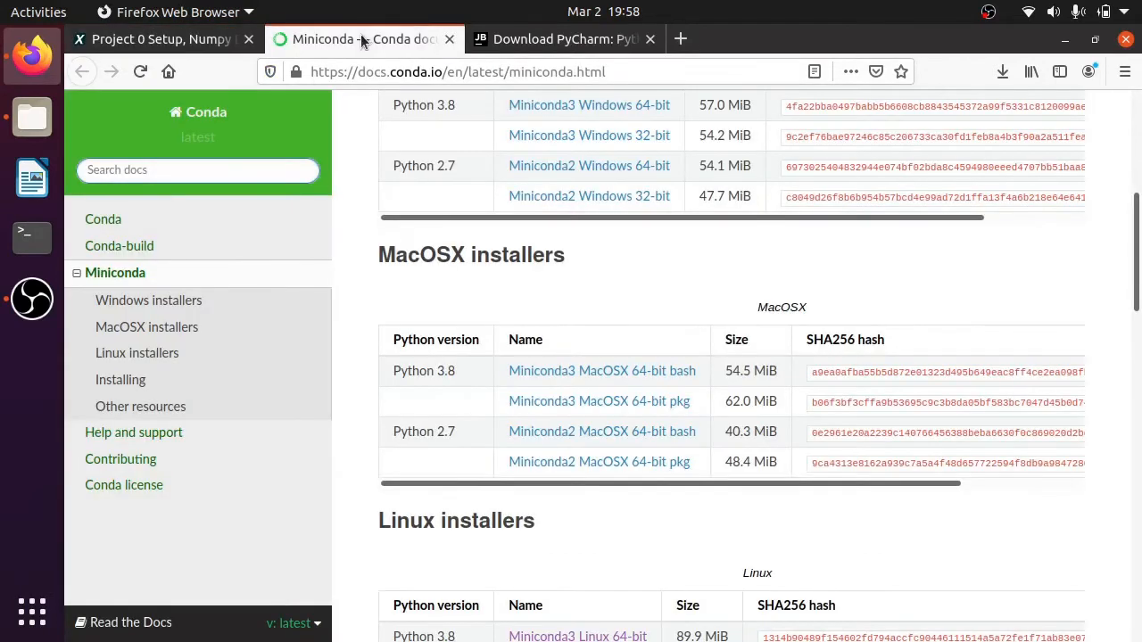
scroll(337, 300, "up", 3)
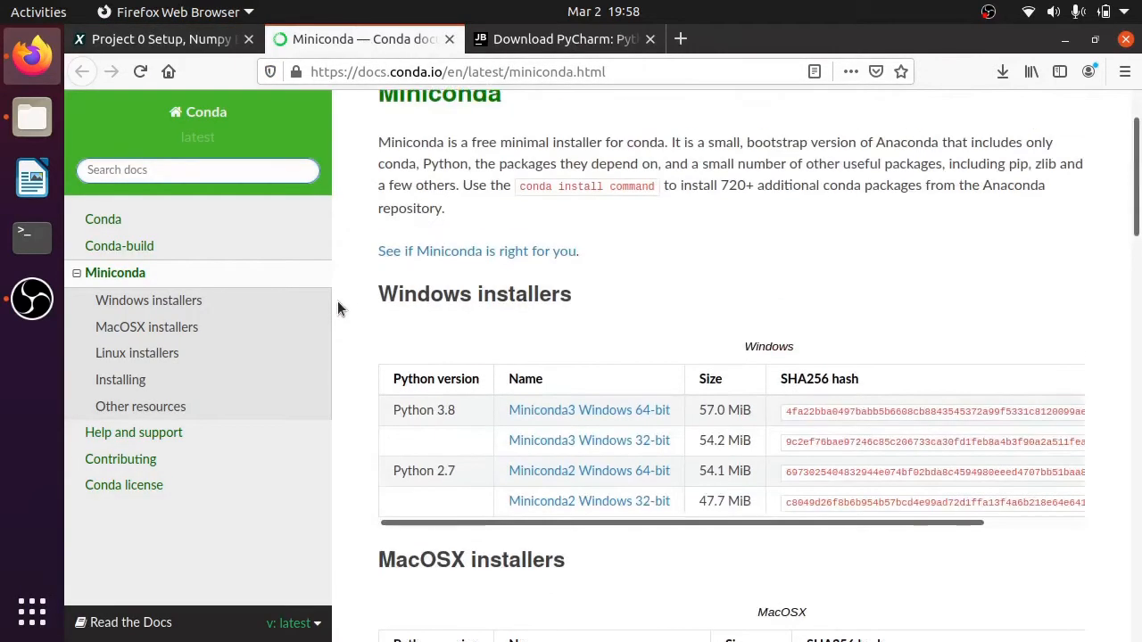
scroll(339, 303, "up", 1)
left_click(193, 46)
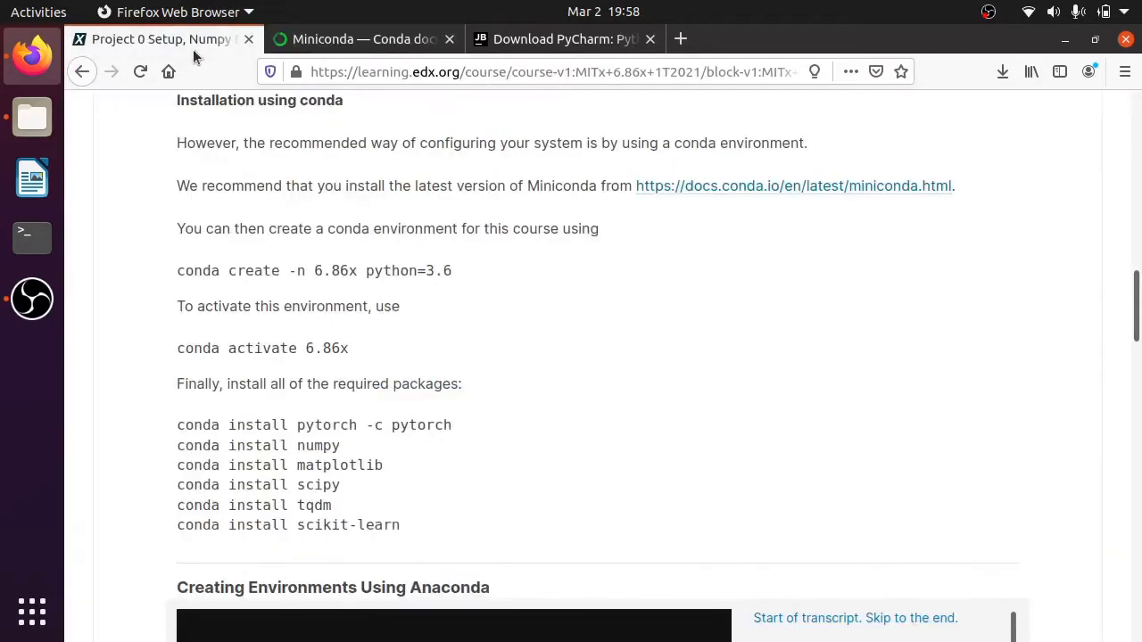
scroll(303, 452, "up", 1)
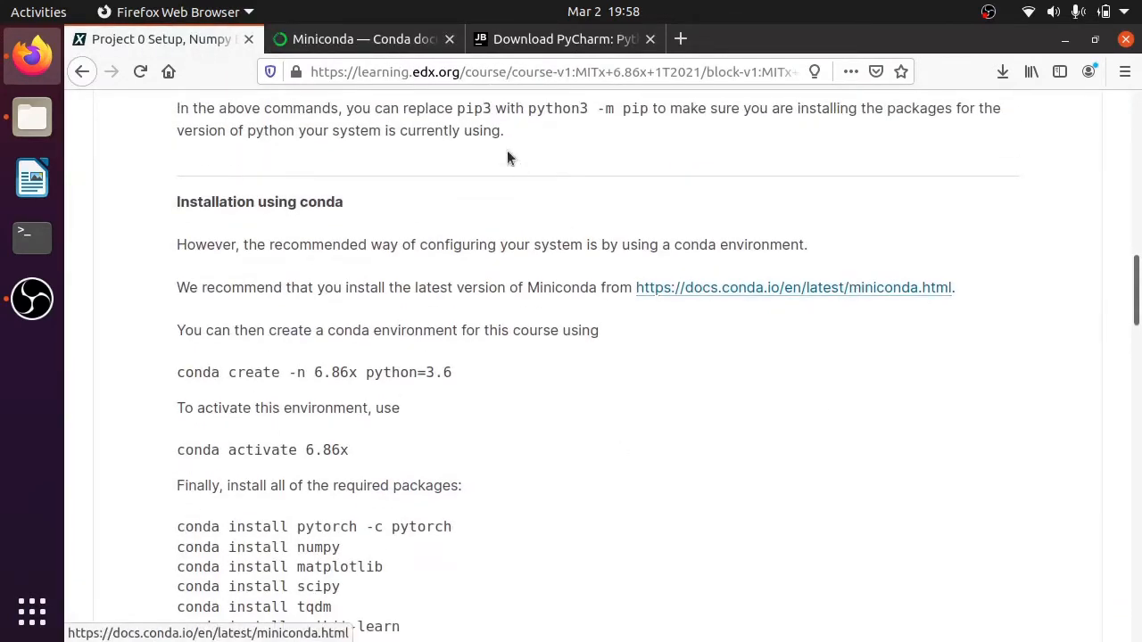
left_click(338, 41)
scroll(392, 475, "down", 1)
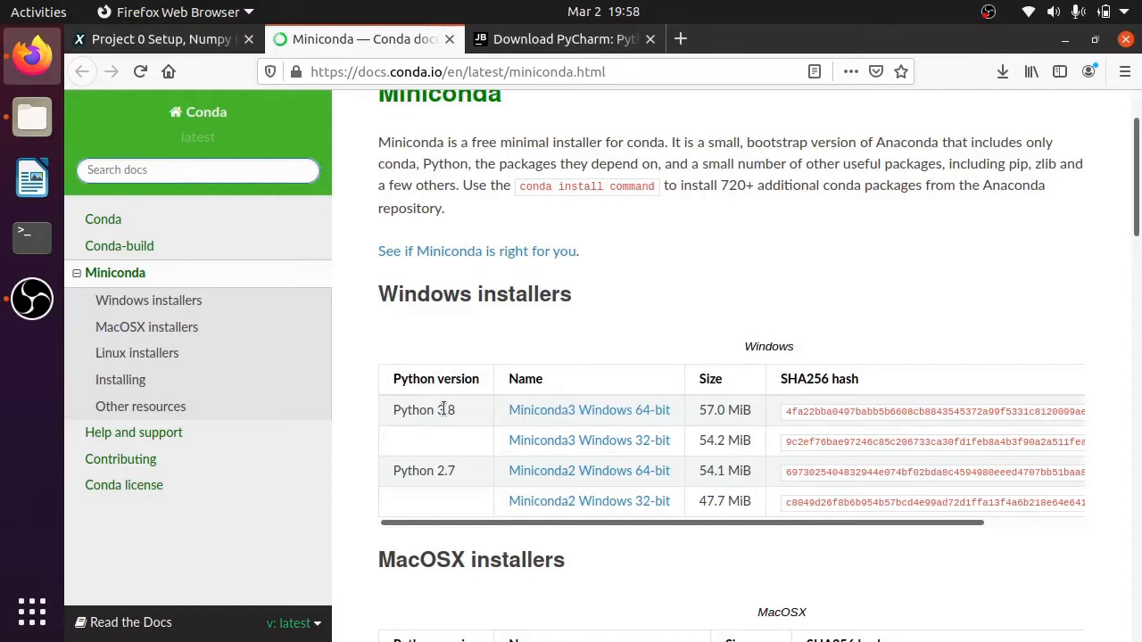
scroll(389, 562, "down", 3)
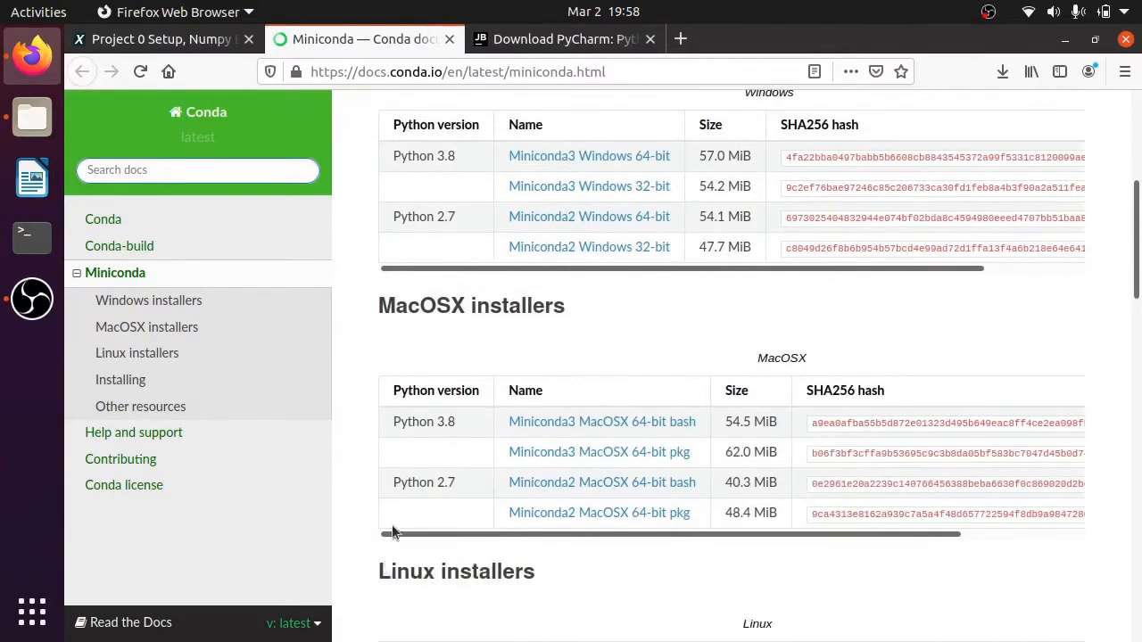
scroll(391, 533, "down", 2)
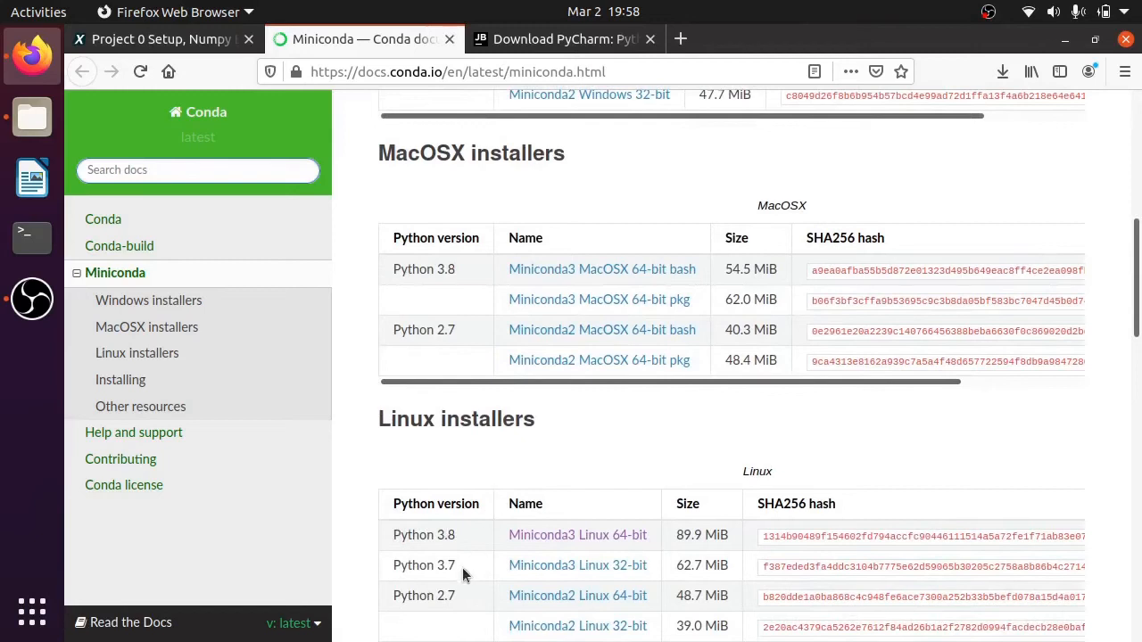
scroll(482, 500, "up", 3)
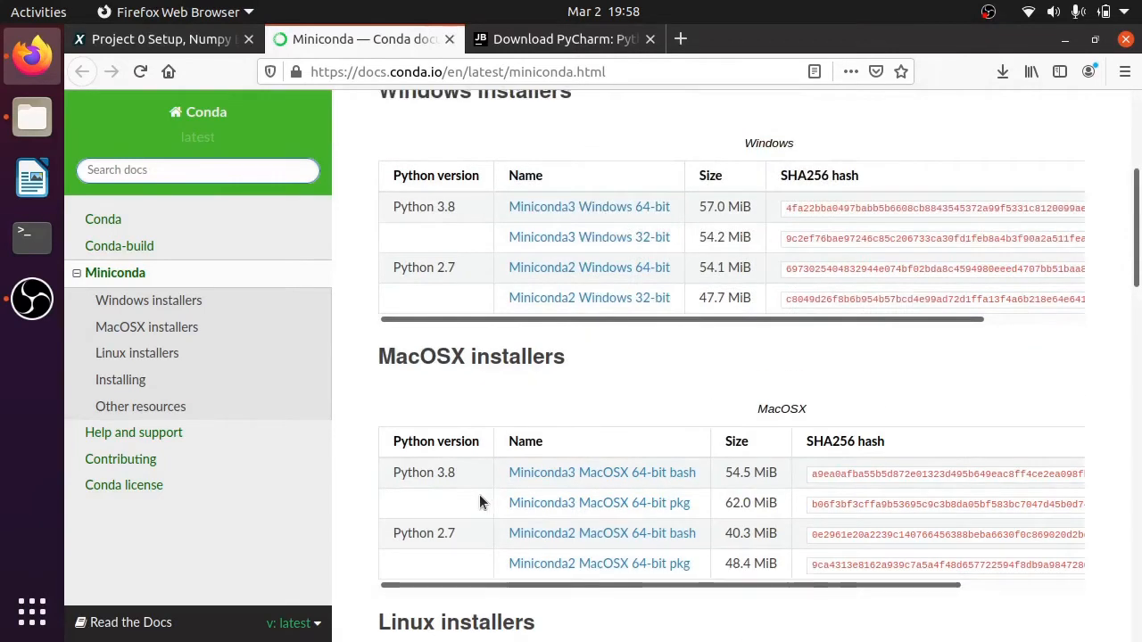
scroll(462, 400, "up", 2)
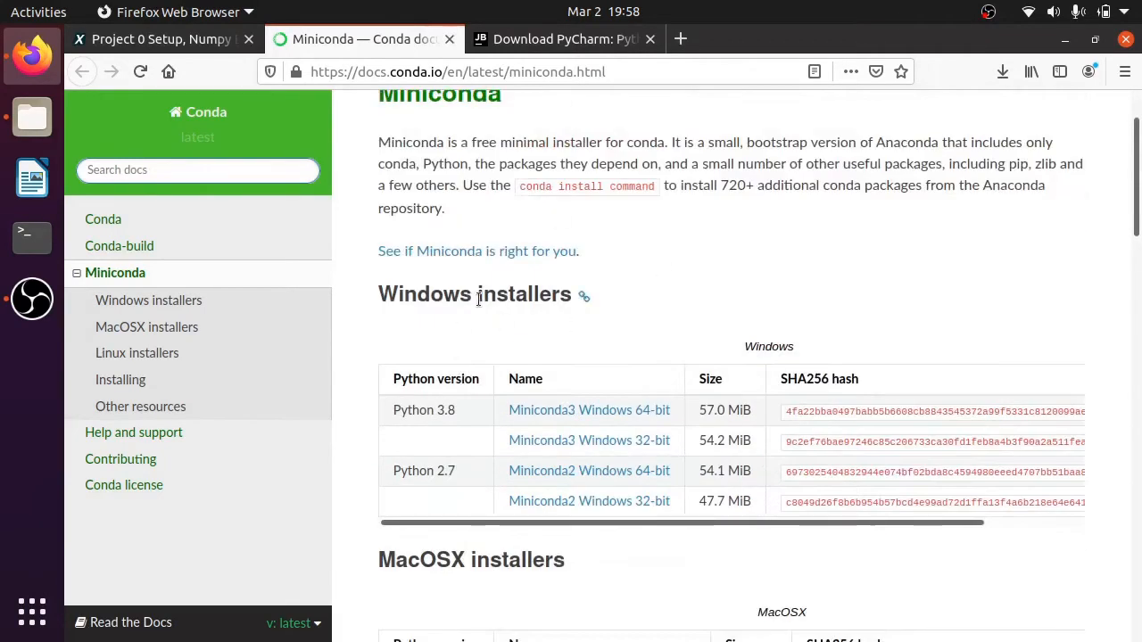
- View the PyCharm download page for Linux, and check the PyCharm, Miniconda and project archive files in the Downloads folder
left_click(556, 39)
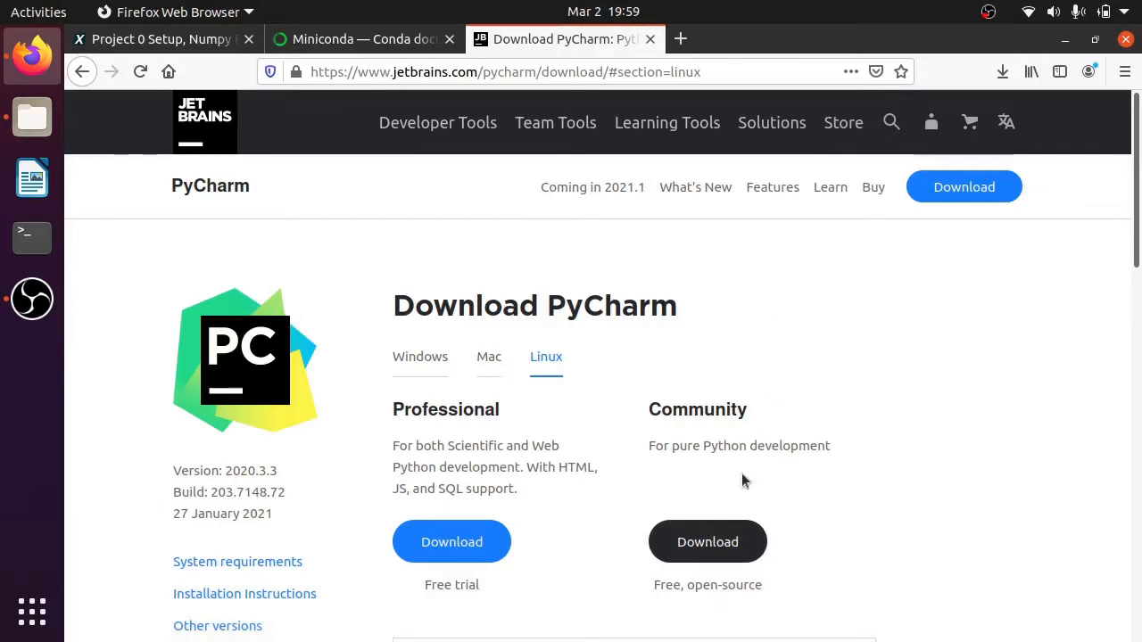
left_click(32, 117)
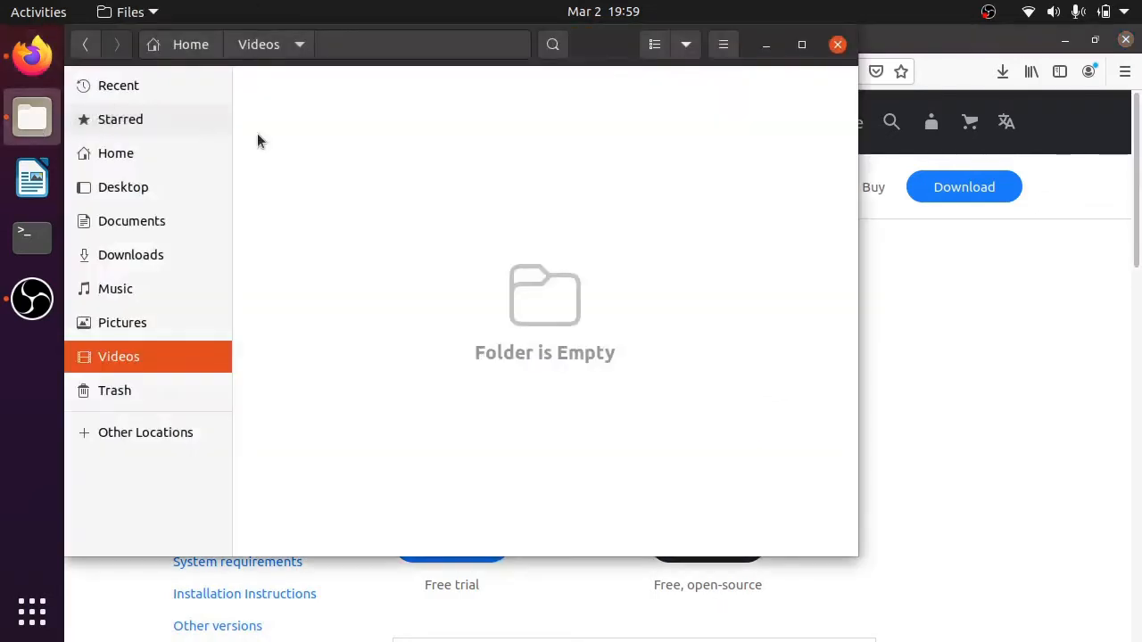
left_click(150, 258)
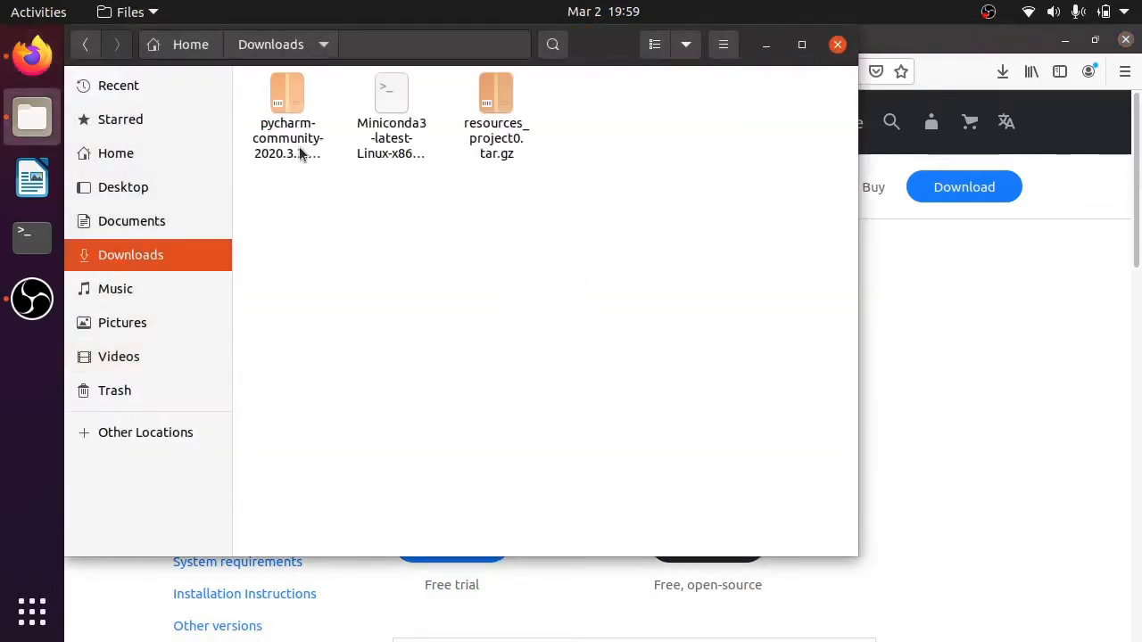
left_click(299, 147)
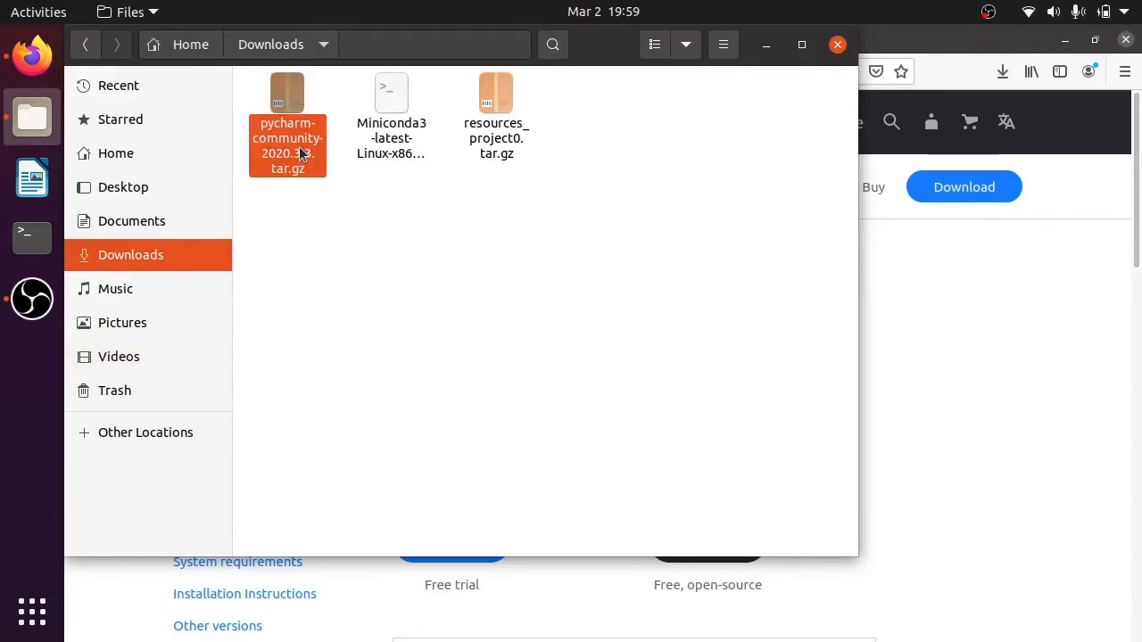
left_click(383, 152)
left_click(492, 153)
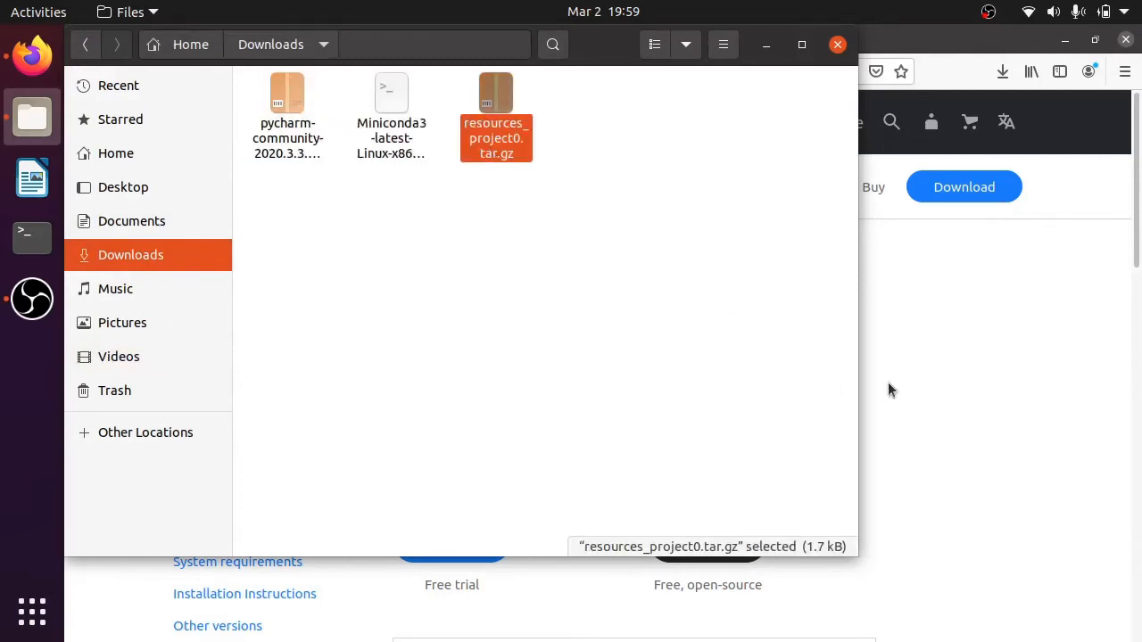
- Return to the edX course page and view the project0.tar.gz download instructions in section 3, Testing your installation
left_click(887, 383)
left_click(165, 40)
scroll(379, 317, "up", 10)
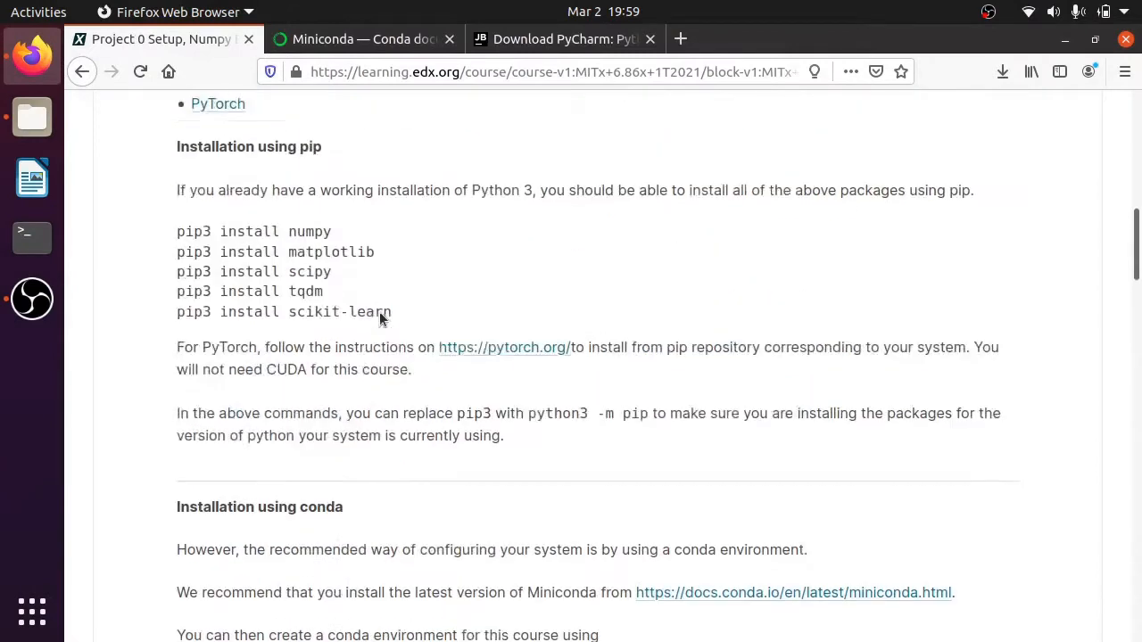
scroll(273, 317, "up", 5)
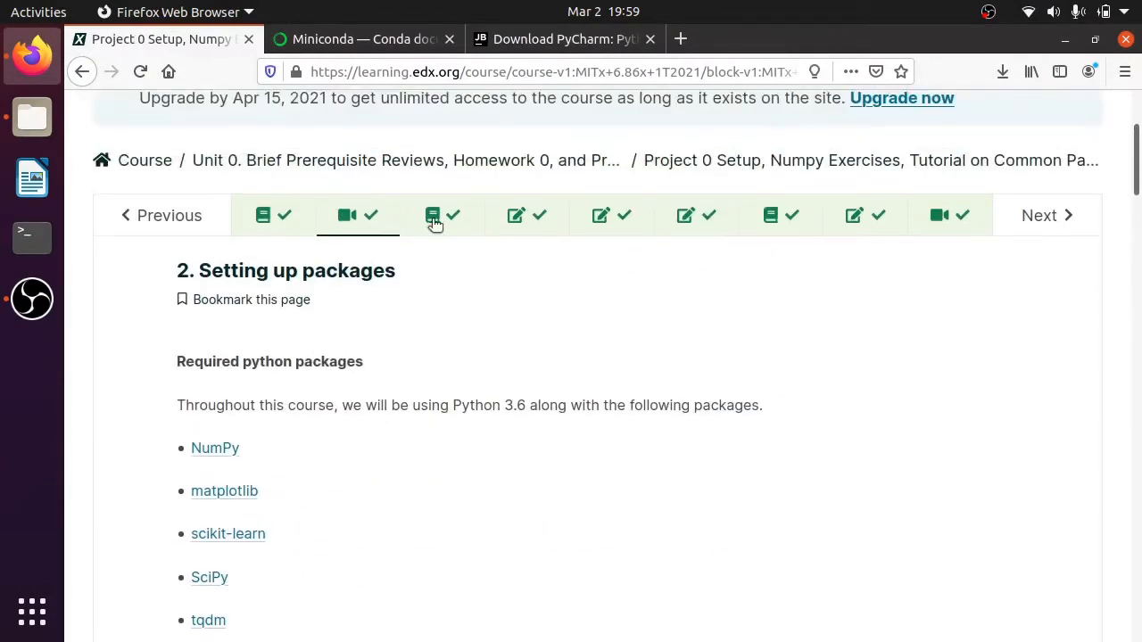
left_click(434, 223)
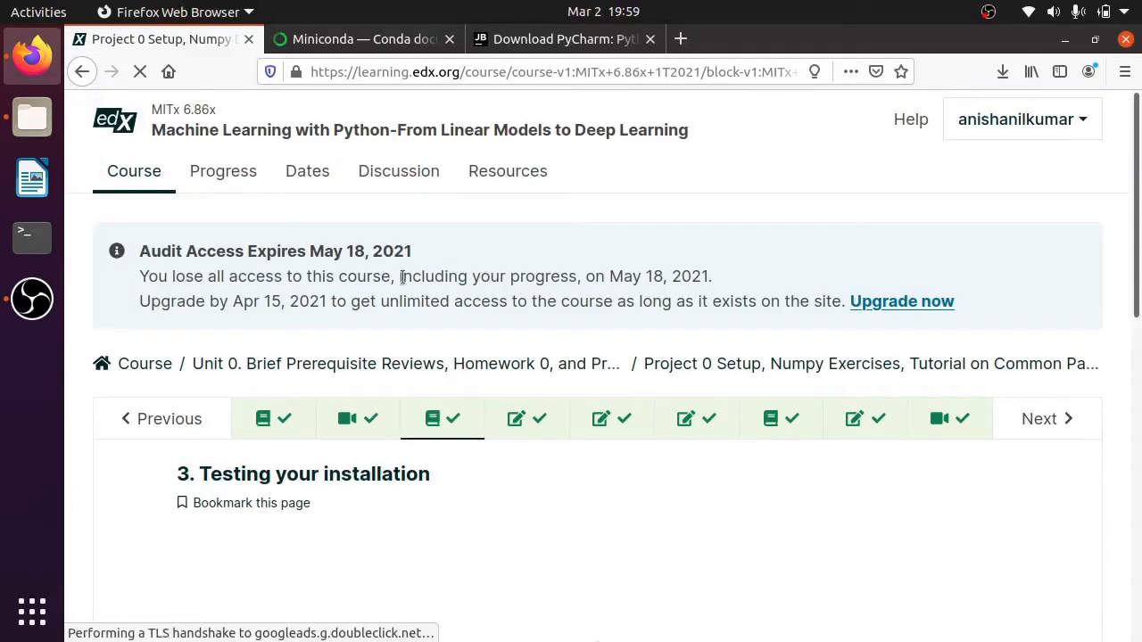
scroll(718, 465, "down", 8)
scroll(446, 413, "up", 2)
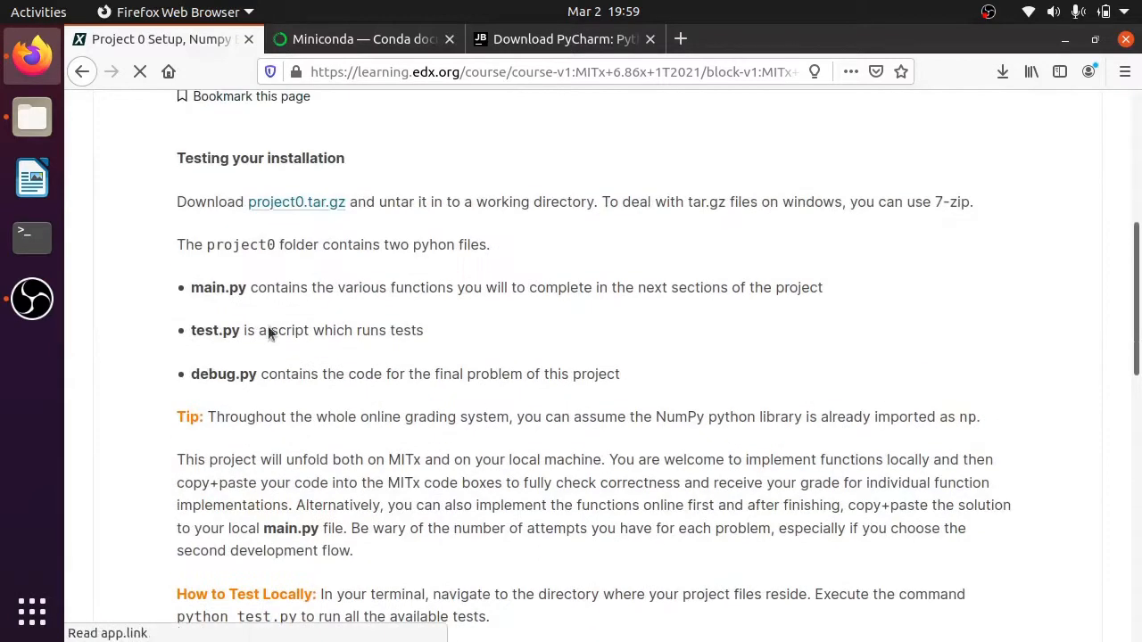
scroll(326, 223, "up", 3)
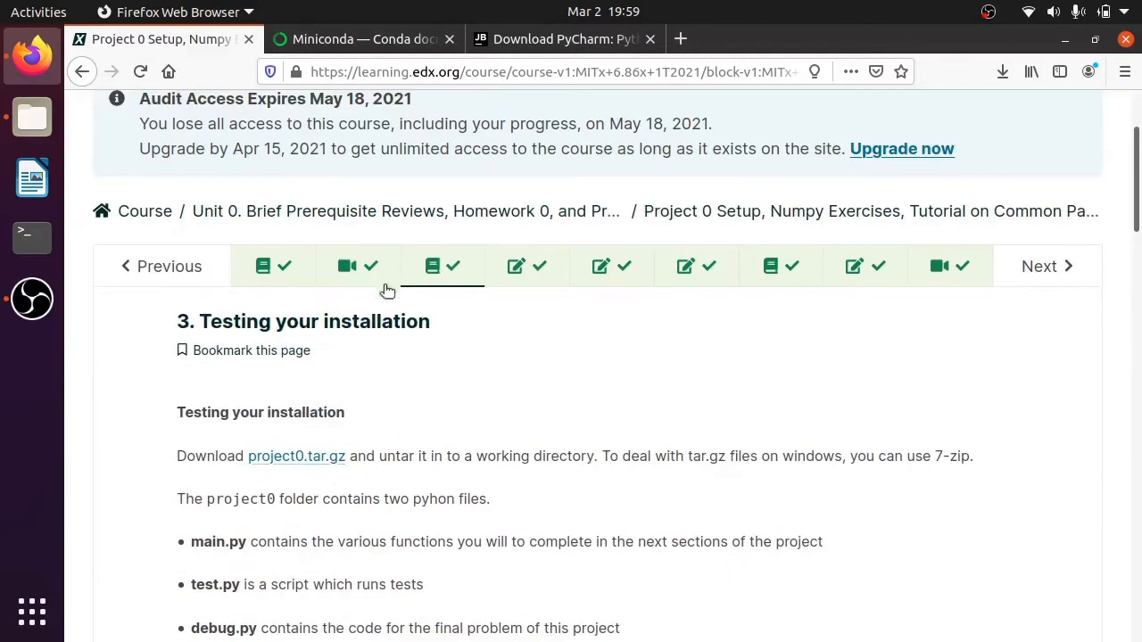
- Go back to section 2, Setting up packages, and review the Installation using conda commands
left_click(358, 266)
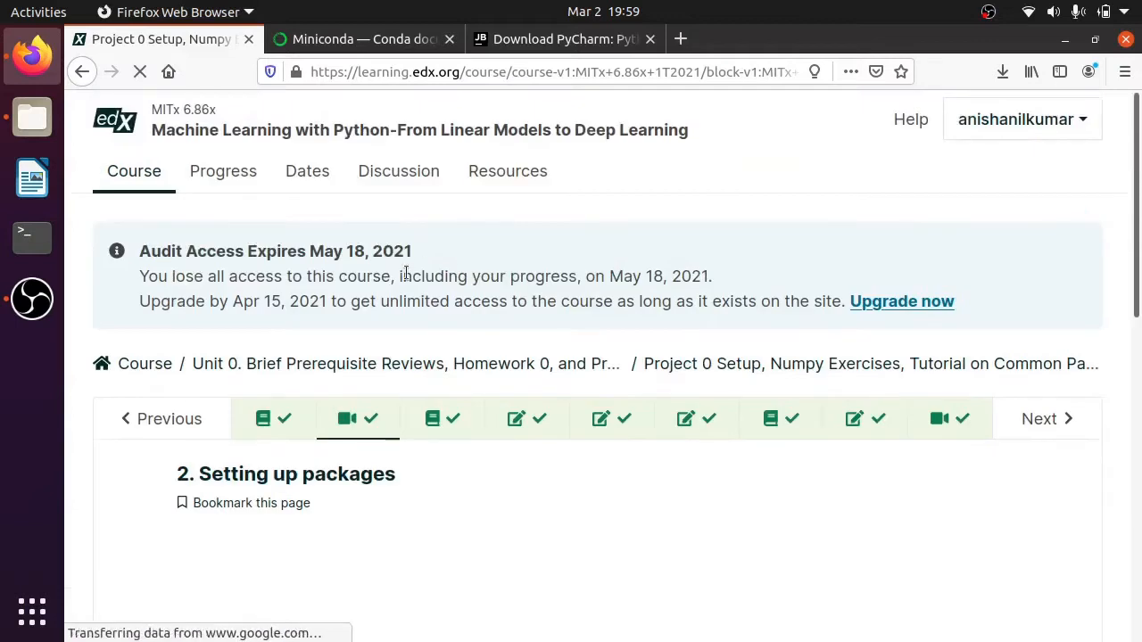
scroll(830, 376, "down", 4)
scroll(976, 367, "down", 7)
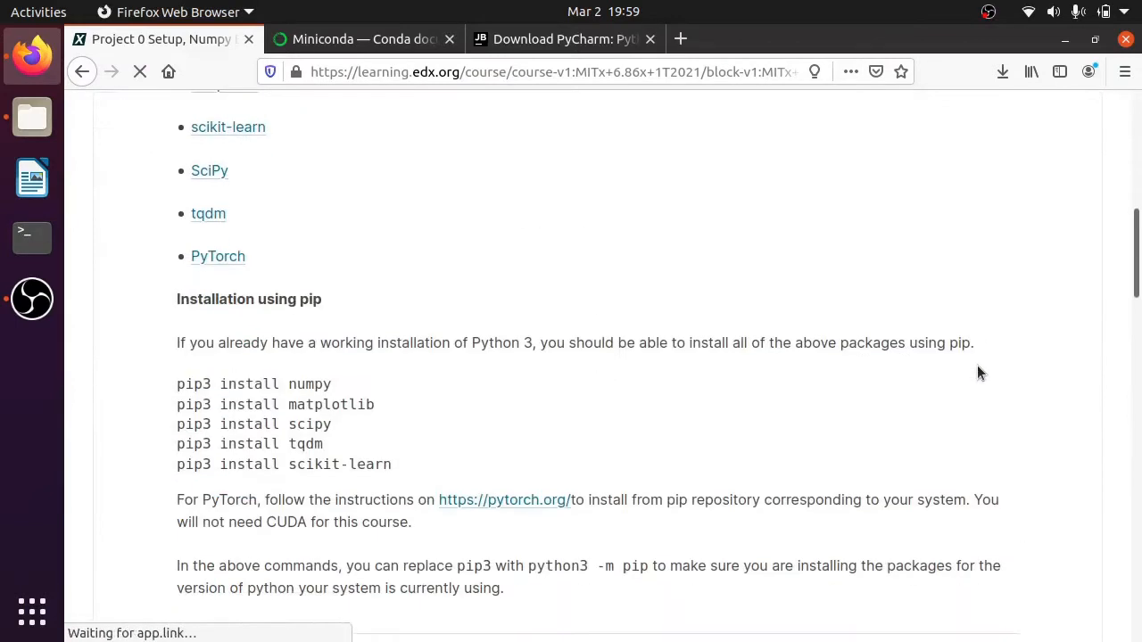
scroll(979, 371, "down", 3)
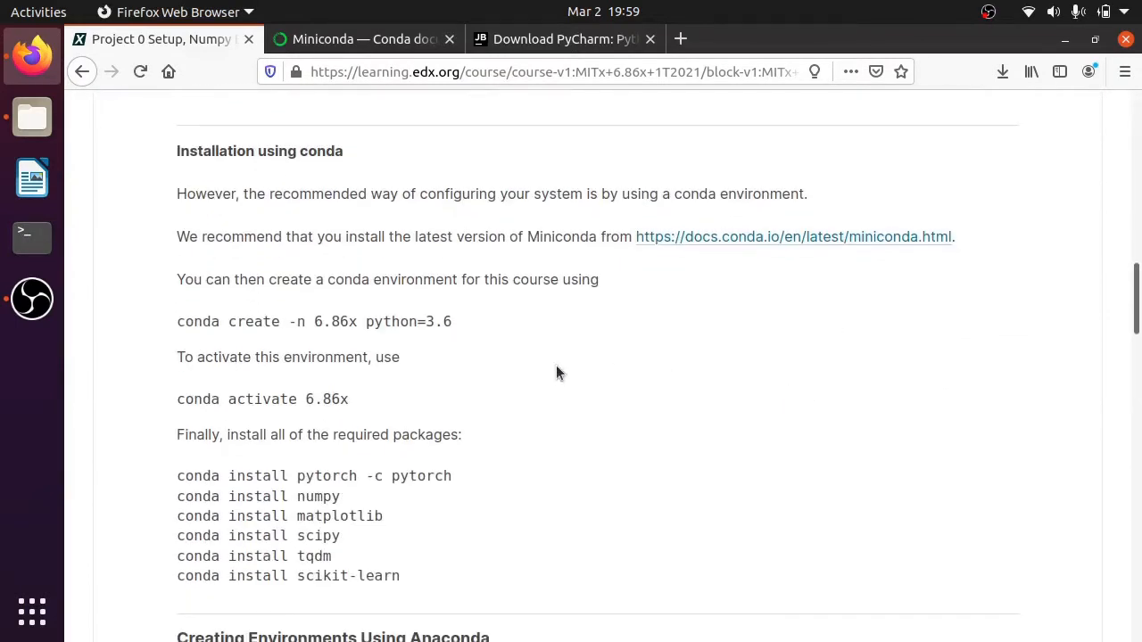
scroll(362, 372, "down", 1)
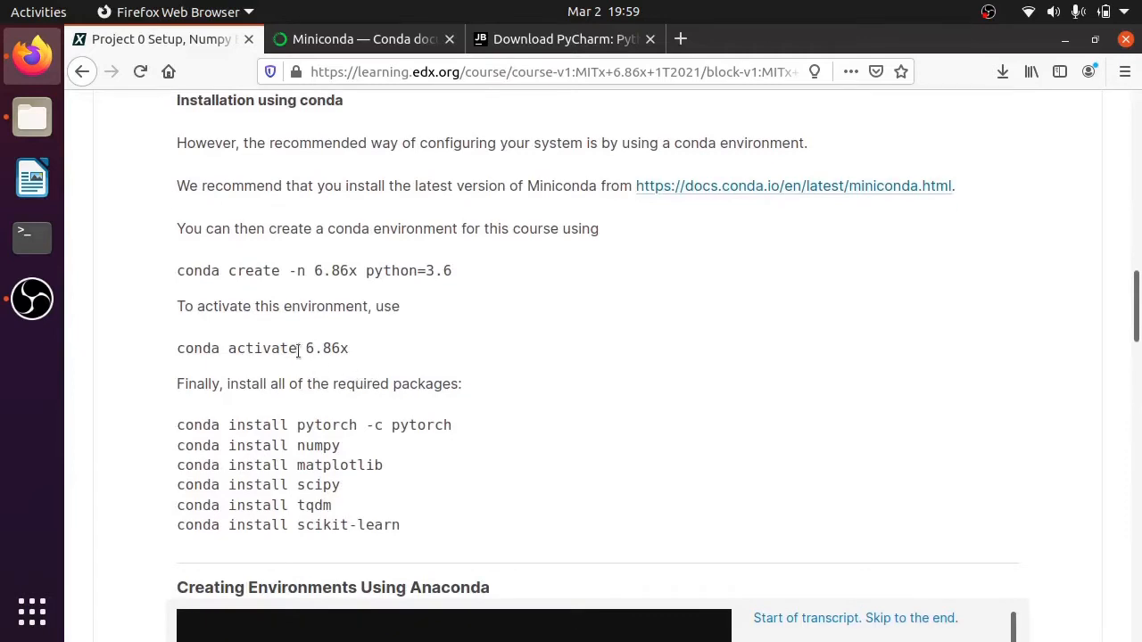
- Switch to the file manager and select the Miniconda3-latest-Linux-x86_64.sh installer in the Downloads folder
left_click(33, 117)
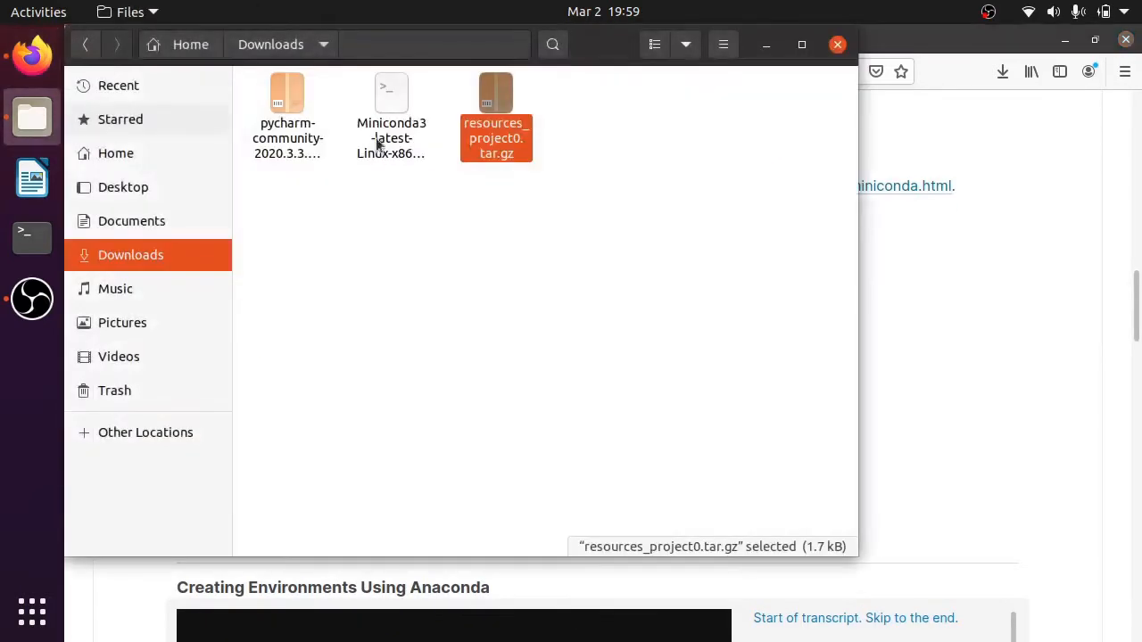
left_click(398, 357)
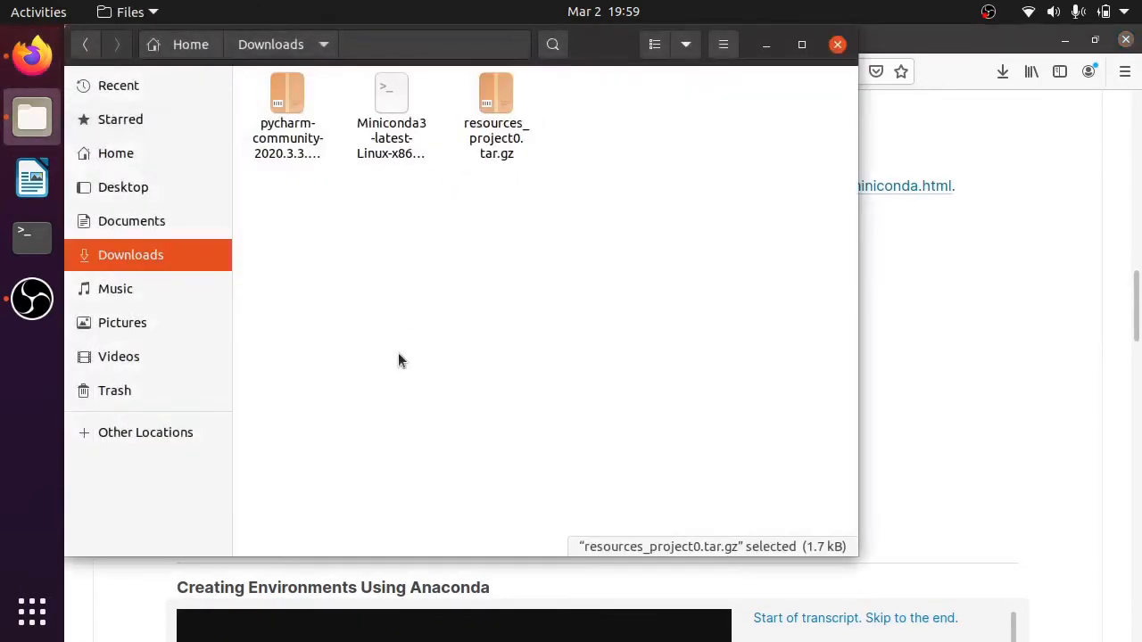
left_click(365, 143)
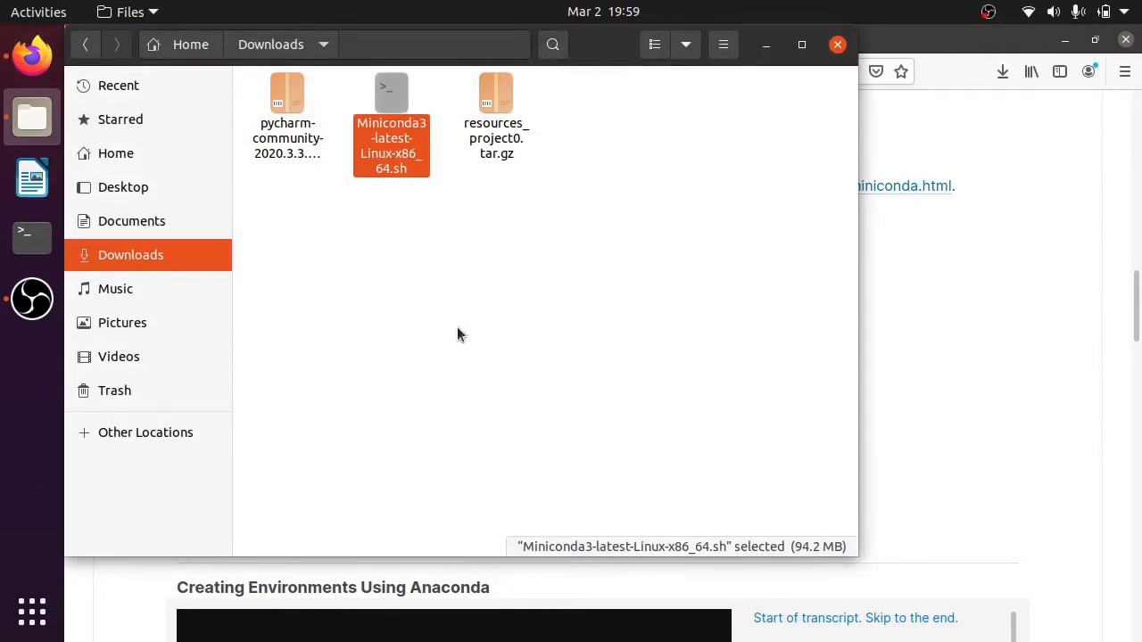
- Open a Terminal window beside the file list and change the working directory to Downloads
left_click(32, 233)
left_click_drag(273, 82, 517, 198)
type("cd ")
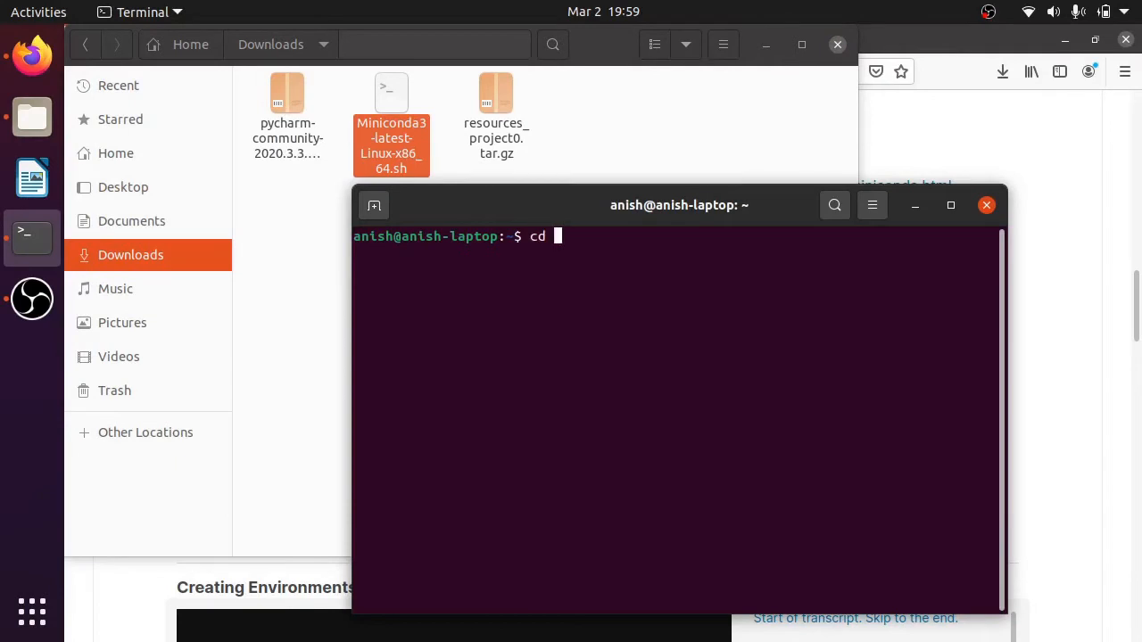
type("Dow")
key("Tab")
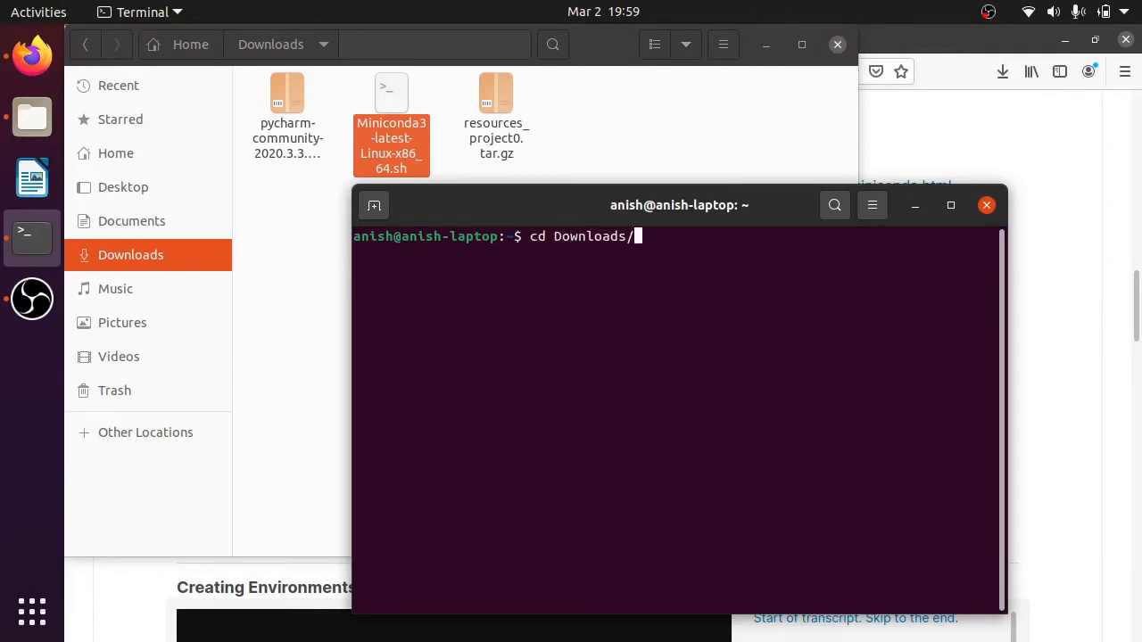
key("Return")
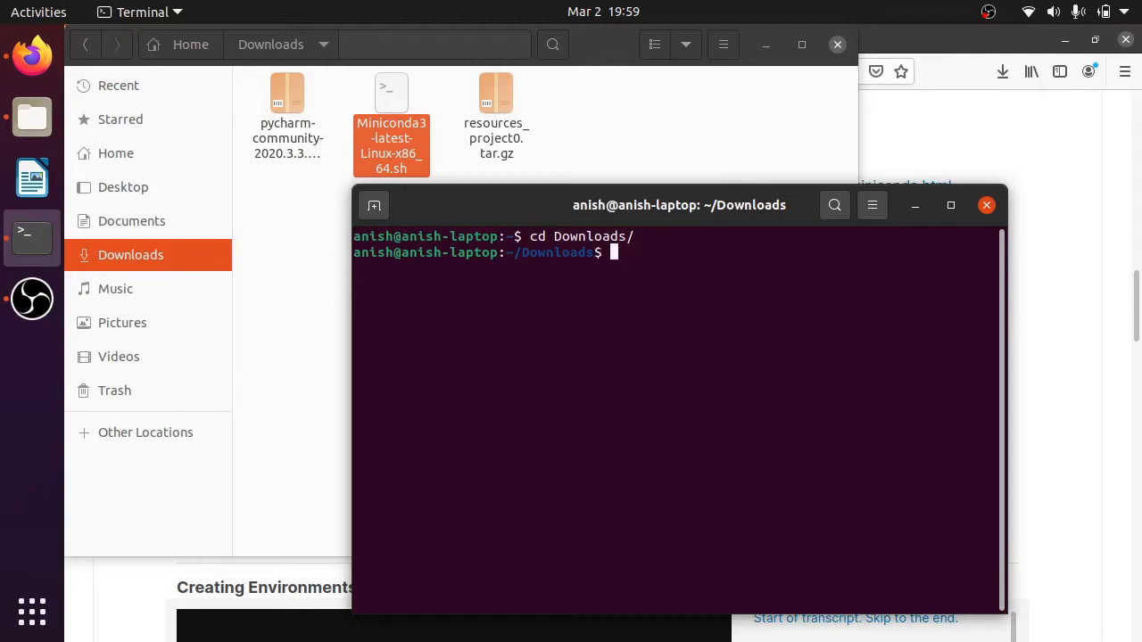
- Run the Miniconda3-latest-Linux-x86_64.sh installer script with bash
type("bash Min")
key("Tab")
key("Return")
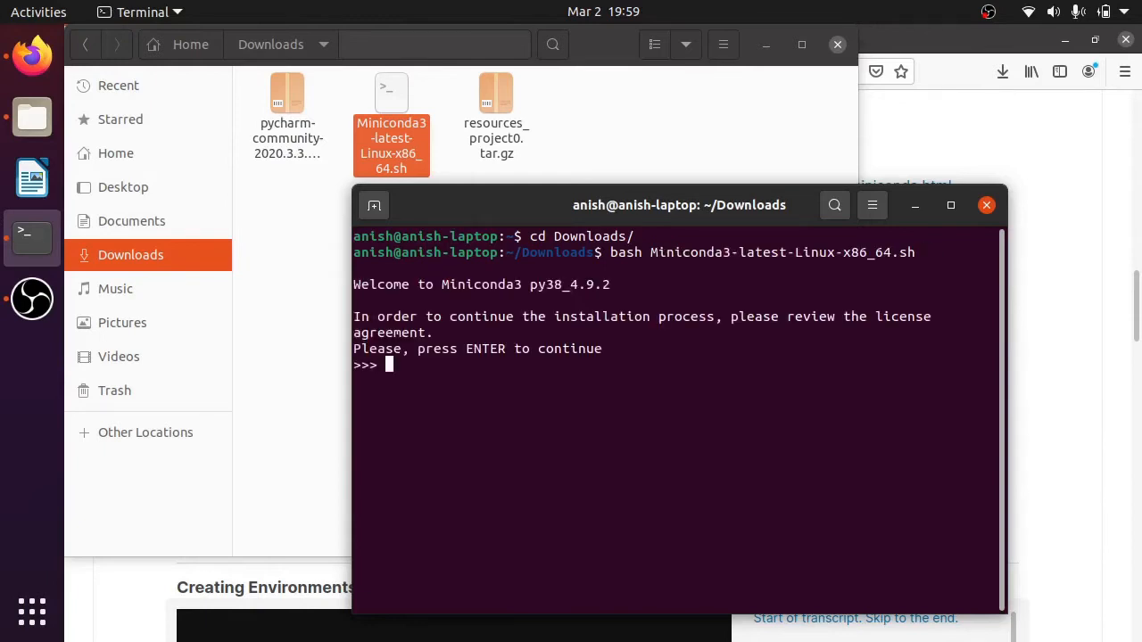
- Page through the Anaconda end user license agreement to its end and accept the terms with yes
key("Return")
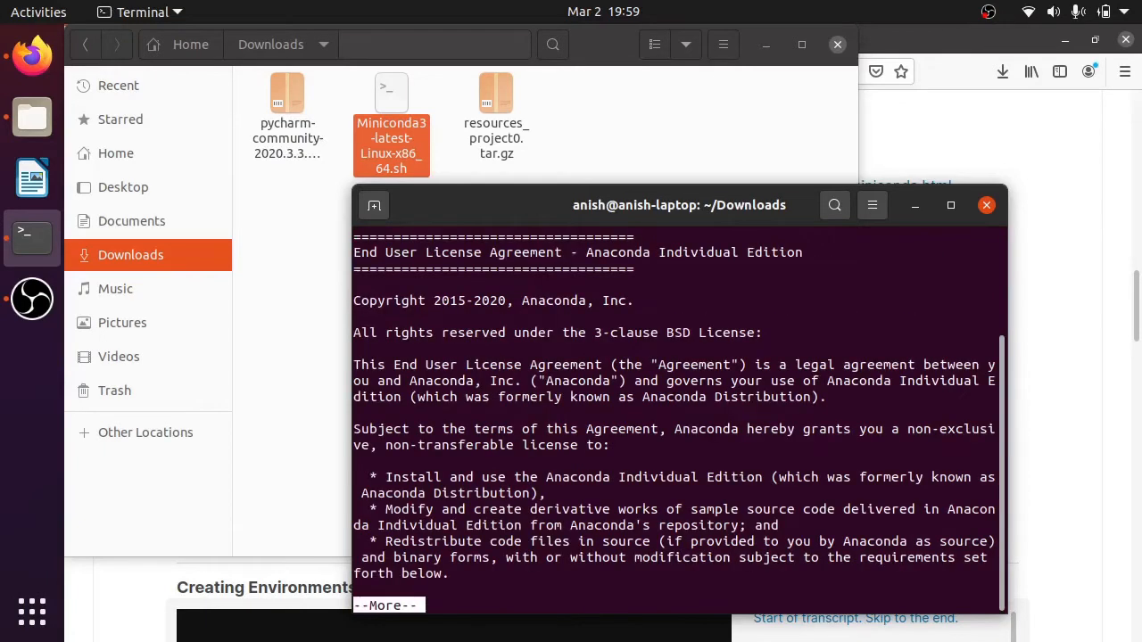
key("Return")
key("Return")
key("Return")
key("Return")
key("Return")
key("Return")
key("Return")
key("Return")
key("Return")
key("Return")
key("Return")
key("Return")
key("Return")
key("Return")
key("Return")
key("Return")
key("Return")
key("Return")
key("Return")
key("Return")
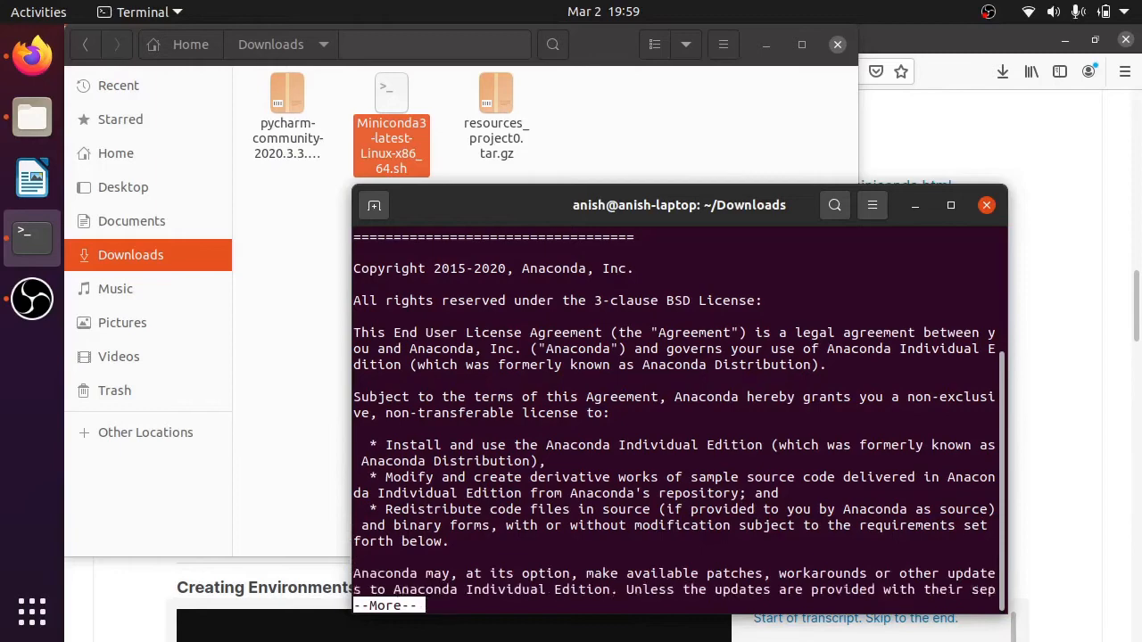
key("Return")
key("Return")
key("Return")
key("Return")
key("Return")
key("Return")
key("Return")
key("Return")
key("Return")
key("Return")
key("Return")
key("Return")
key("Return")
key("Return")
key("Return")
key("Return")
key("Return")
key("Return")
key("Return")
key("Return")
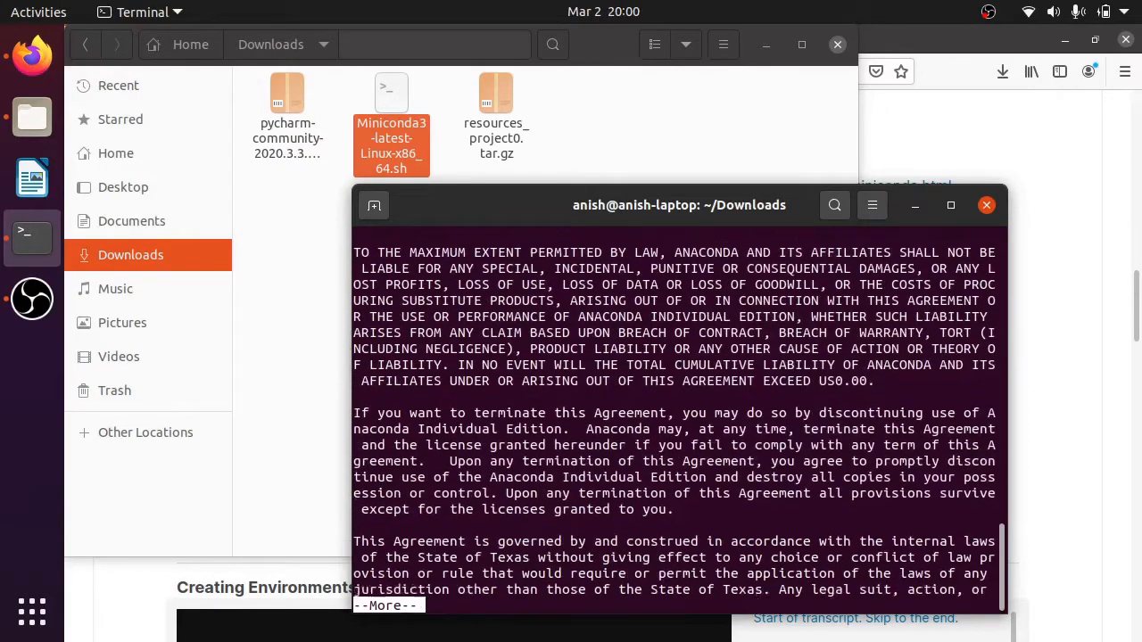
key("Return")
key("Return")
key("Return")
key("Return")
key("Return")
key("Return")
key("Return")
key("Return")
key("Return")
key("Return")
key("Return")
key("Return")
key("Return")
key("Return")
key("Return")
key("Return")
key("Return")
key("Return")
key("Return")
key("Return")
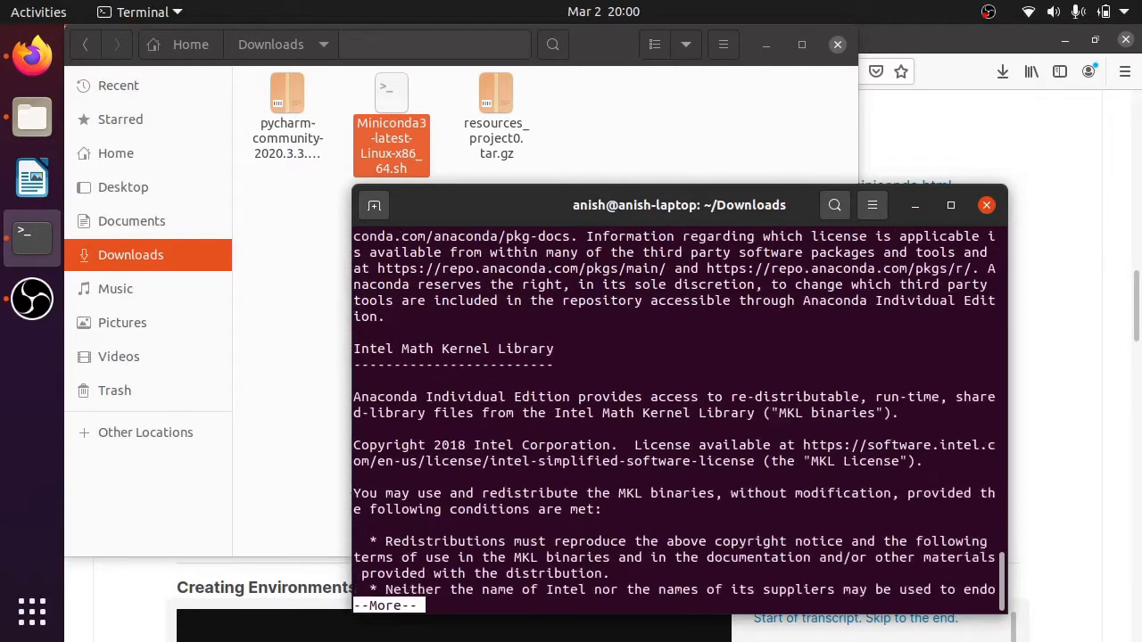
key("Return")
key("Return")
key("Return")
key("Return")
key("Return")
key("Return")
key("Return")
key("Return")
key("Return")
key("Return")
key("Return")
key("Return")
key("Return")
key("Return")
key("Return")
key("Return")
key("Return")
key("Return")
key("Return")
key("Return")
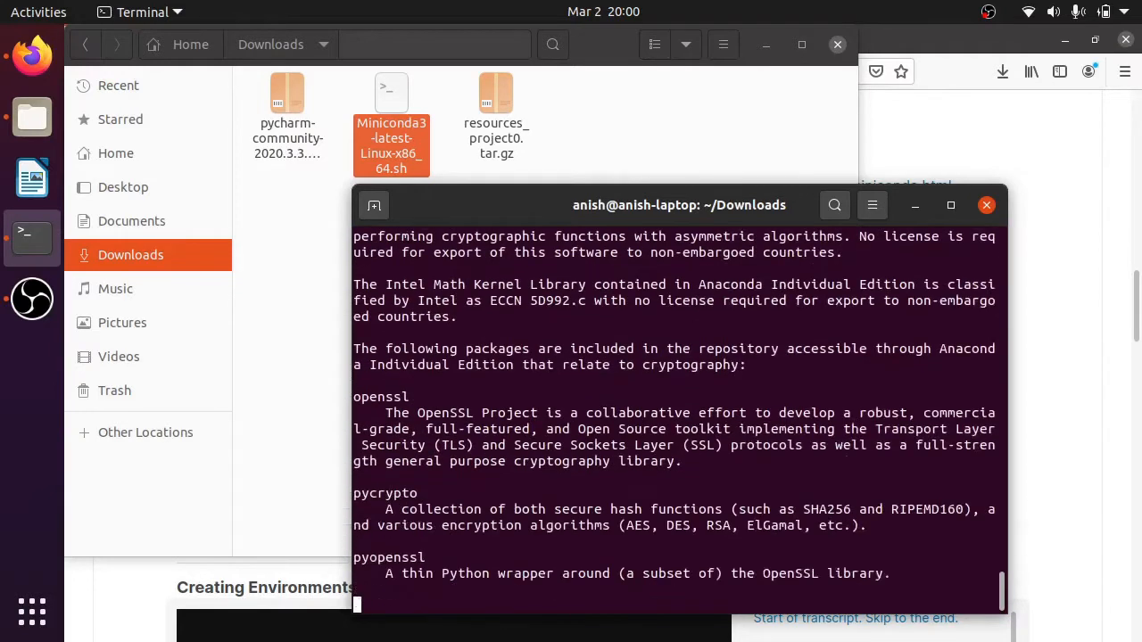
key("Return")
key("Return")
key("Return")
key("Return")
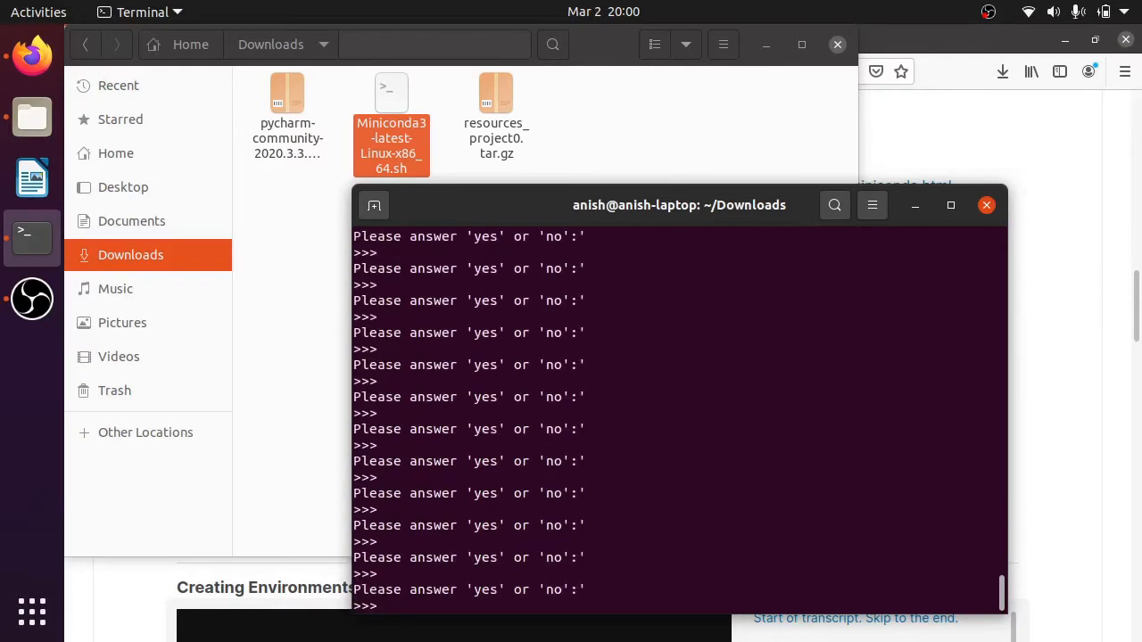
type("yes")
key("Return")
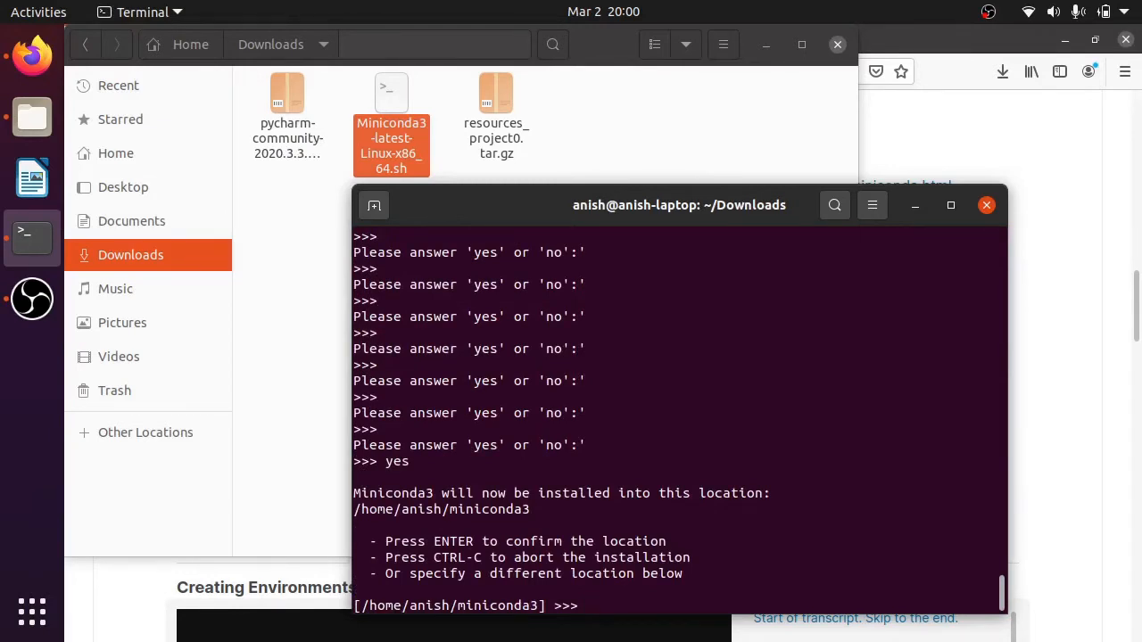
- Install Miniconda3 in the default location and agree to have the installer initialize it with conda init
key("Return")
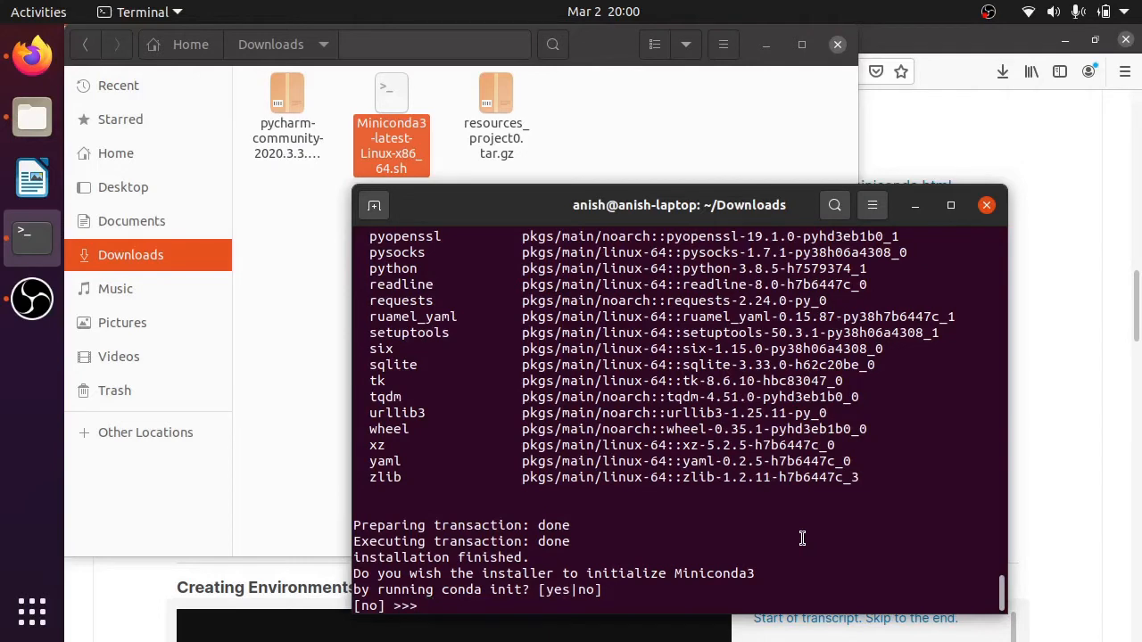
type("yes")
key("Return")
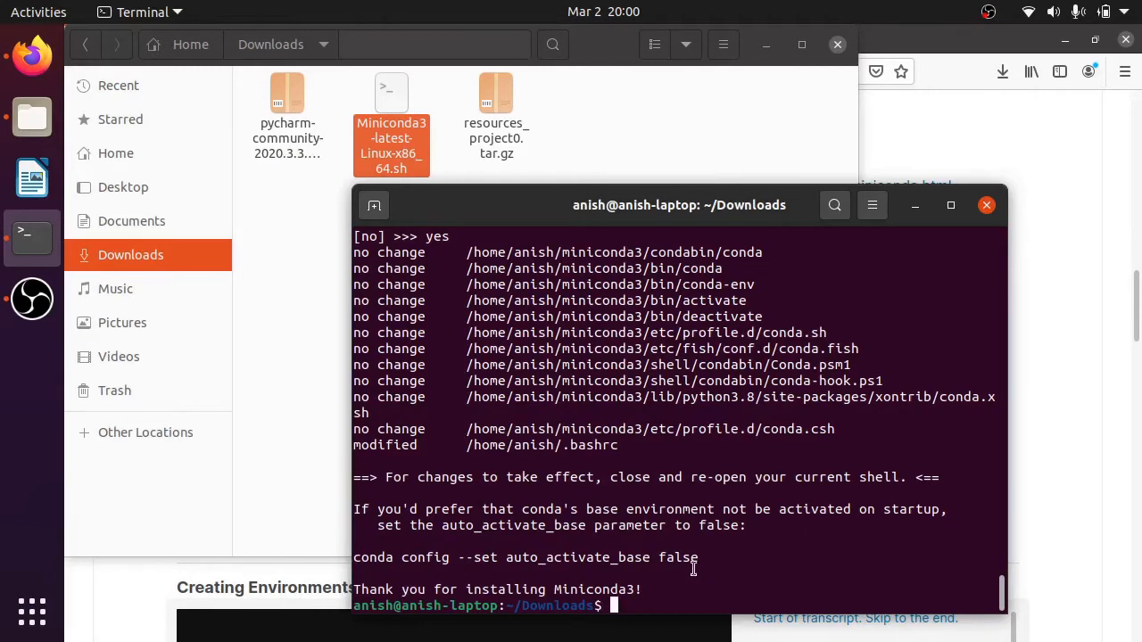
- Try to run the suggested command conda config --set auto_activate_base false in the current shell
left_click_drag(698, 557, 349, 557)
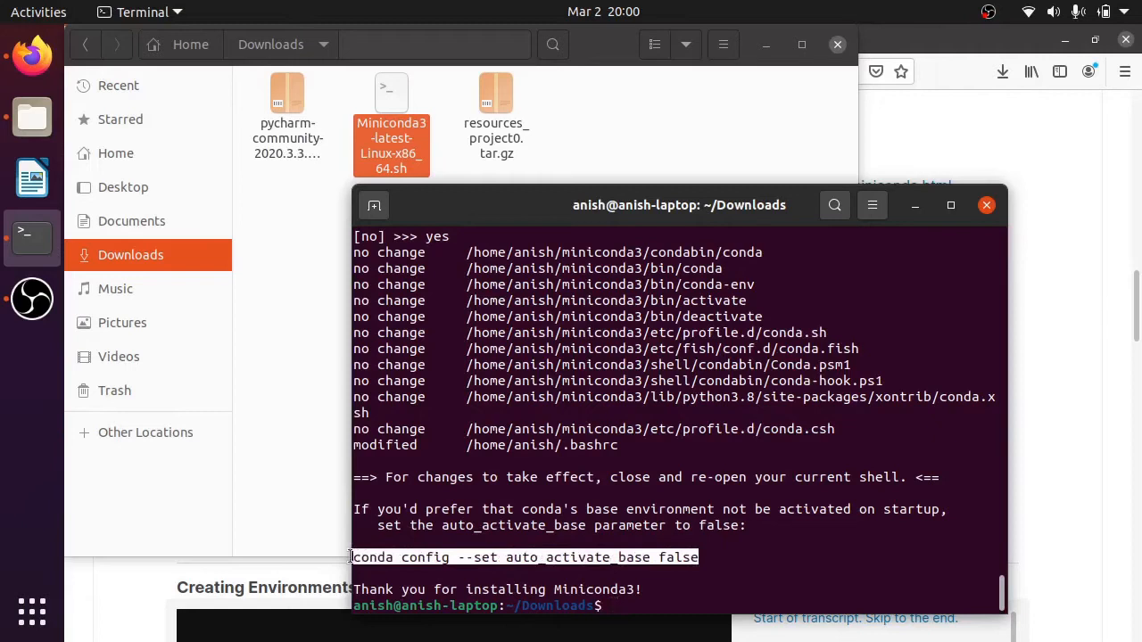
middle_click(642, 580)
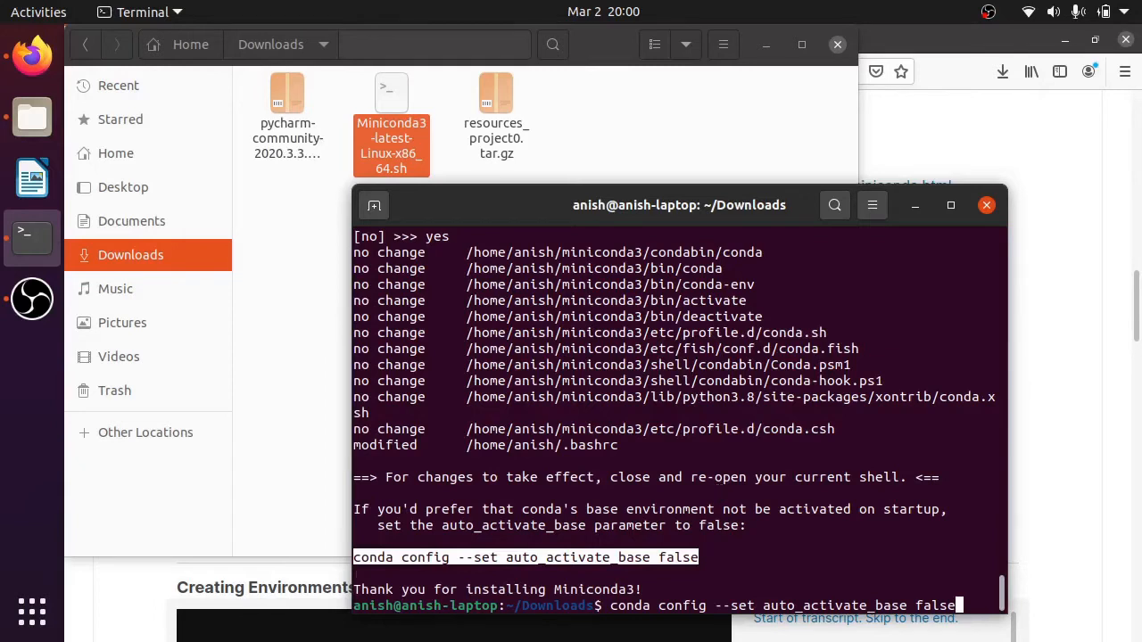
key("Return")
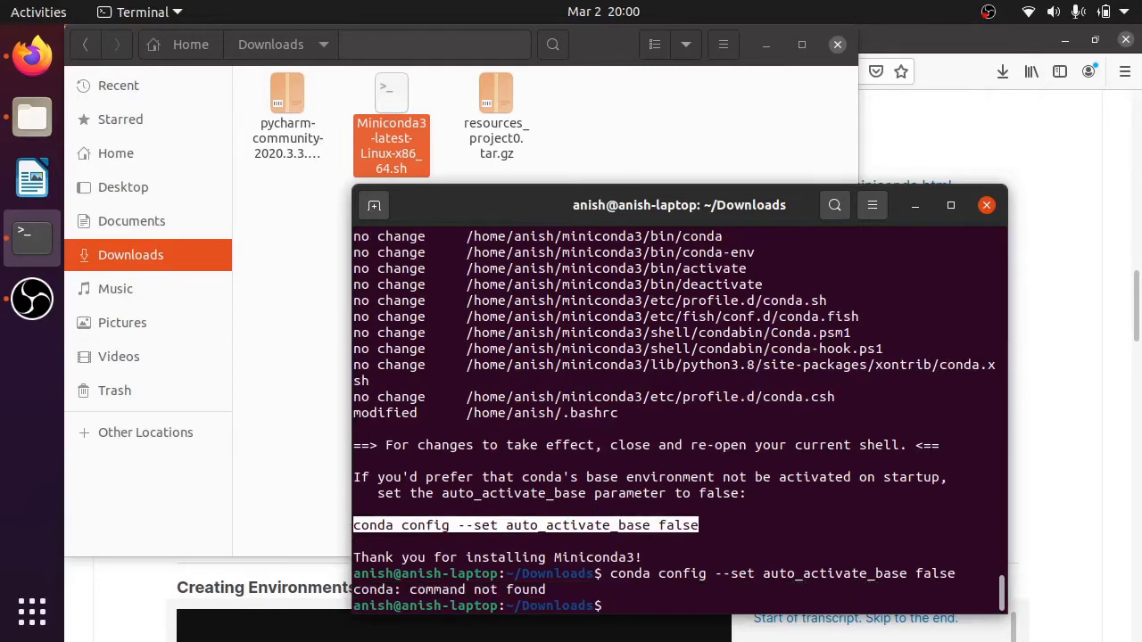
- Run the copied command conda config --set auto_activate_base false in a new terminal tab and close the old tab
right_click(693, 538)
left_click(719, 356)
left_click(375, 206)
right_click(498, 373)
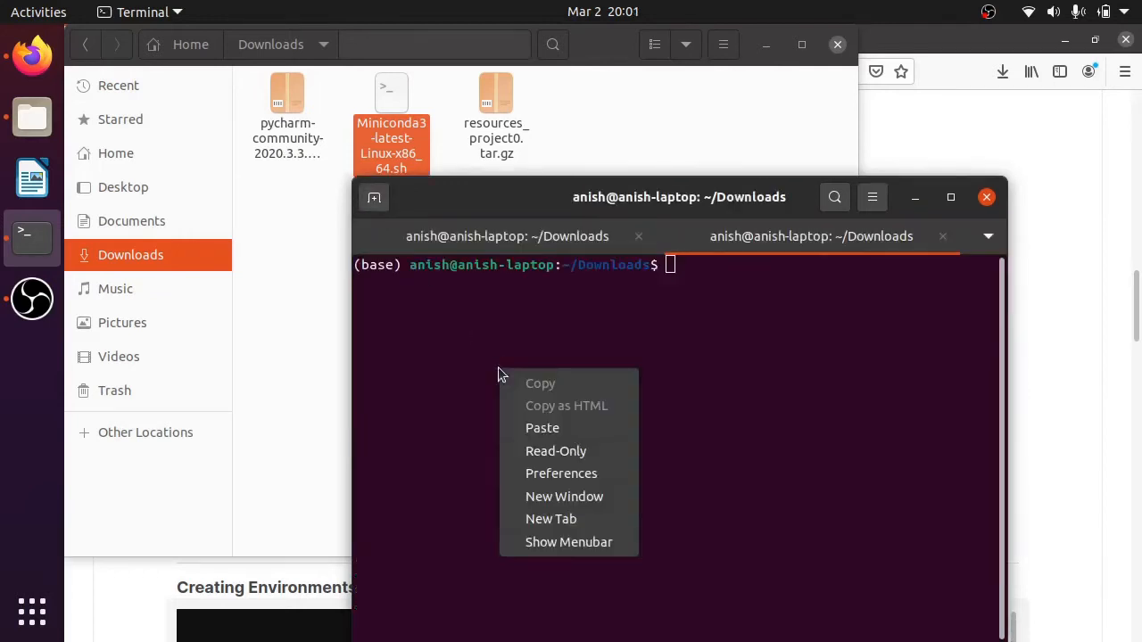
left_click(541, 428)
key("Return")
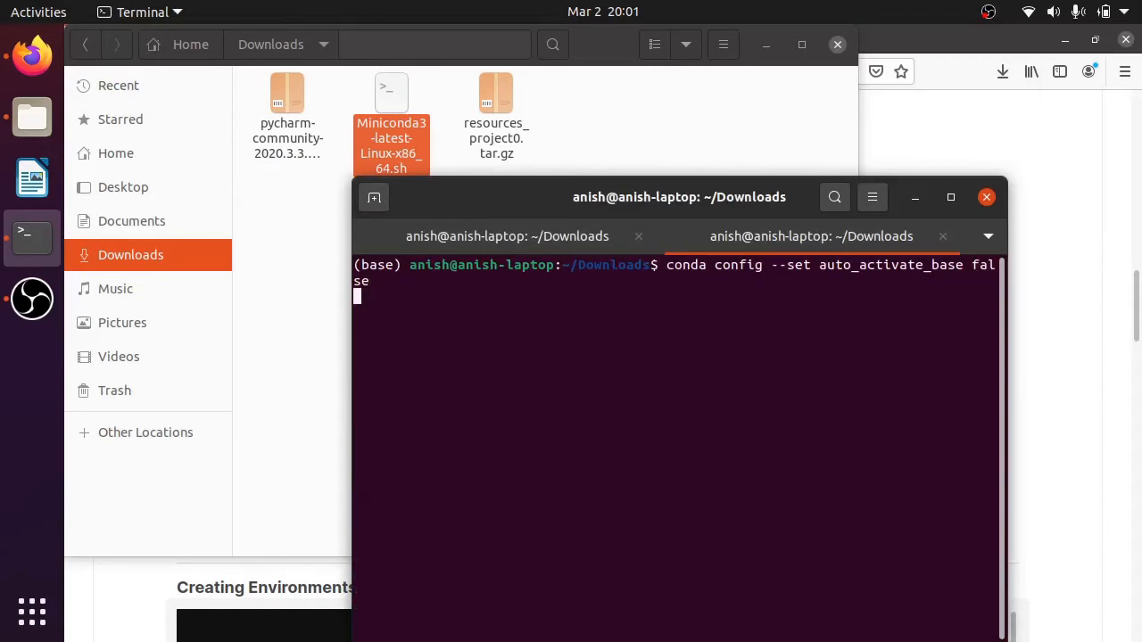
left_click(641, 236)
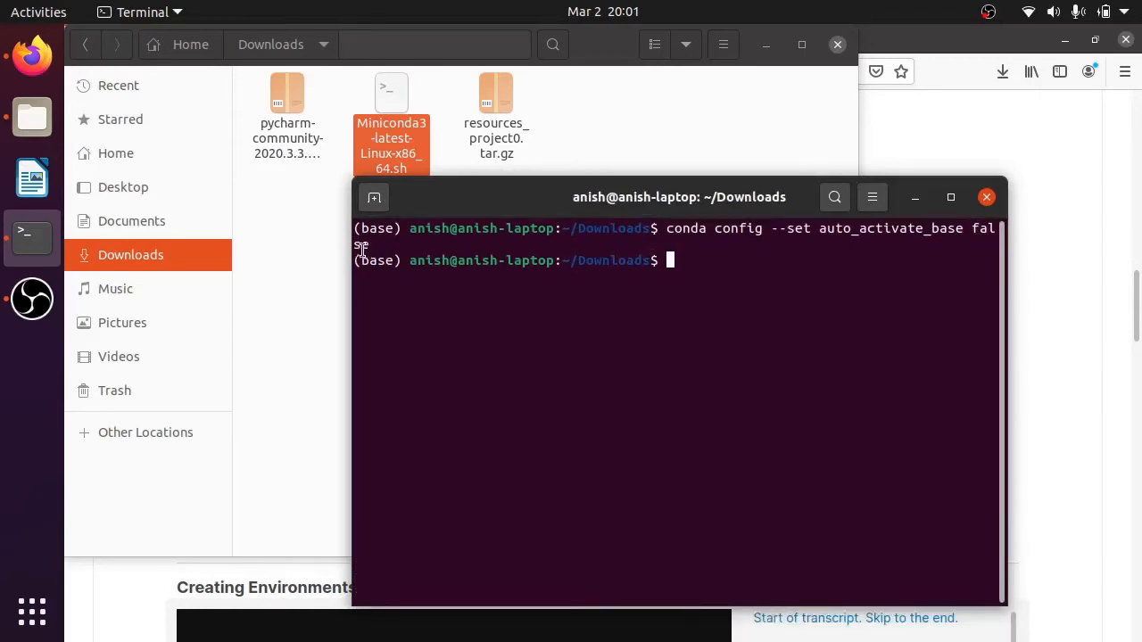
- Open another terminal tab to check that the base environment is not activated, and close the previous tab
left_click_drag(354, 260, 400, 260)
left_click(374, 197)
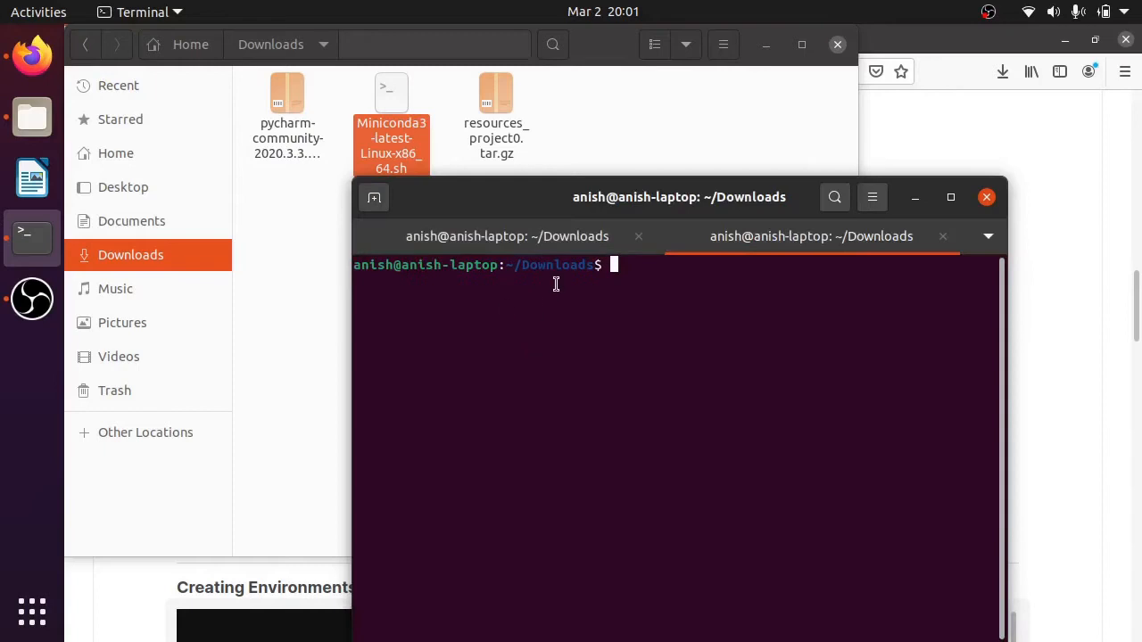
left_click(461, 237)
left_click(638, 236)
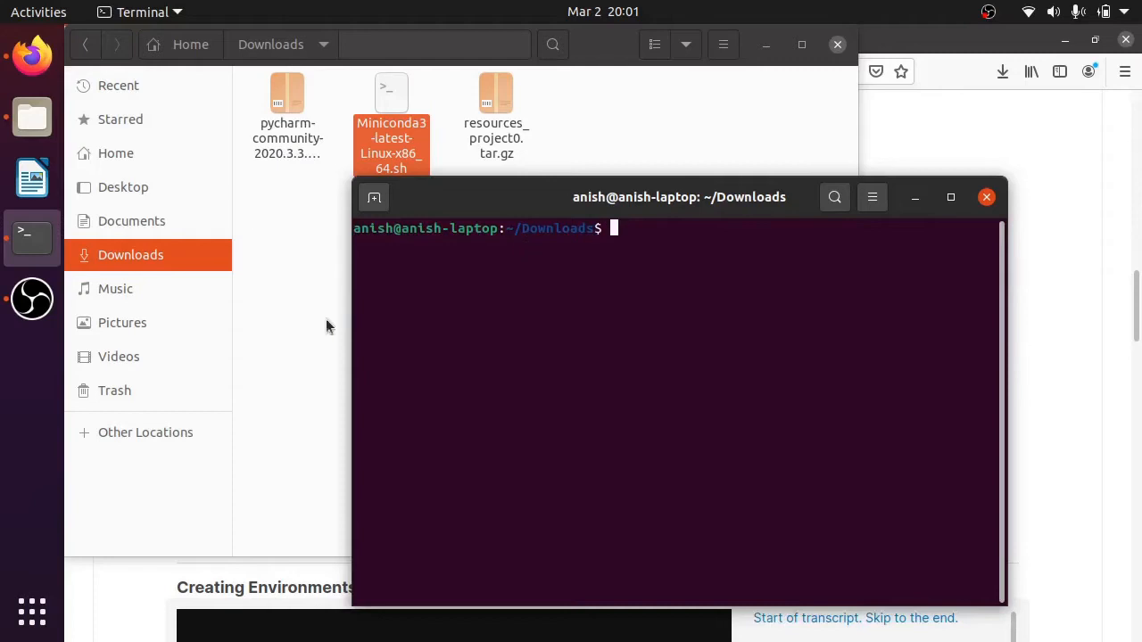
- Try to extract pycharm-community-2020.3.3.tar.gz directly into the Downloads folder
right_click(309, 134)
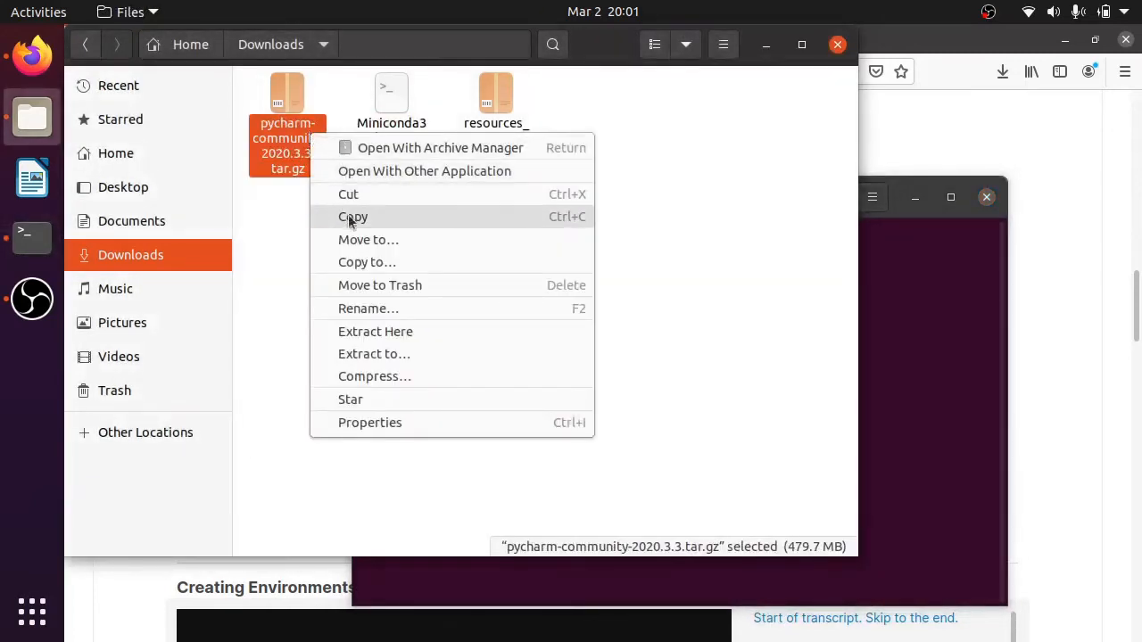
left_click(385, 339)
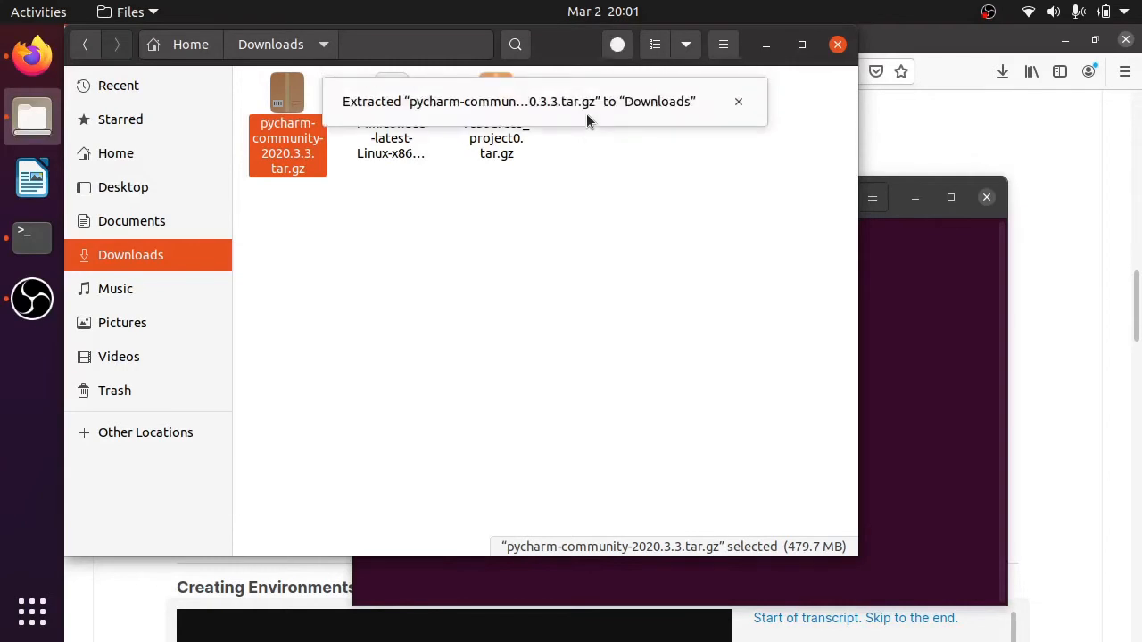
left_click(366, 286)
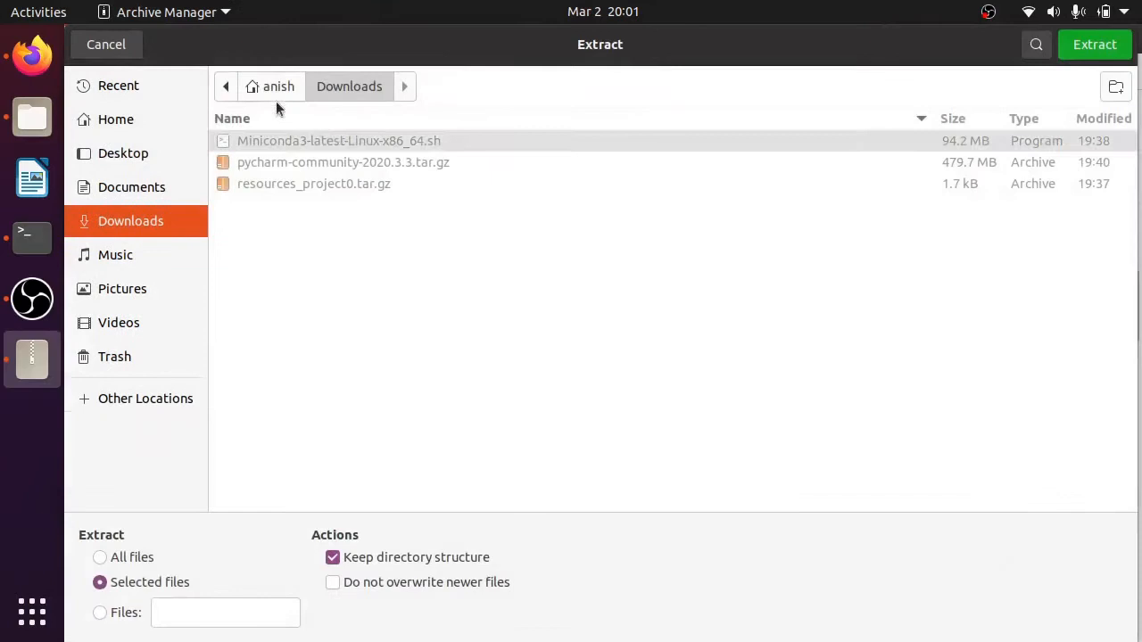
- Extract the pycharm-community-2020.3.3 archive into the IDE folder of the home directory and close the archive window
left_click(272, 92)
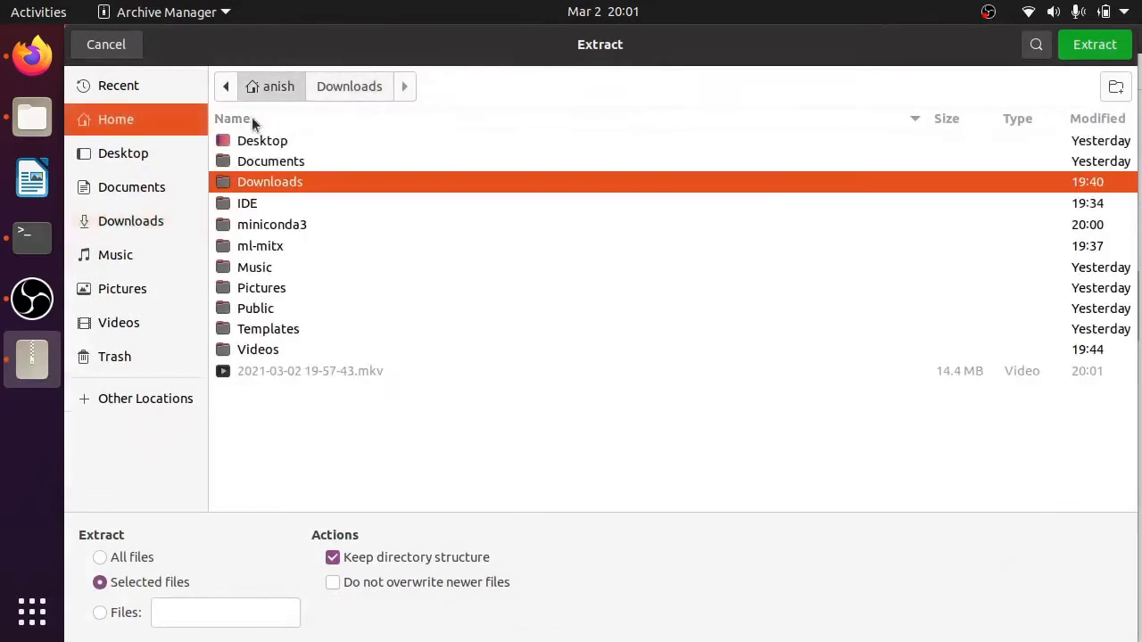
double_click(268, 203)
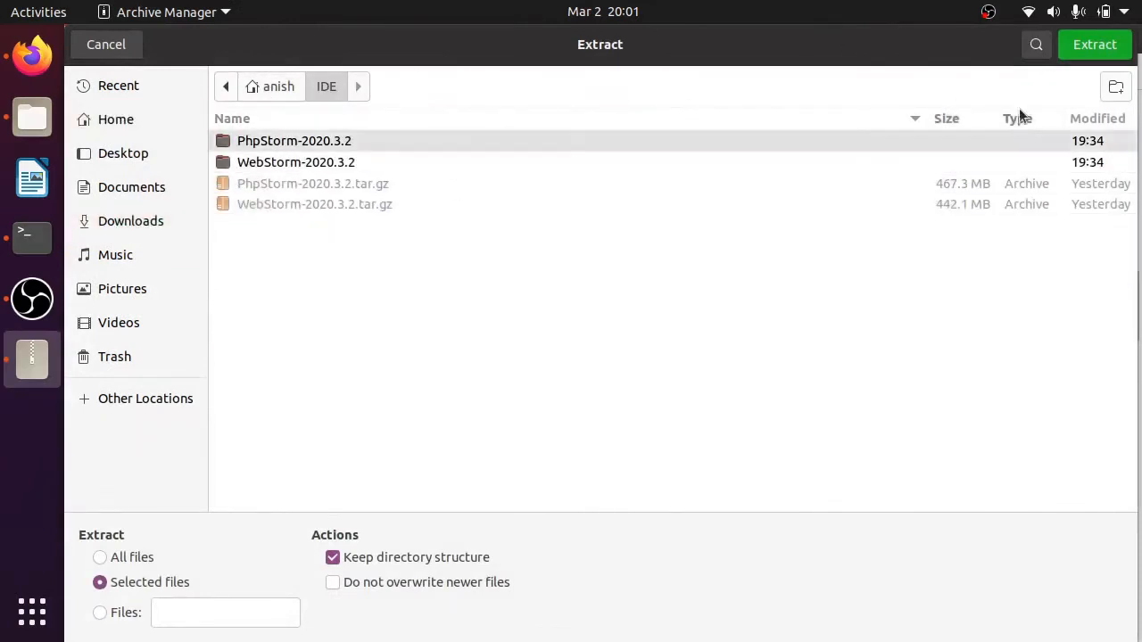
left_click(1086, 48)
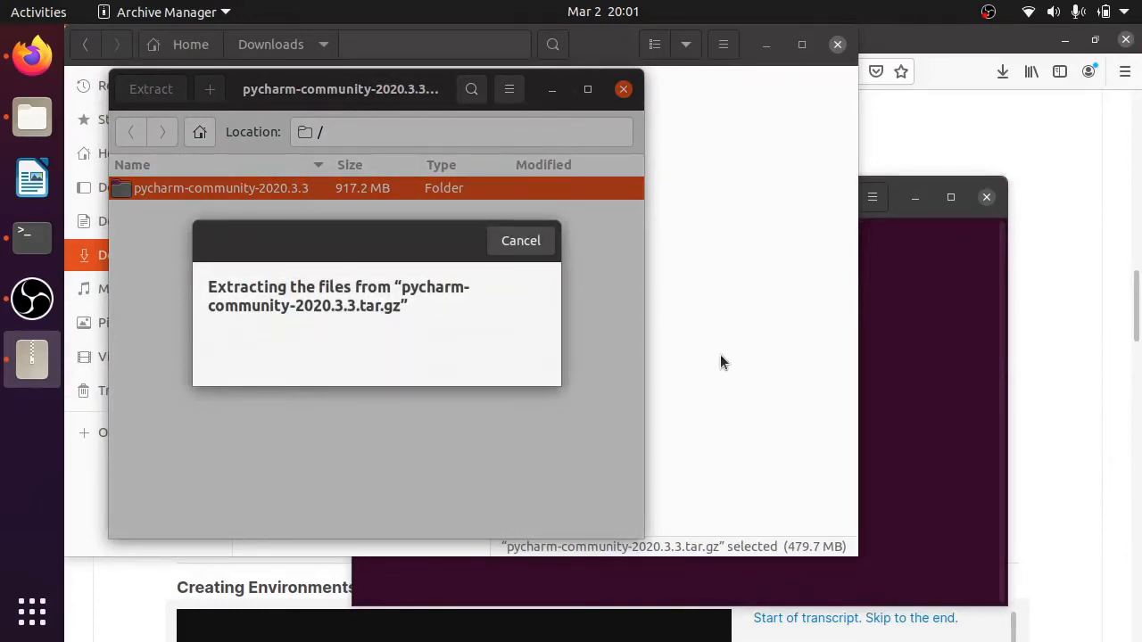
left_click(339, 345)
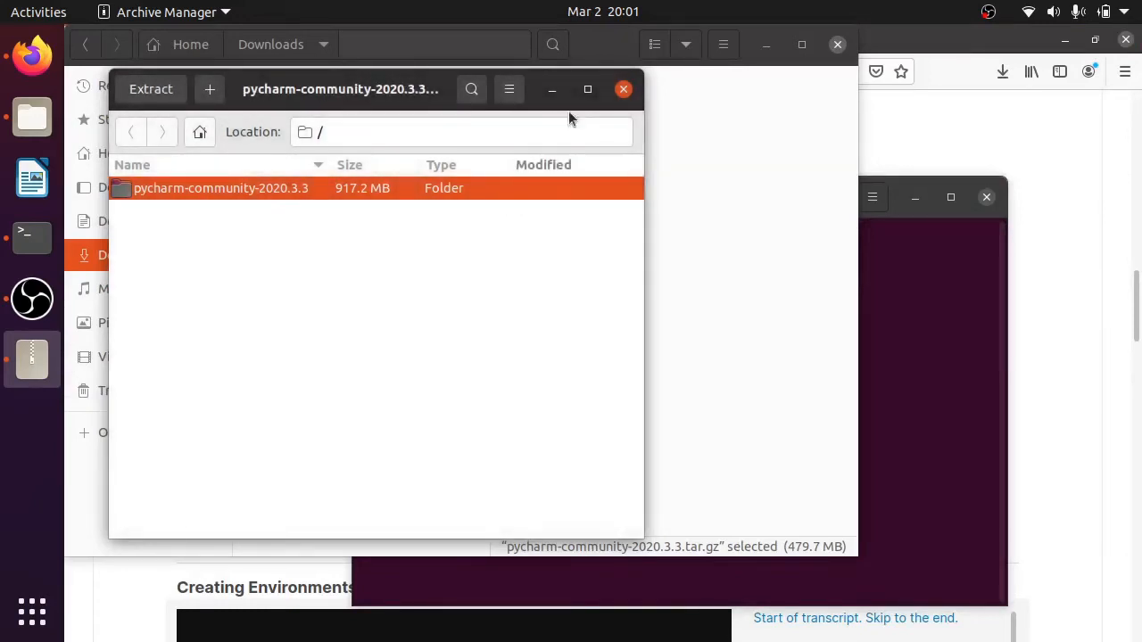
left_click(623, 89)
- In the terminal, change from Downloads to the IDE folder in the home directory and list its contents
left_click(961, 387)
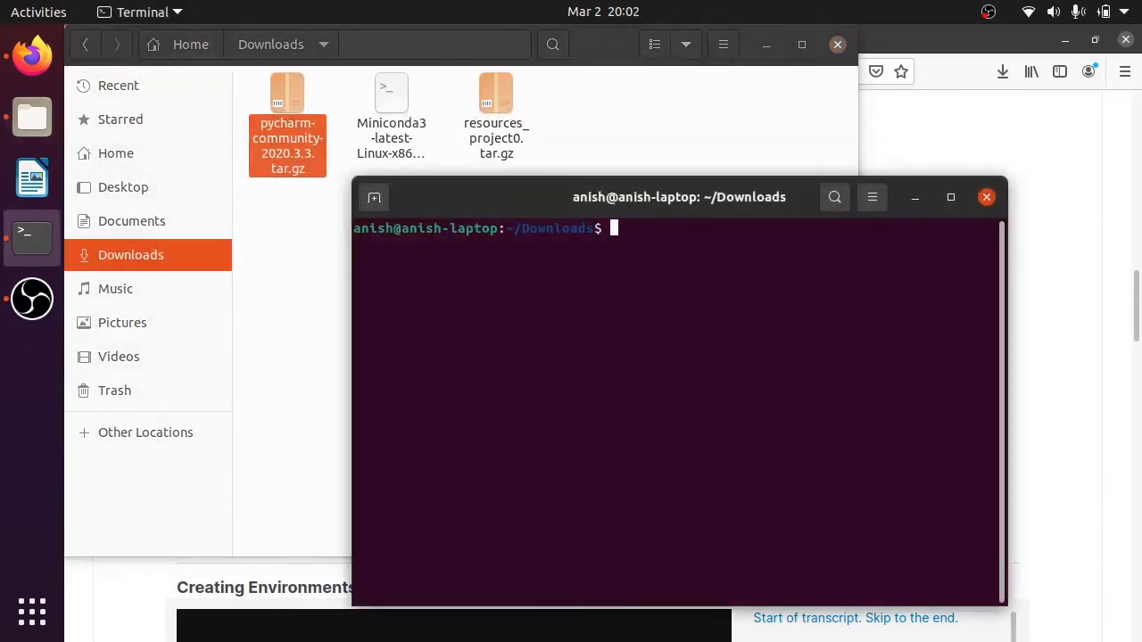
type("cd")
key("Return")
type("cd ID")
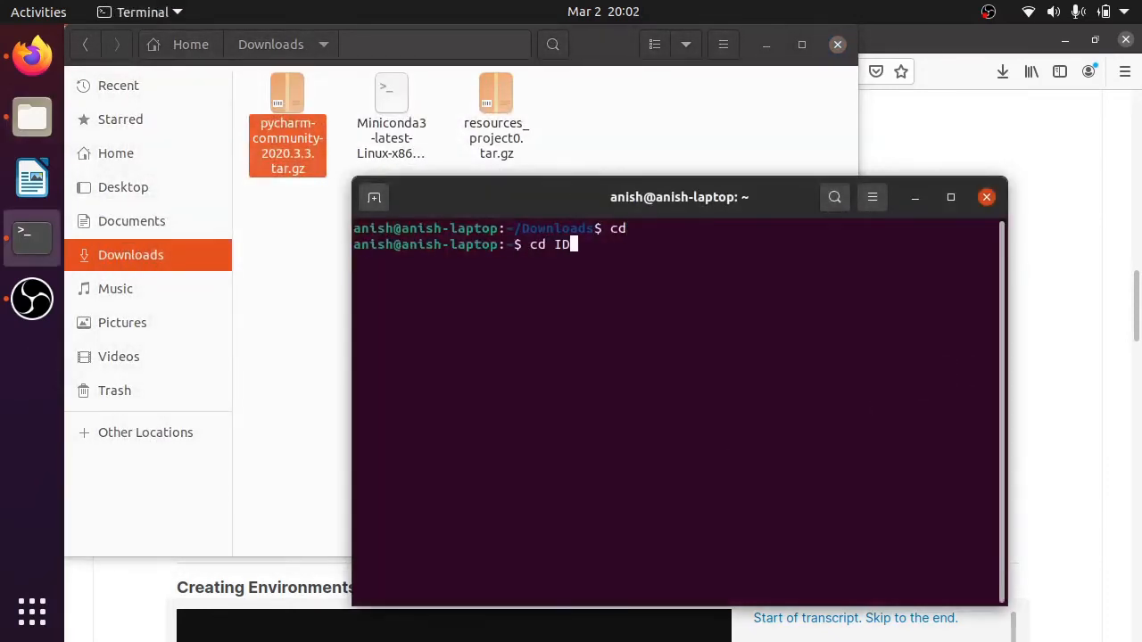
key("Tab")
key("Return")
type("ls")
key("Return")
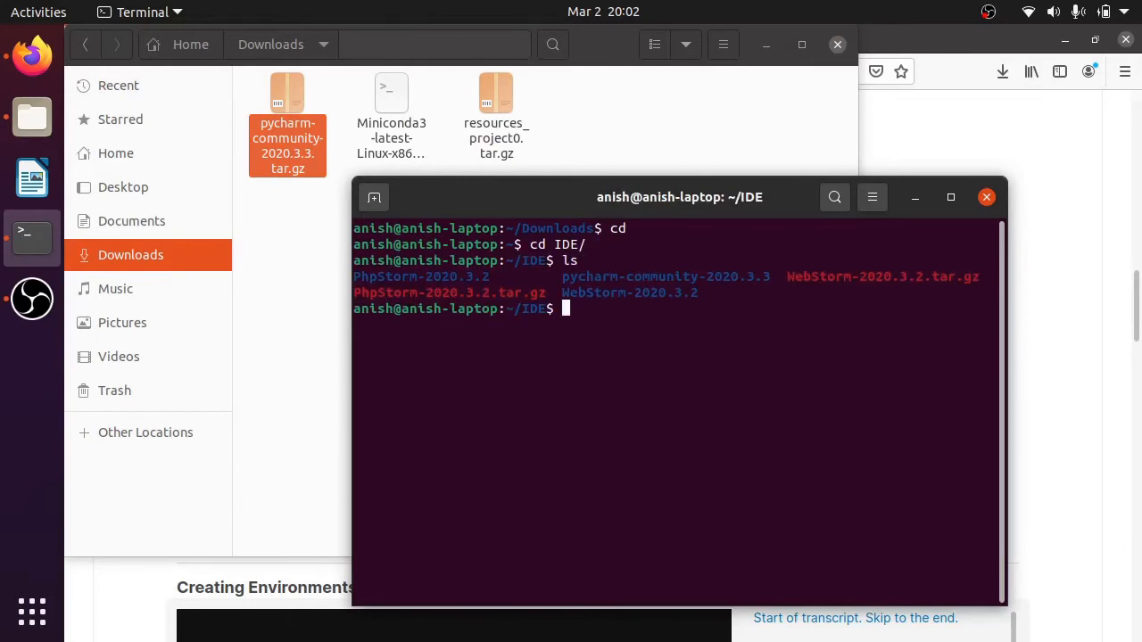
- Change into the pycharm-community-2020.3.3 directory and list its contents
type("cd p")
key("Tab")
key("Return")
type("ls")
key("Return")
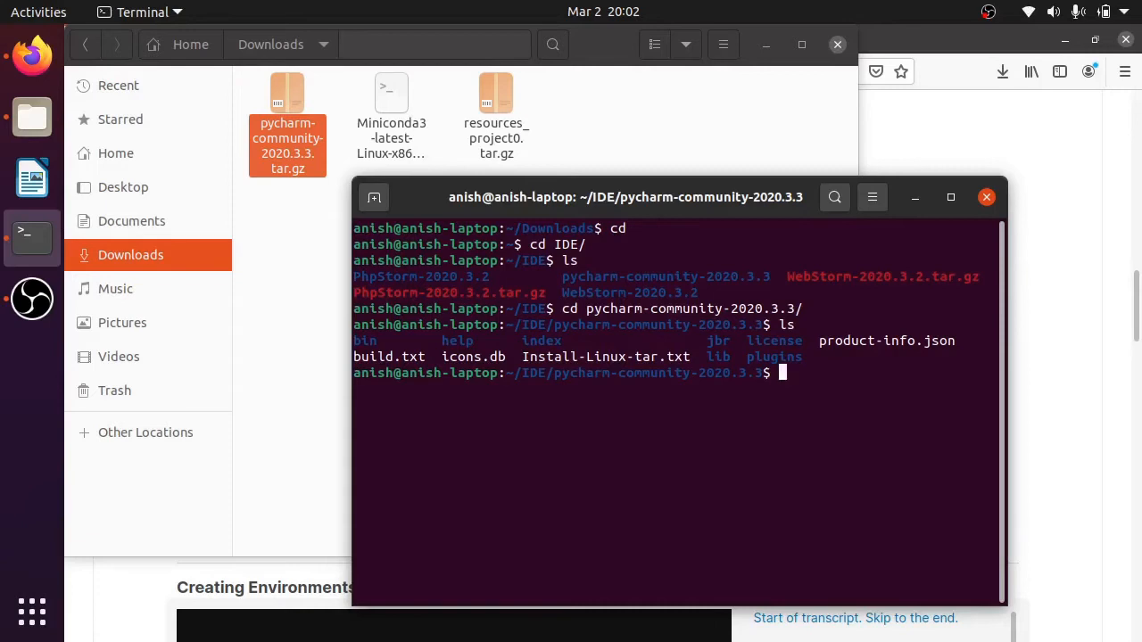
- Launch PyCharm by running ./bin/pycharm.sh from its extracted directory
type("./bin/pycharm.sh")
key("Return")
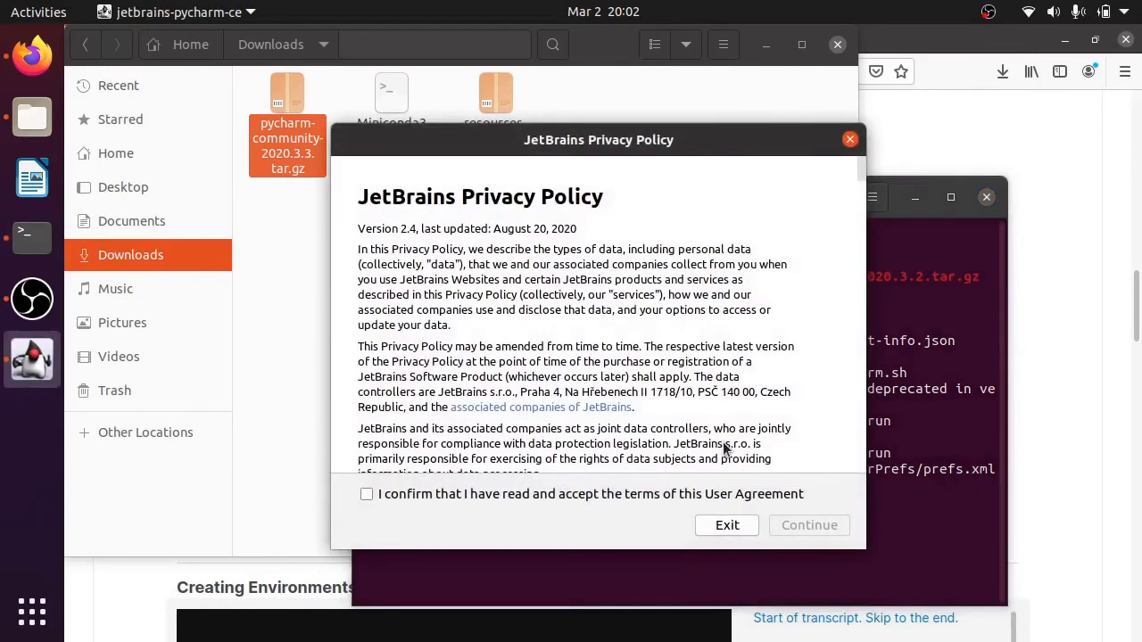
- Complete the first-start dialogs by accepting the JetBrains user agreement without sending statistics, and close the PyCharm welcome window
left_click(768, 494)
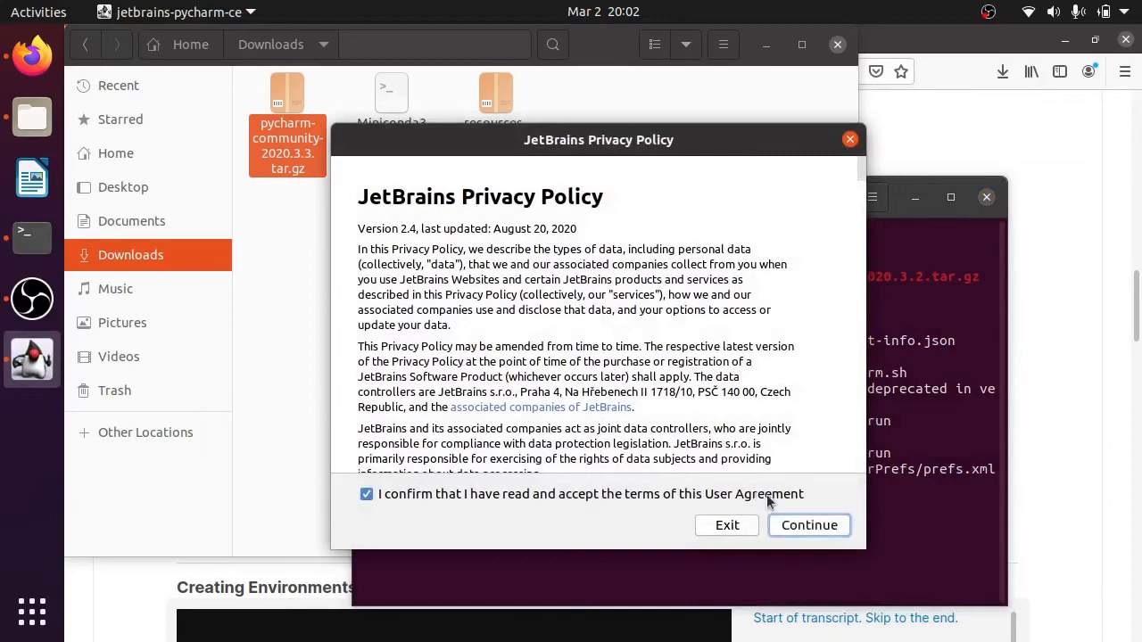
left_click(807, 527)
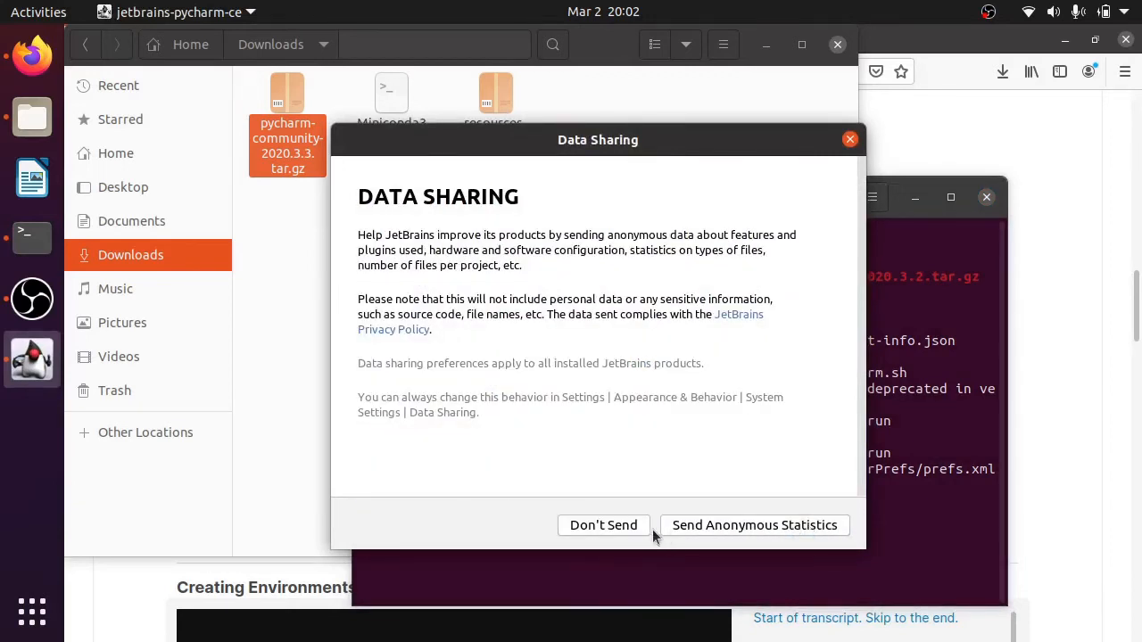
left_click(623, 525)
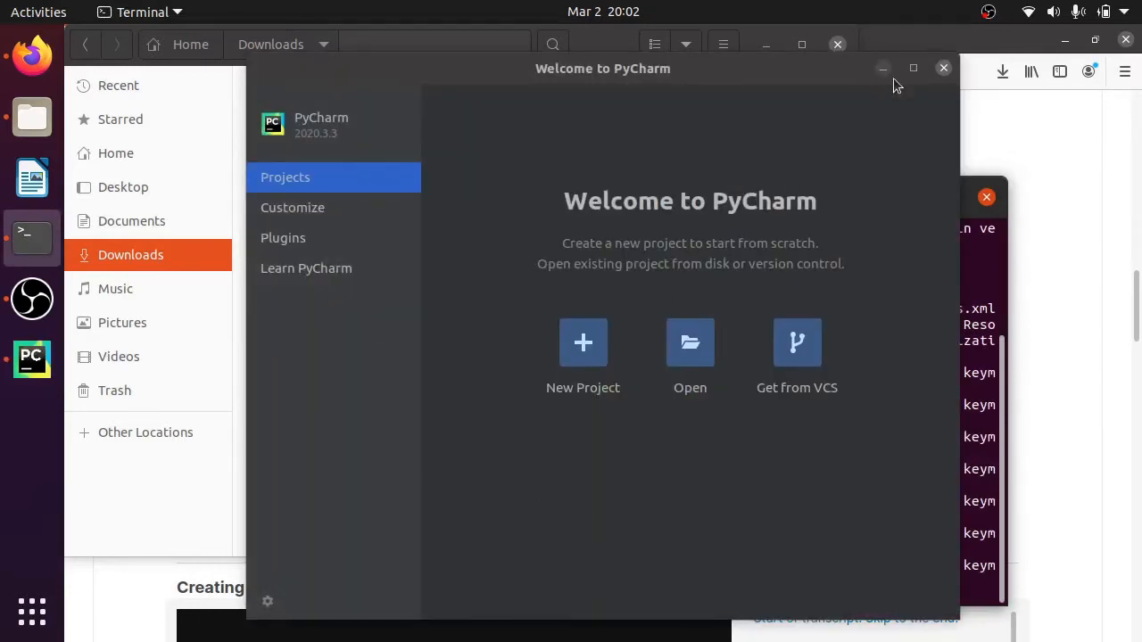
left_click(943, 68)
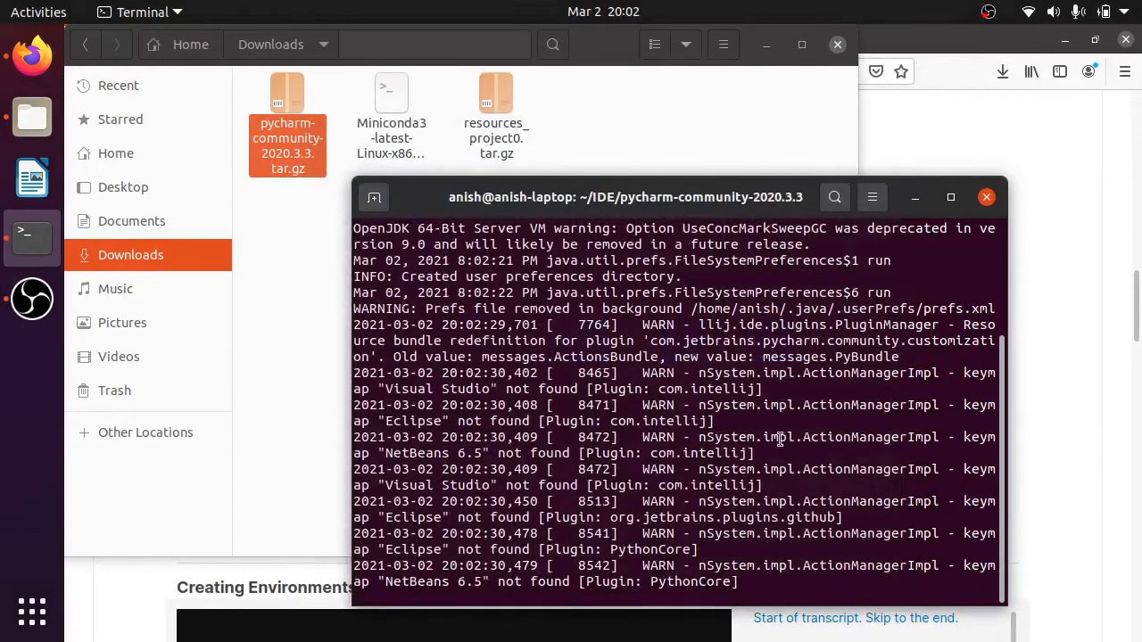
- Switch to the course page's Installation using conda section in Firefox and bring the terminal in front of it
left_click(290, 235)
left_click(1061, 212)
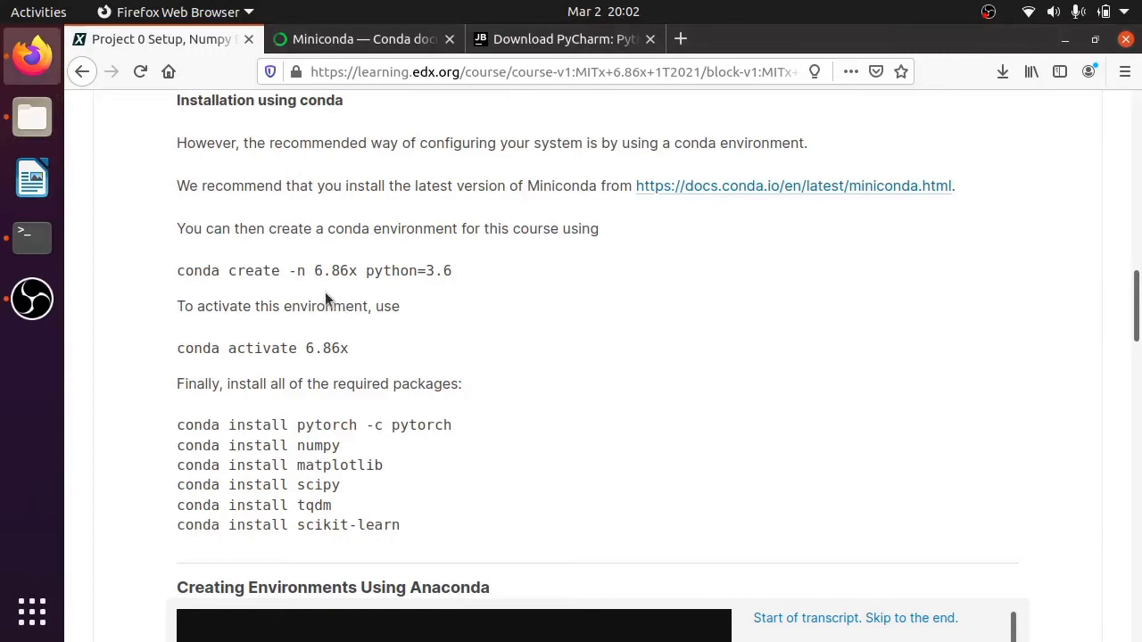
left_click(44, 244)
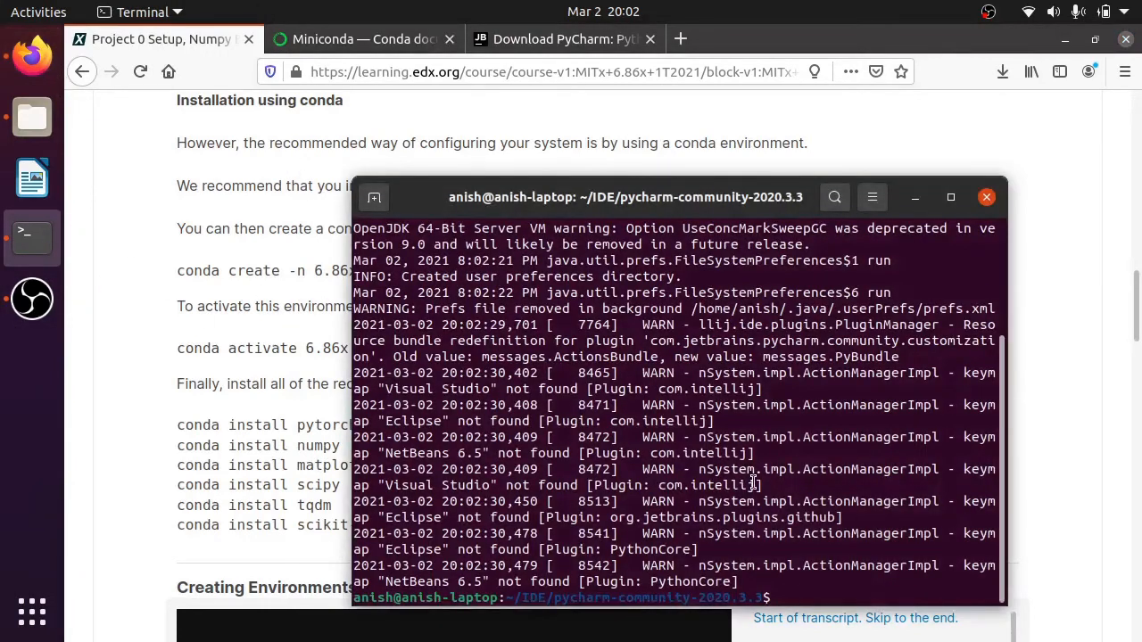
- Return to the home directory, change into the ml-mitx folder, and list its contents
type("cd")
key("Return")
type("ls")
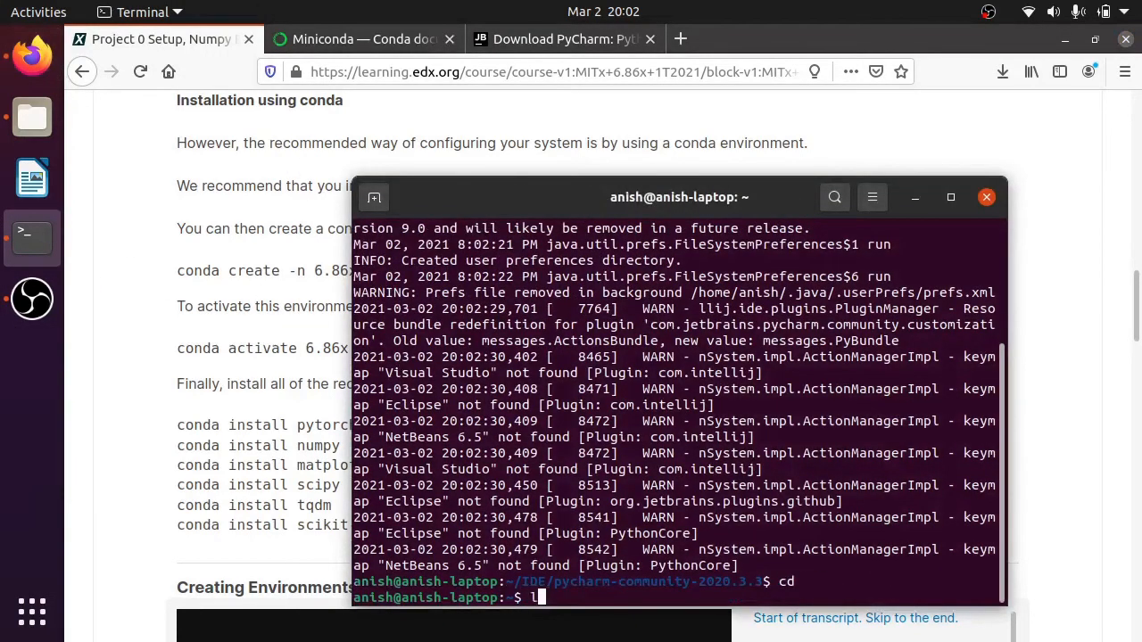
key("Return")
type("cd ")
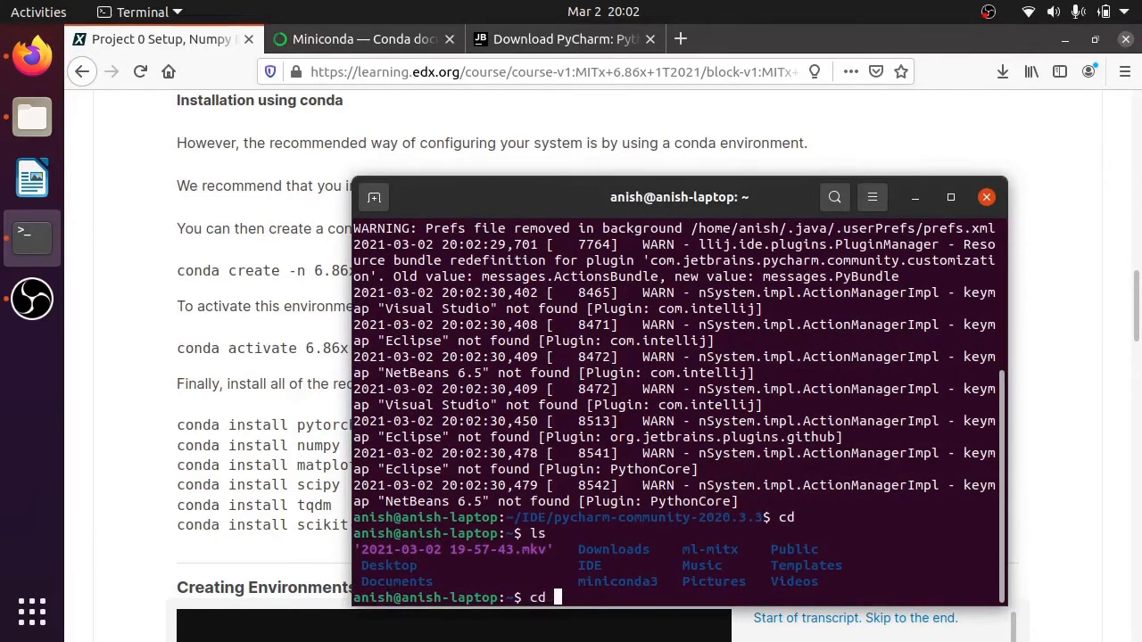
type("ml")
key("Tab")
key("Return")
type("ls")
key("Return")
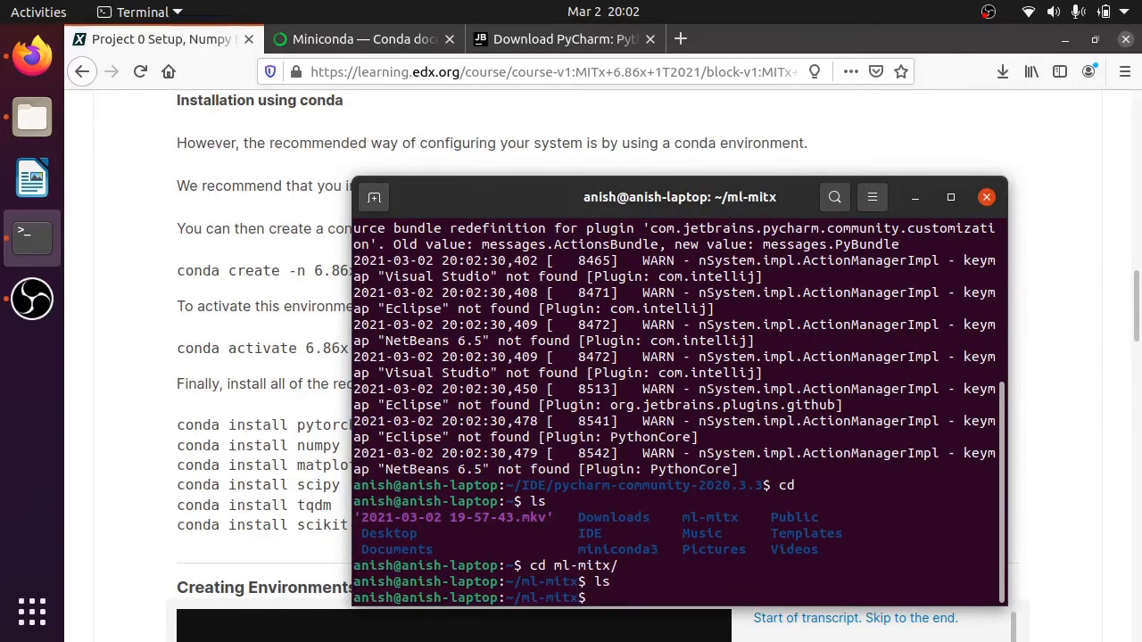
- Create the 6.86x conda environment by running the course page's create command with python=3.8, accepting the package plan
left_click(264, 349)
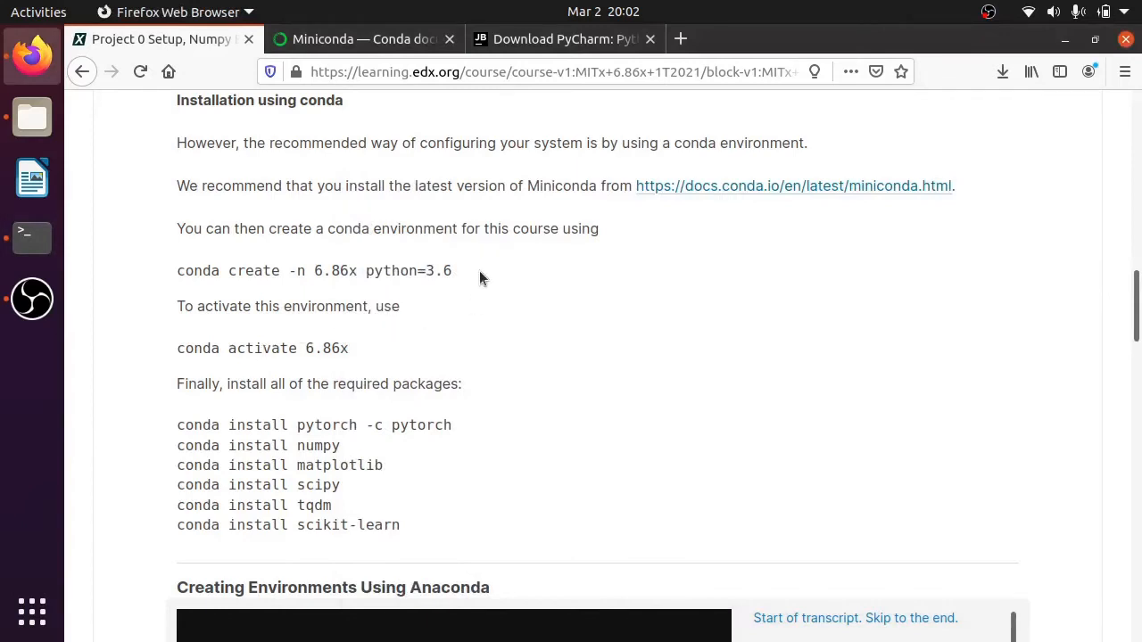
left_click_drag(443, 270, 177, 270)
key("ctrl+c")
left_click(32, 238)
middle_click(521, 357)
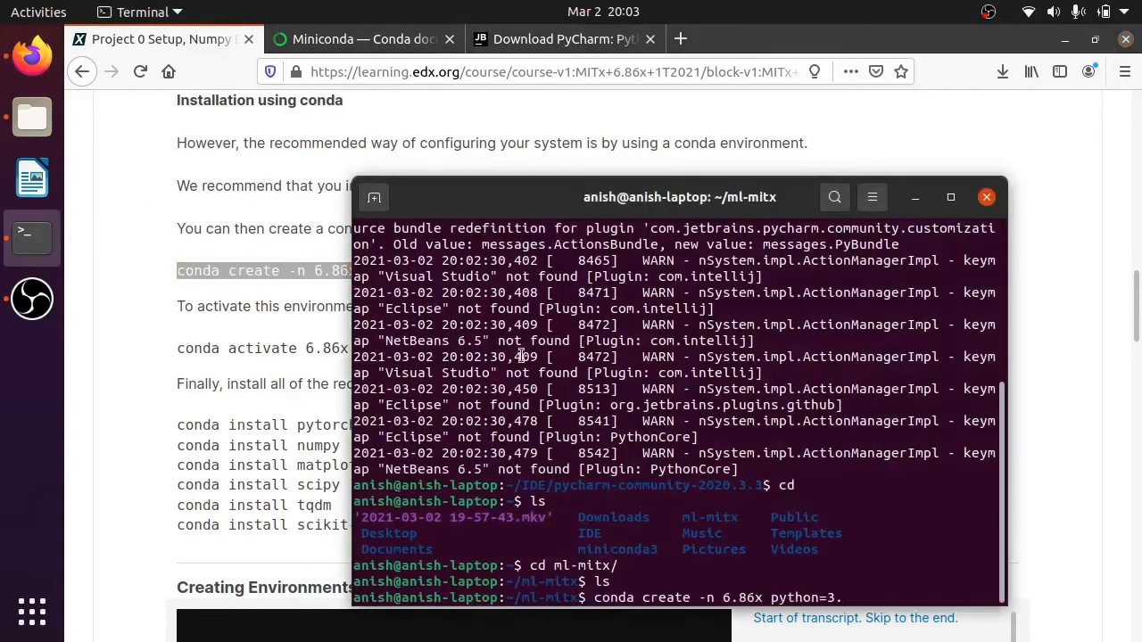
type("8")
key("alt+Tab")
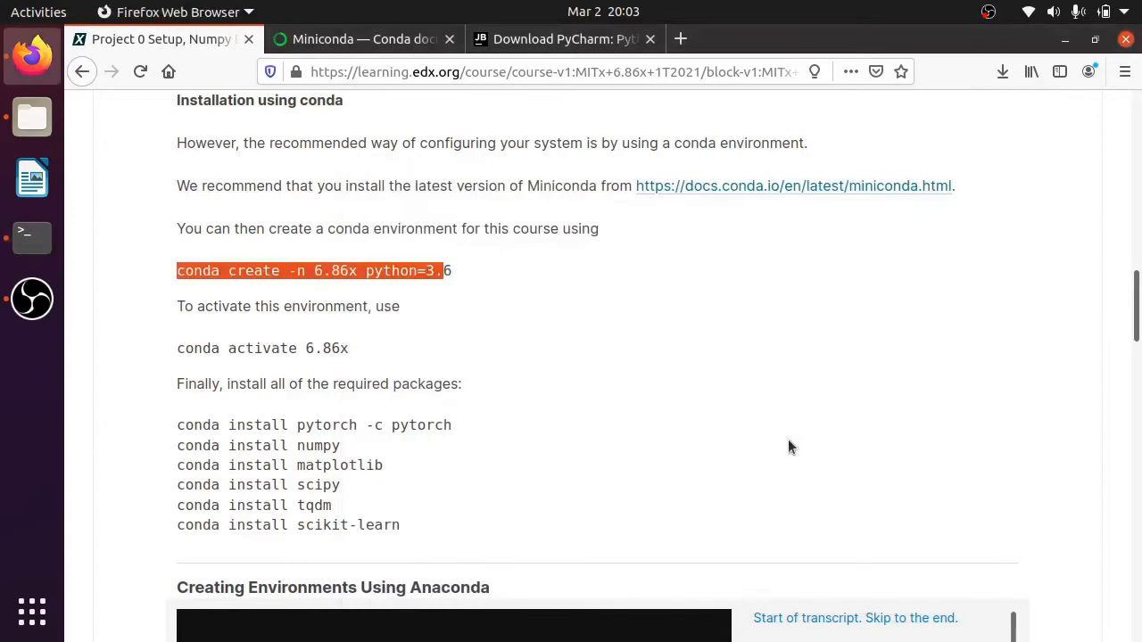
key("alt+Tab")
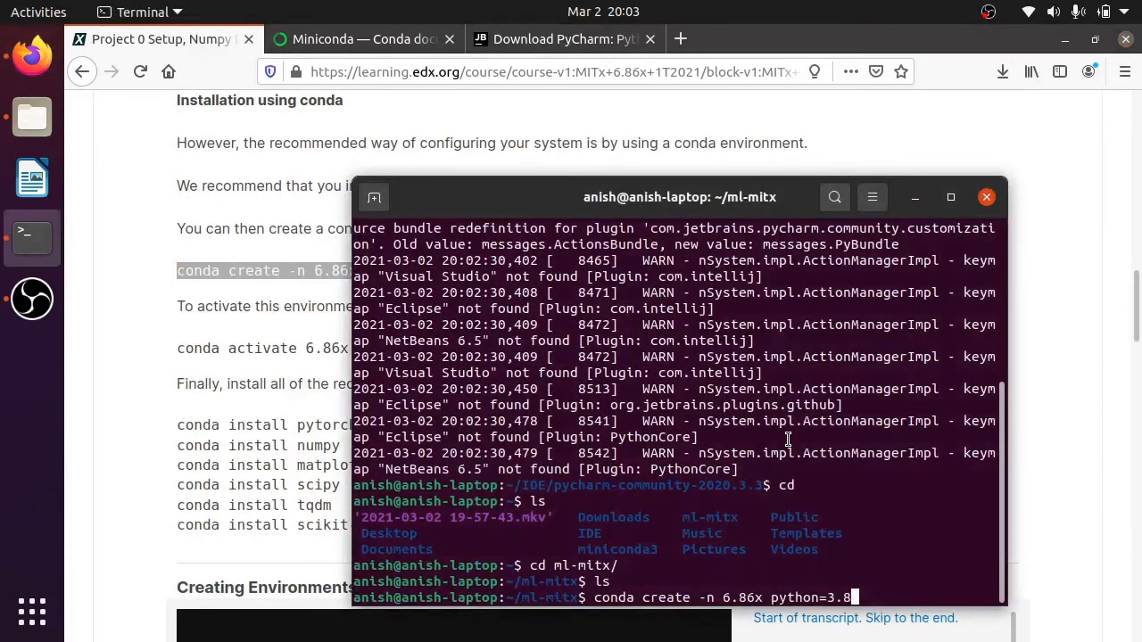
key("Return")
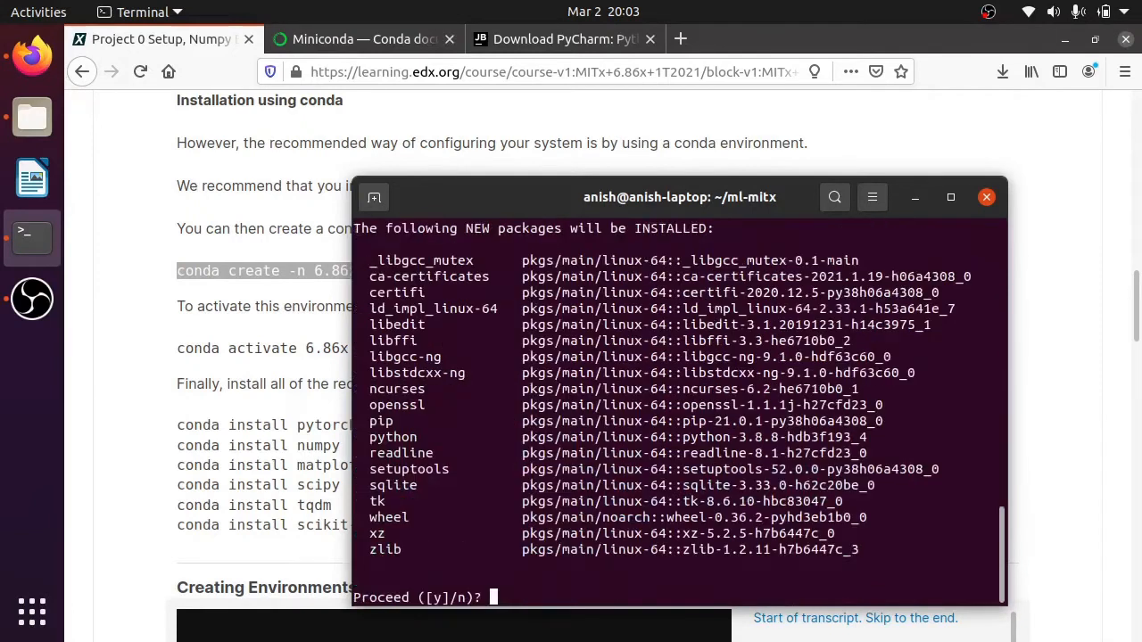
type("y")
key("Return")
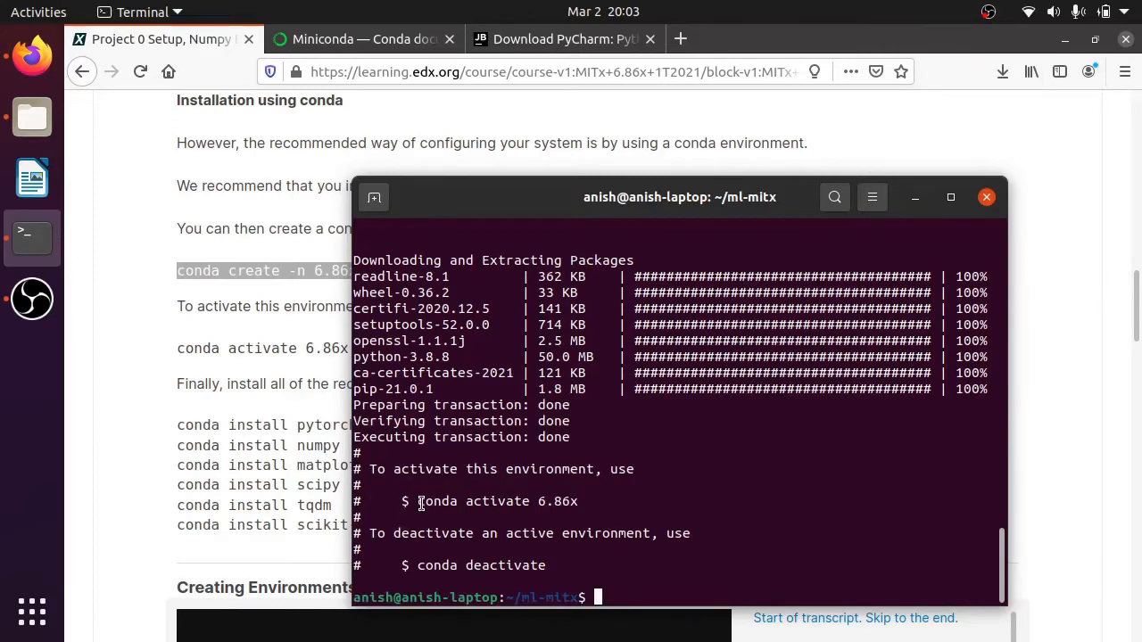
- Activate the new environment with conda activate 6.86x, reusing the command from the terminal output
left_click_drag(417, 502, 578, 503)
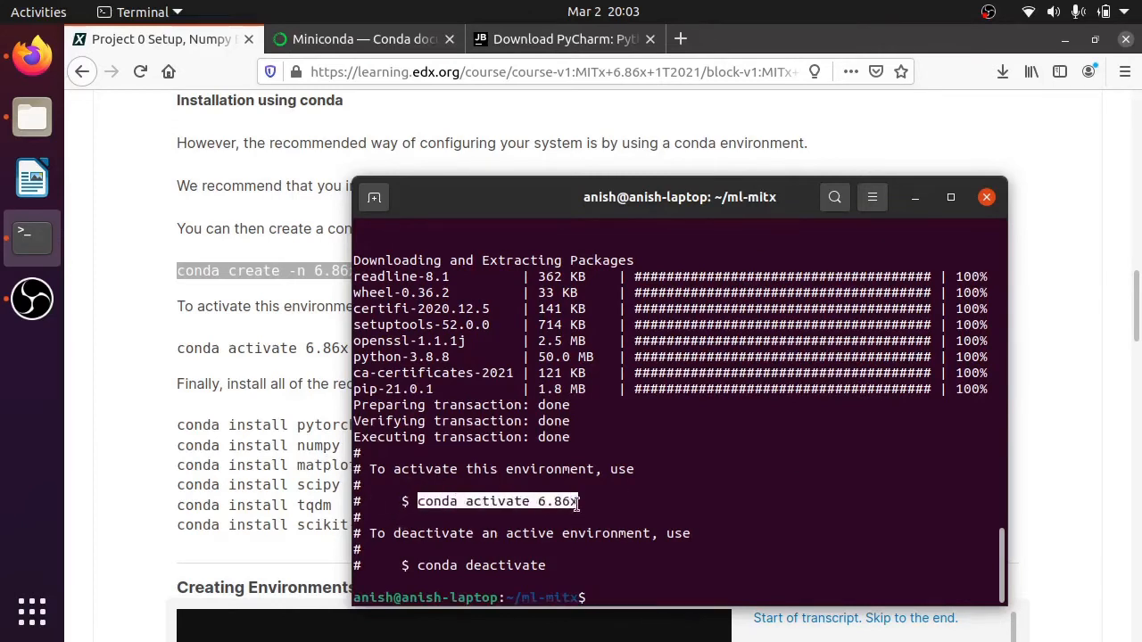
middle_click(687, 541)
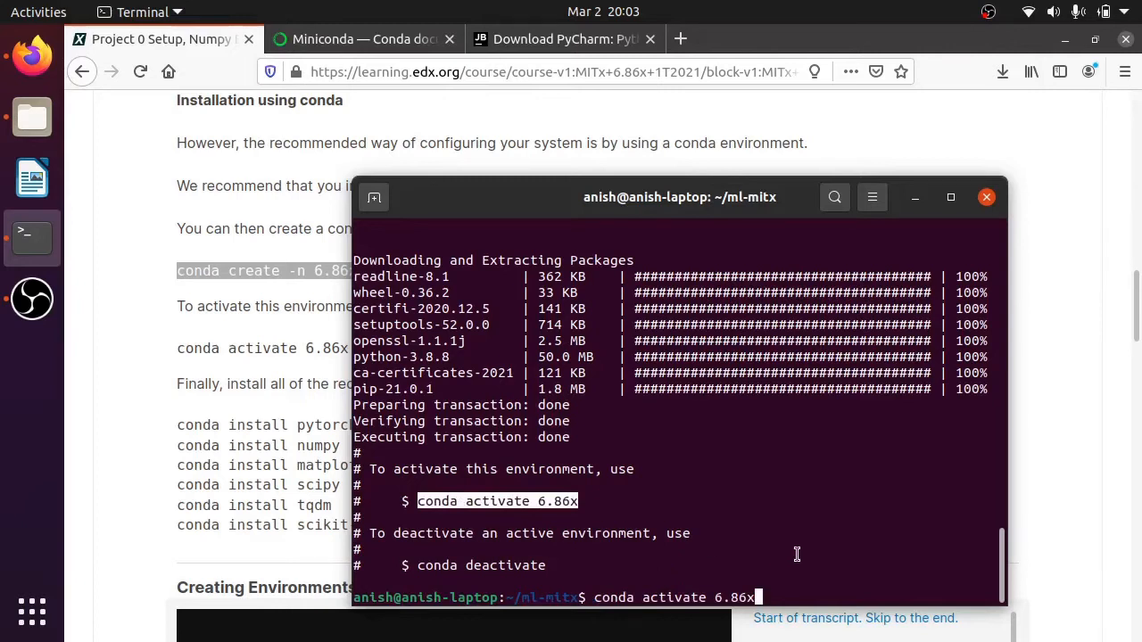
key("Return")
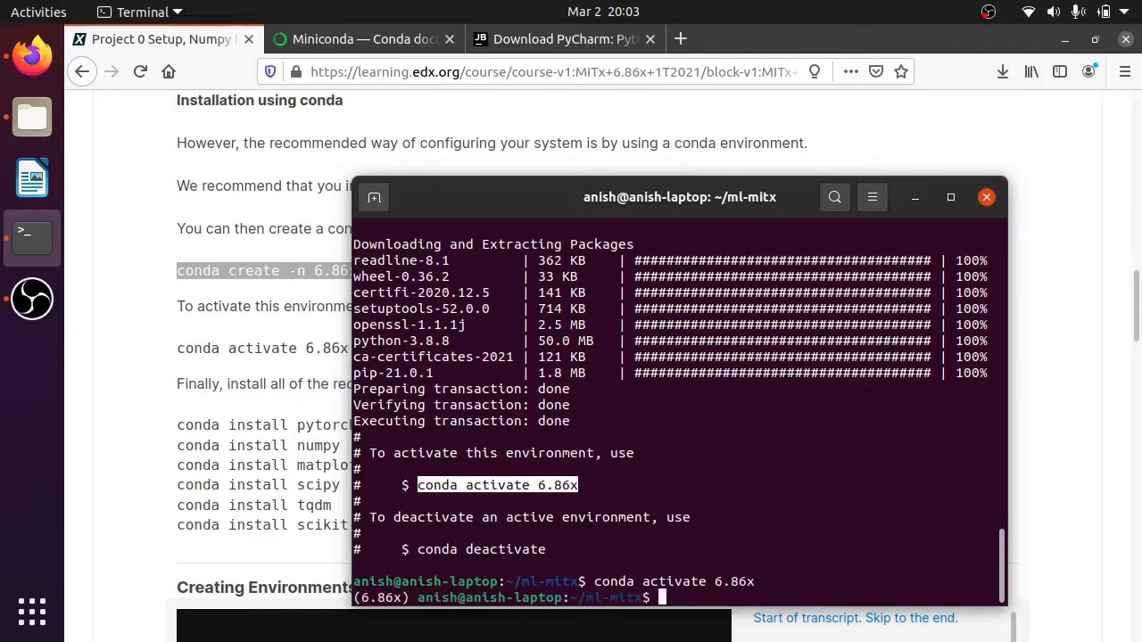
left_click_drag(412, 597, 354, 598)
left_click(791, 577)
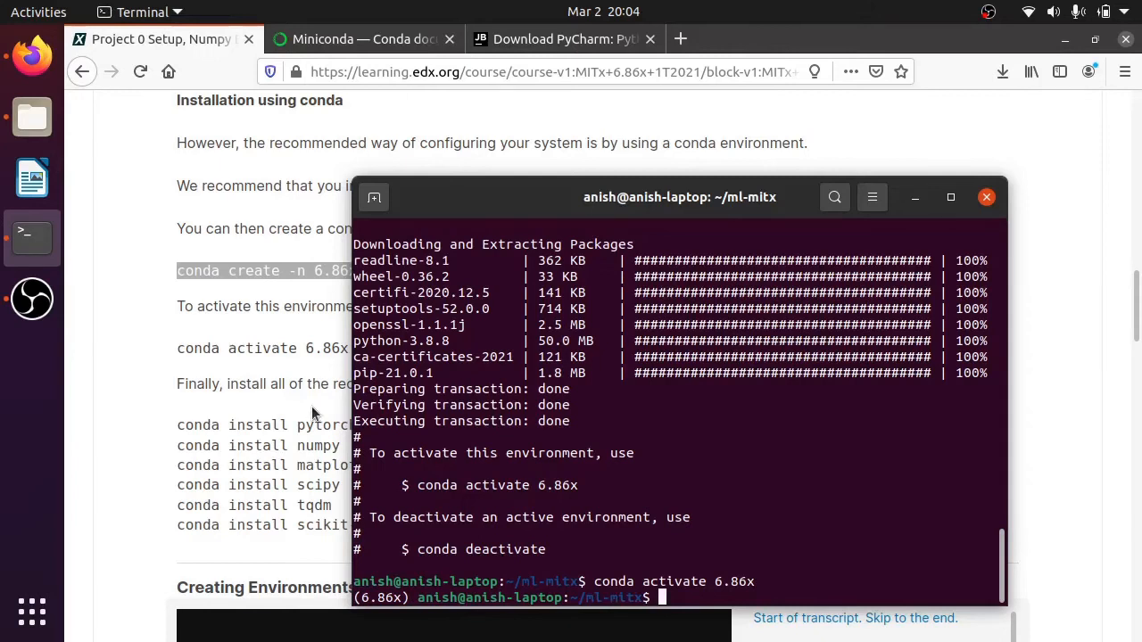
- Install PyTorch with the course page's command conda install pytorch -c pytorch, accept the package plan, and minimize the System Monitor
key("alt+Tab")
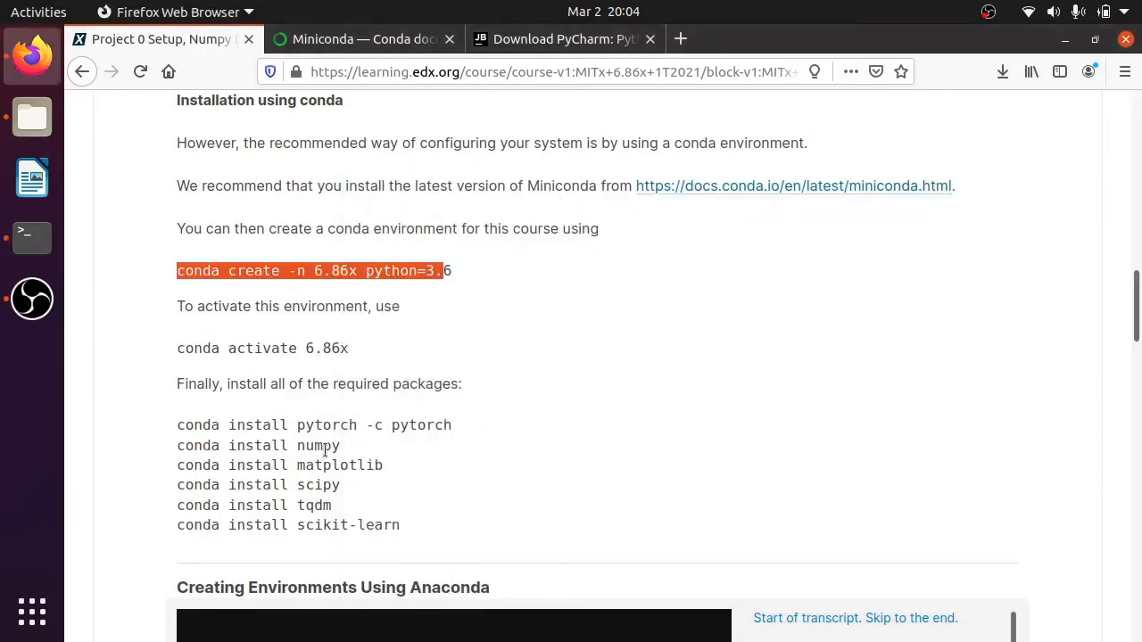
left_click_drag(455, 426, 172, 426)
key("ctrl+c")
key("alt+Tab")
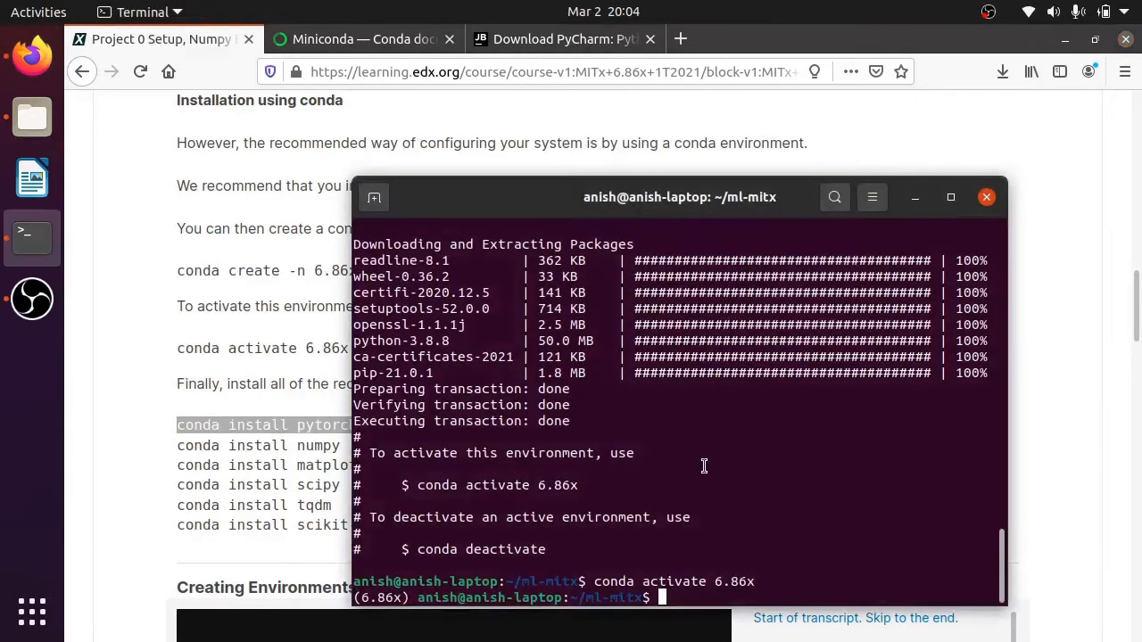
key("ctrl+shift+v")
key("Return")
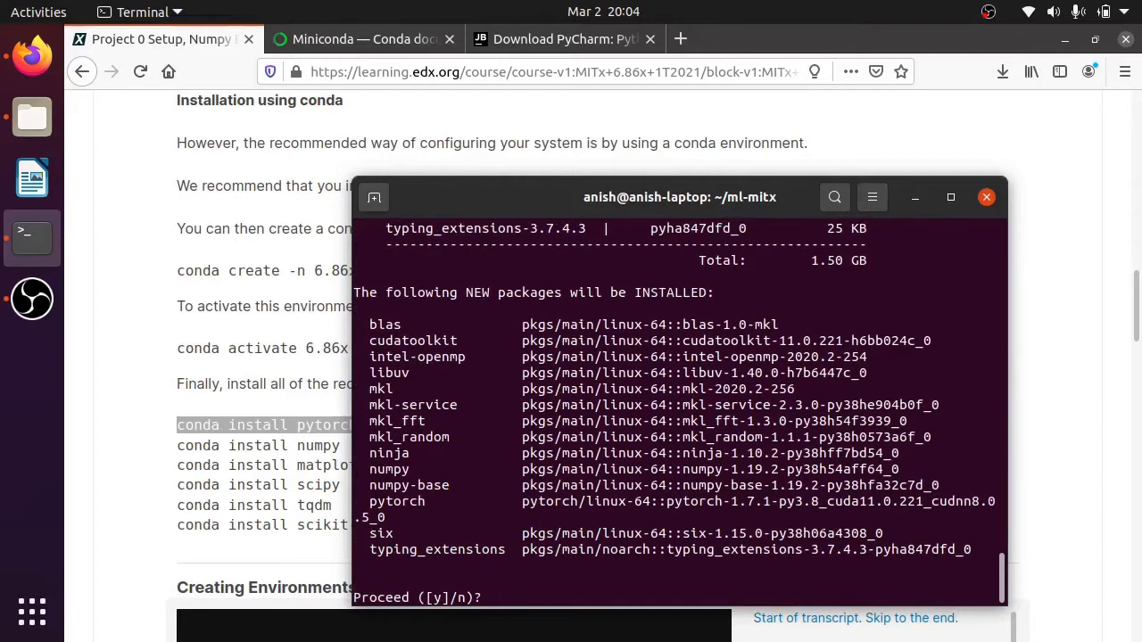
type("y")
key("Return")
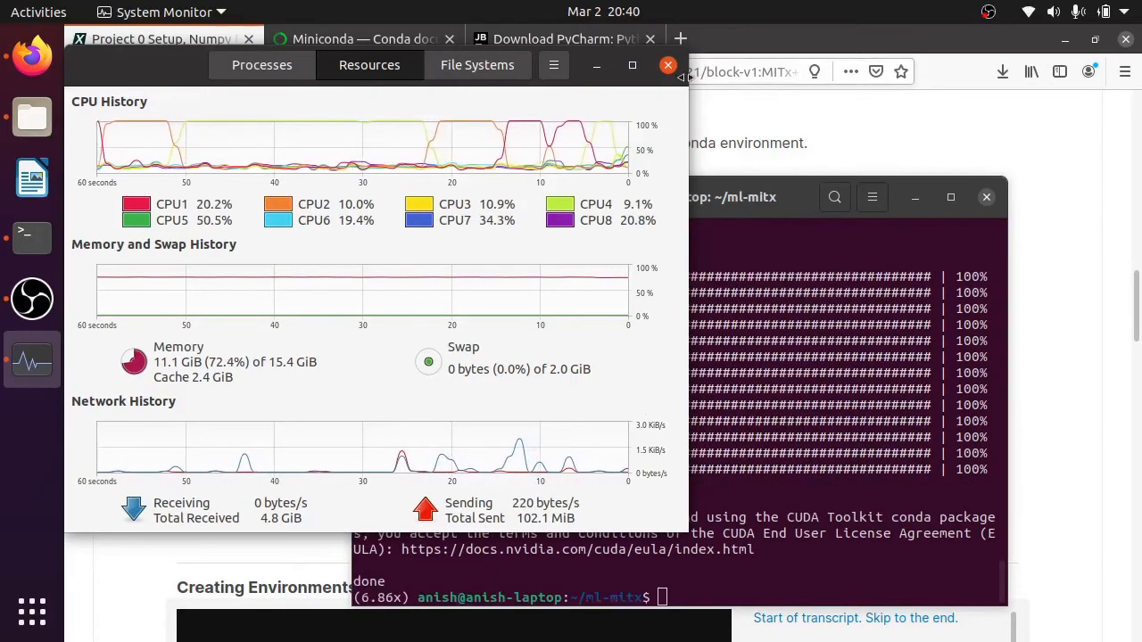
left_click(596, 66)
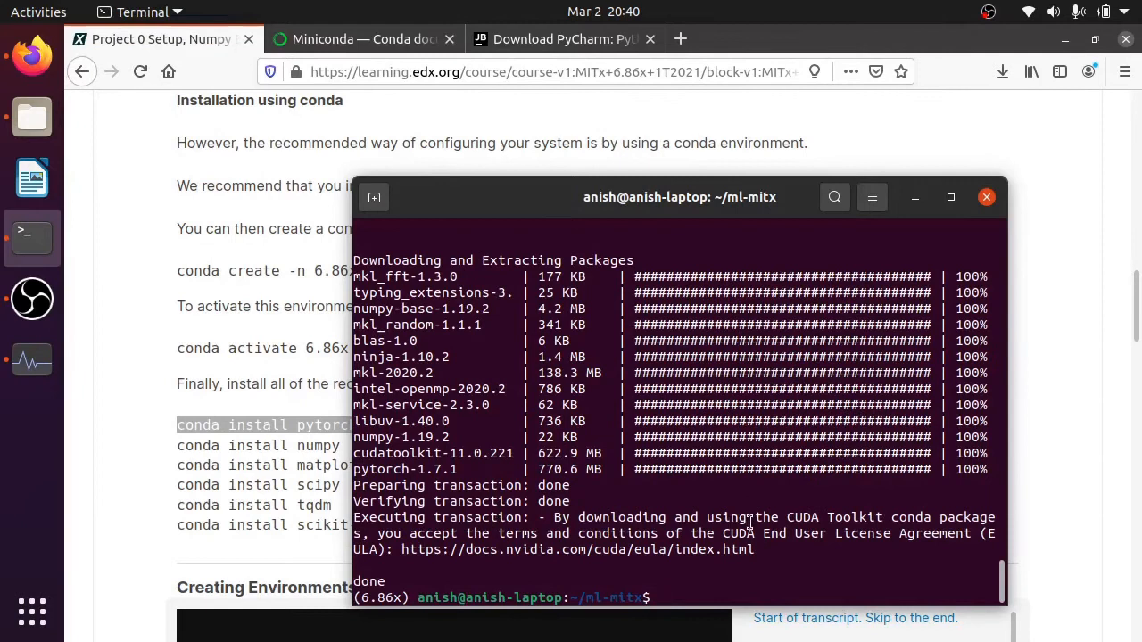
- Copy conda install numpy from the course page and run it in the 6.86x environment
left_click(295, 442)
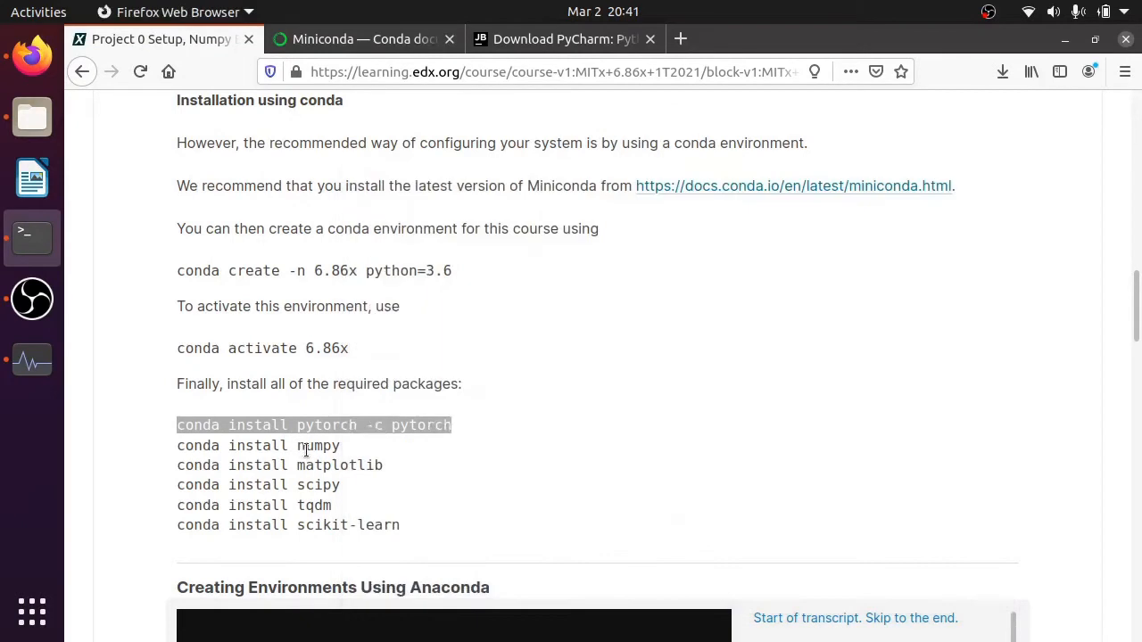
left_click_drag(363, 454, 178, 443)
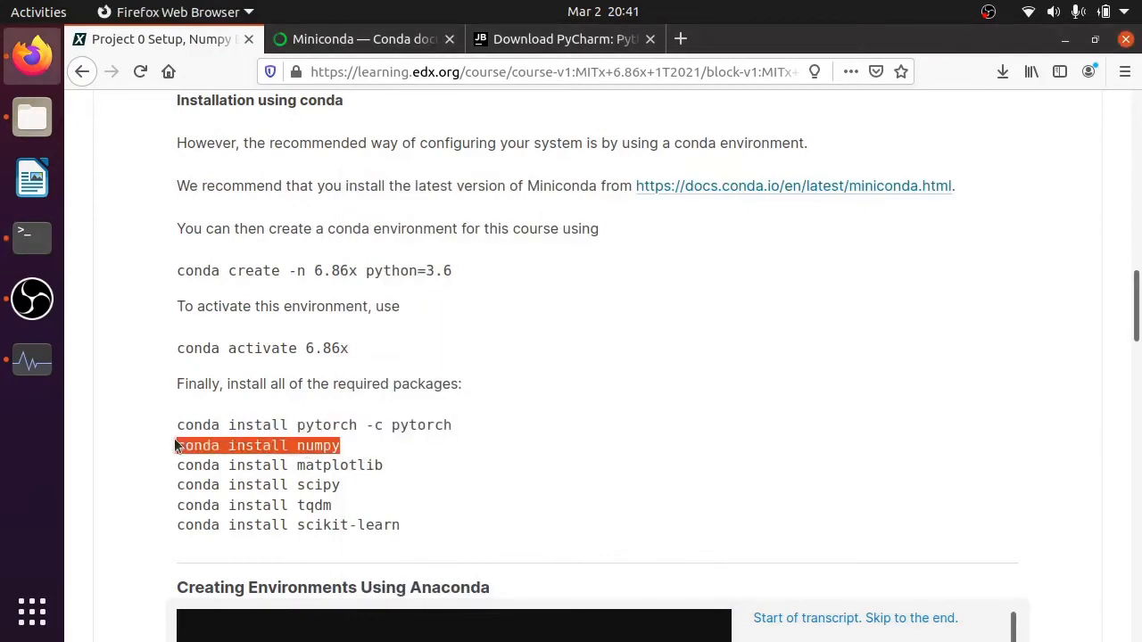
key("alt+Tab")
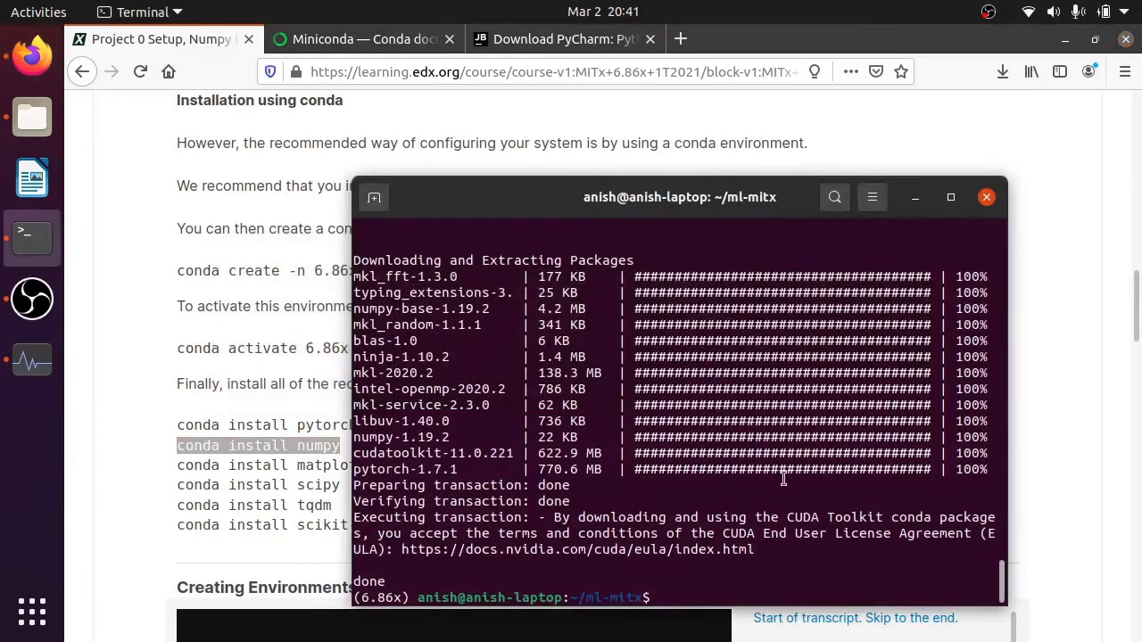
middle_click(761, 501)
key("Return")
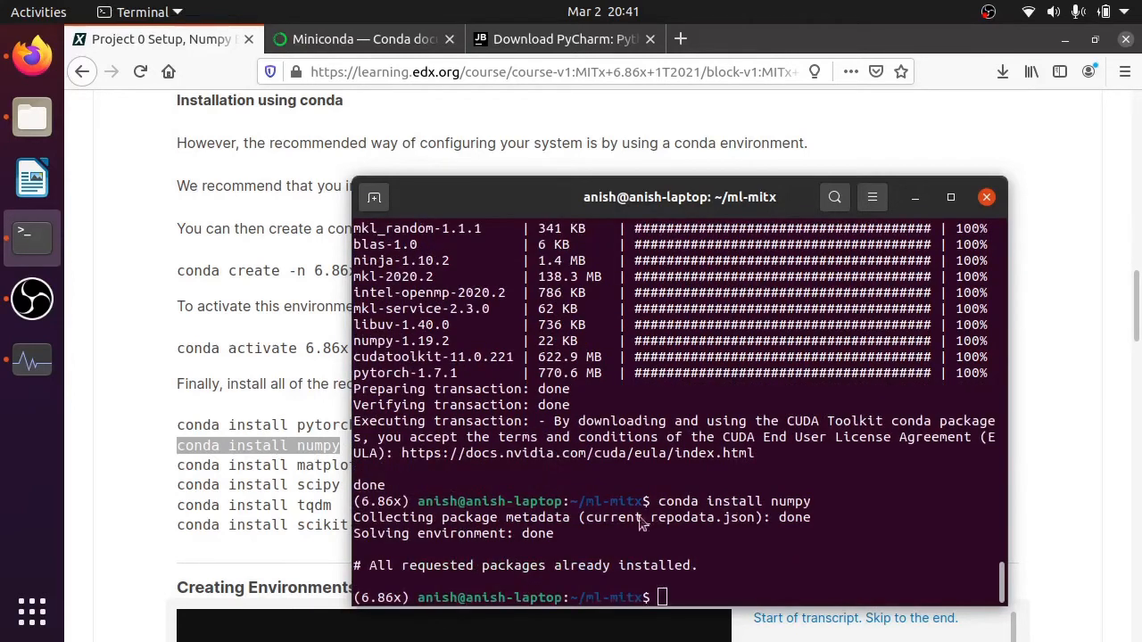
- Install matplotlib in the 6.86x environment using the course page's conda install matplotlib command, accepting the package plan
key("alt+Tab")
triple_click(534, 472)
key("alt+Tab")
key("ctrl+shift+v")
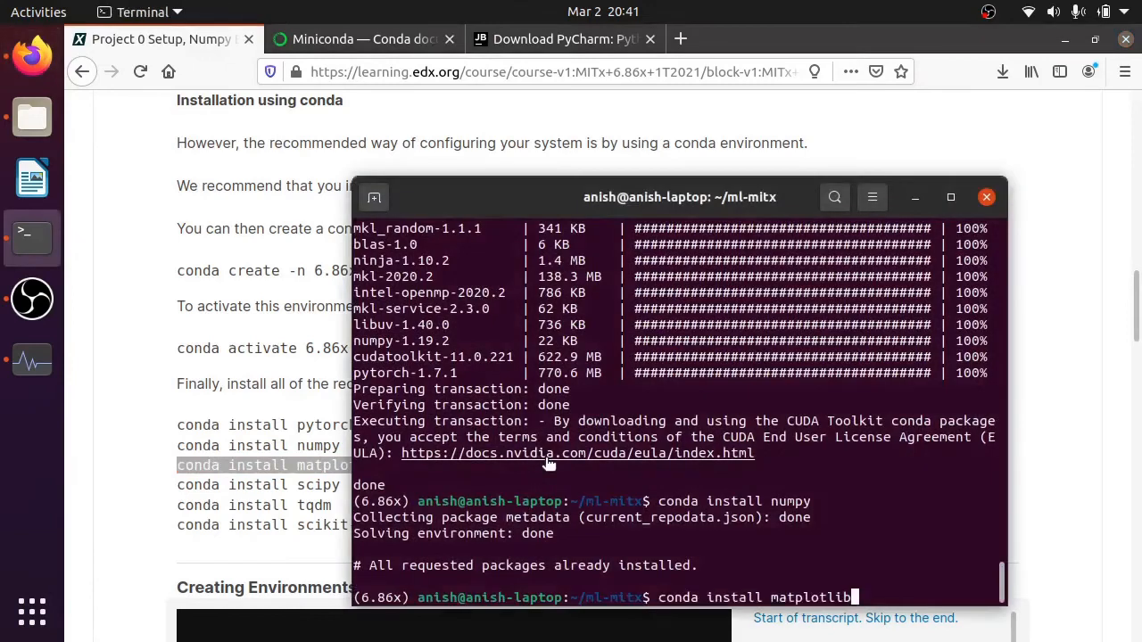
key("Return")
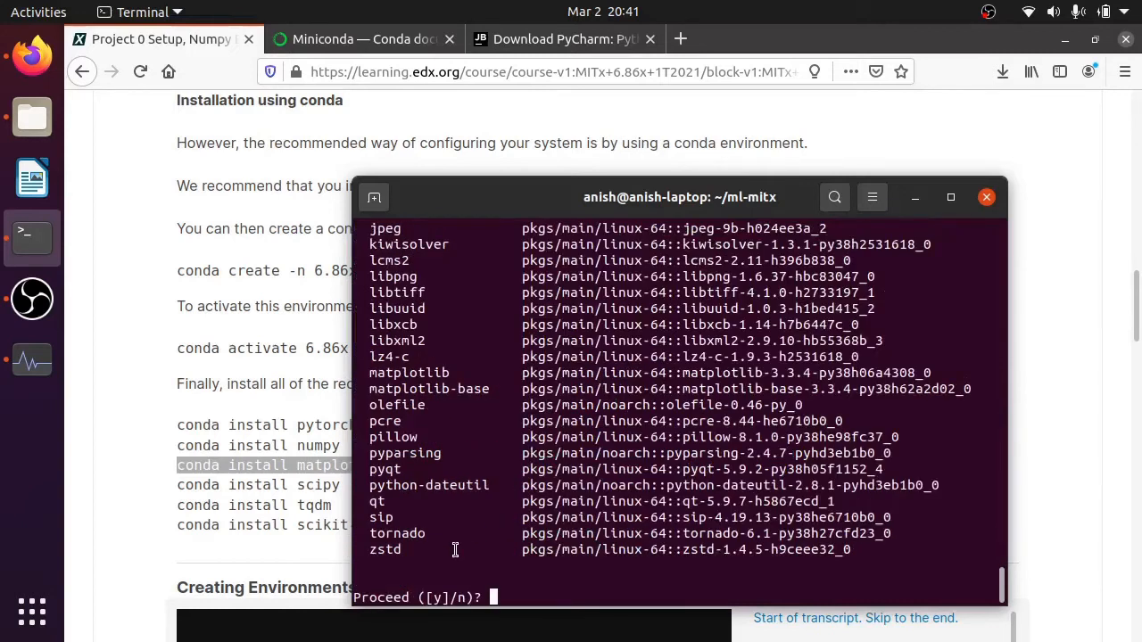
type("y")
key("Return")
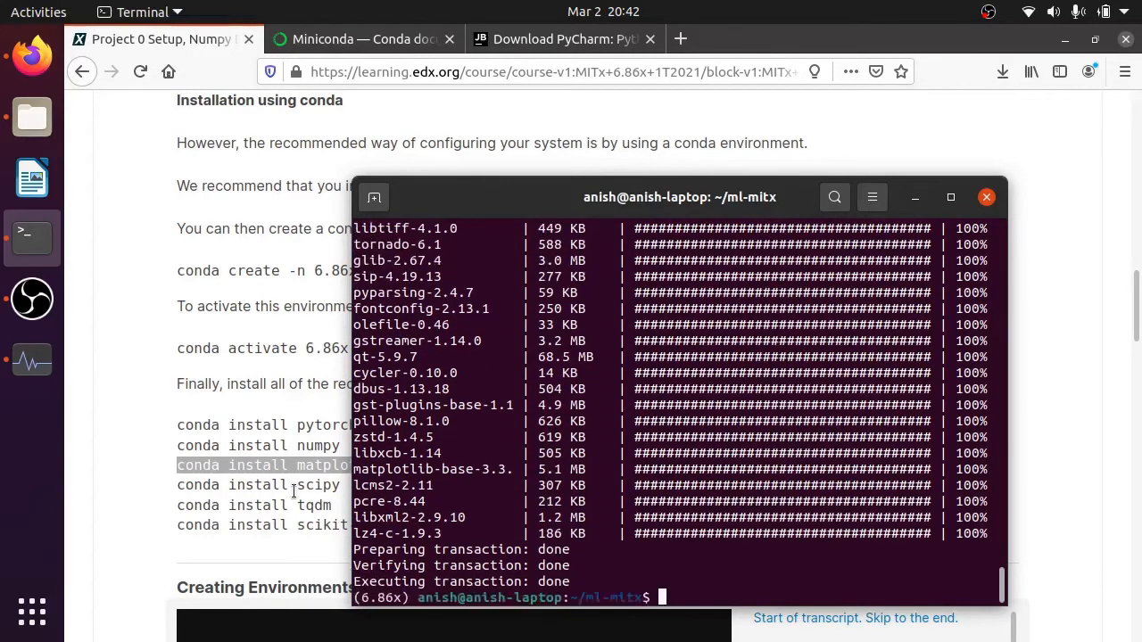
- Install SciPy using the course page's conda install scipy command and accept the package plan
triple_click(303, 484)
key("alt+Tab")
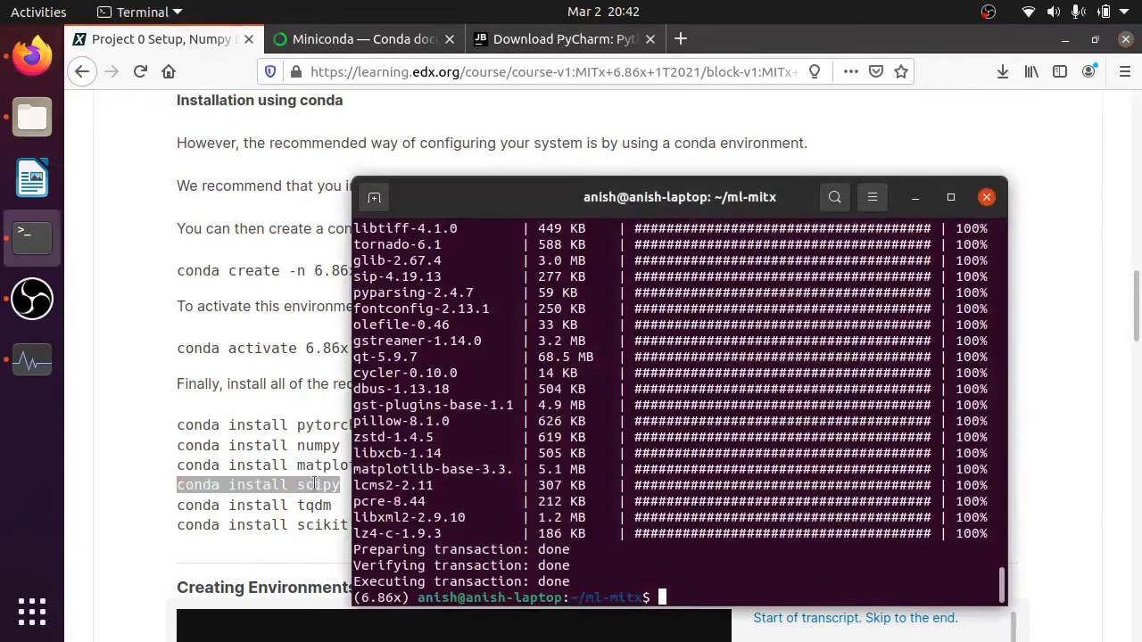
middle_click(513, 425)
key("Return")
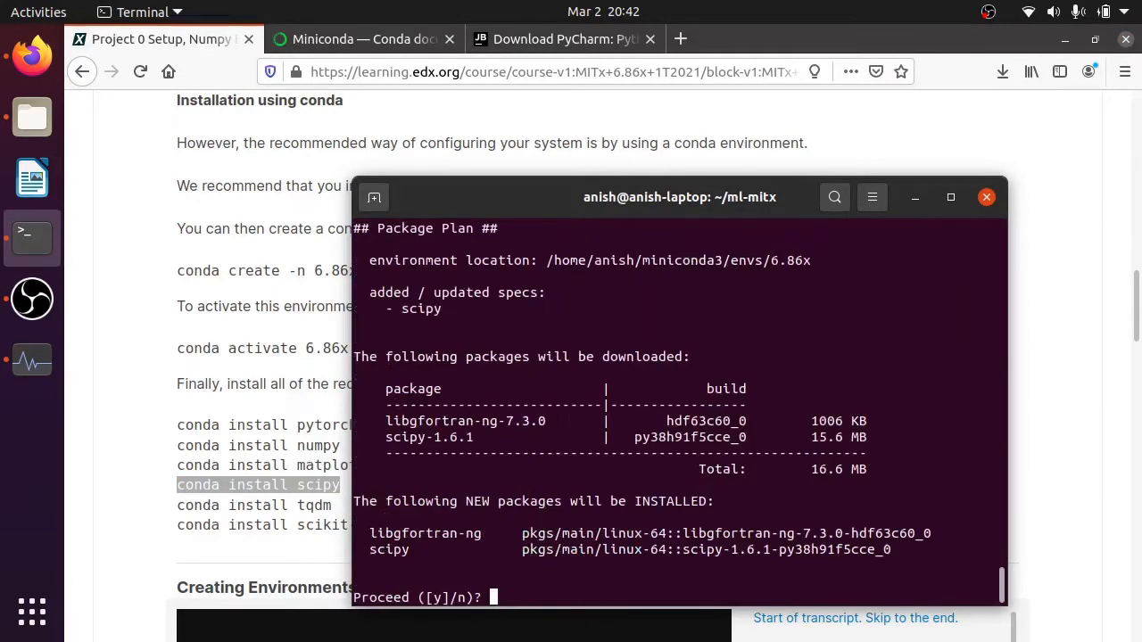
type("y")
key("Return")
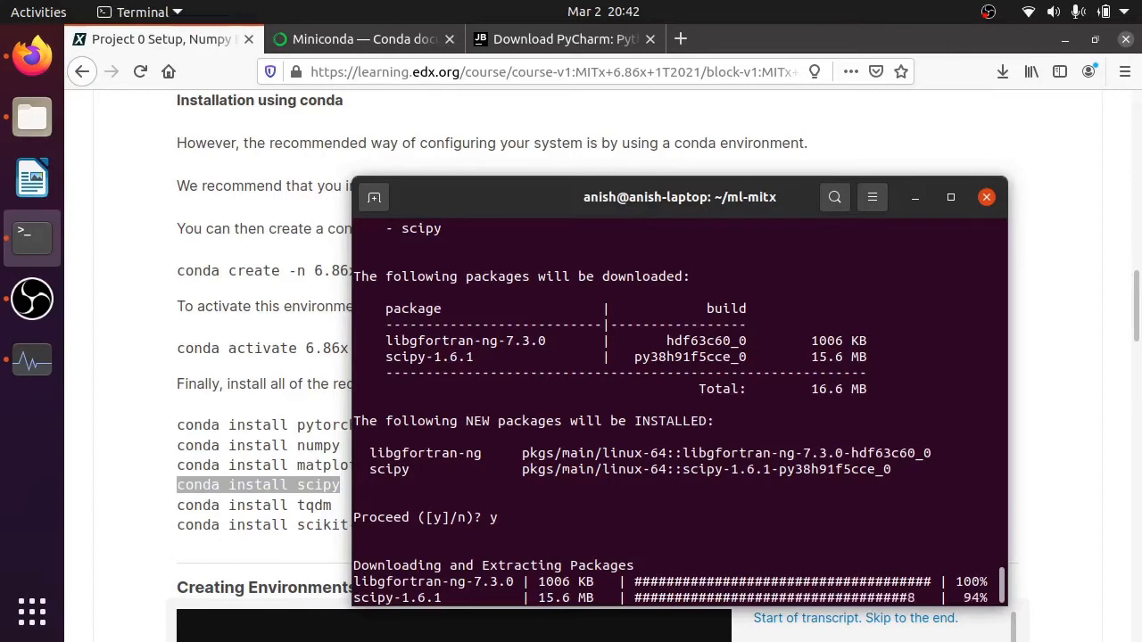
- Install tqdm using the course page's conda install tqdm command and accept the package plan
left_click(273, 504)
triple_click(277, 508)
middle_click(571, 456)
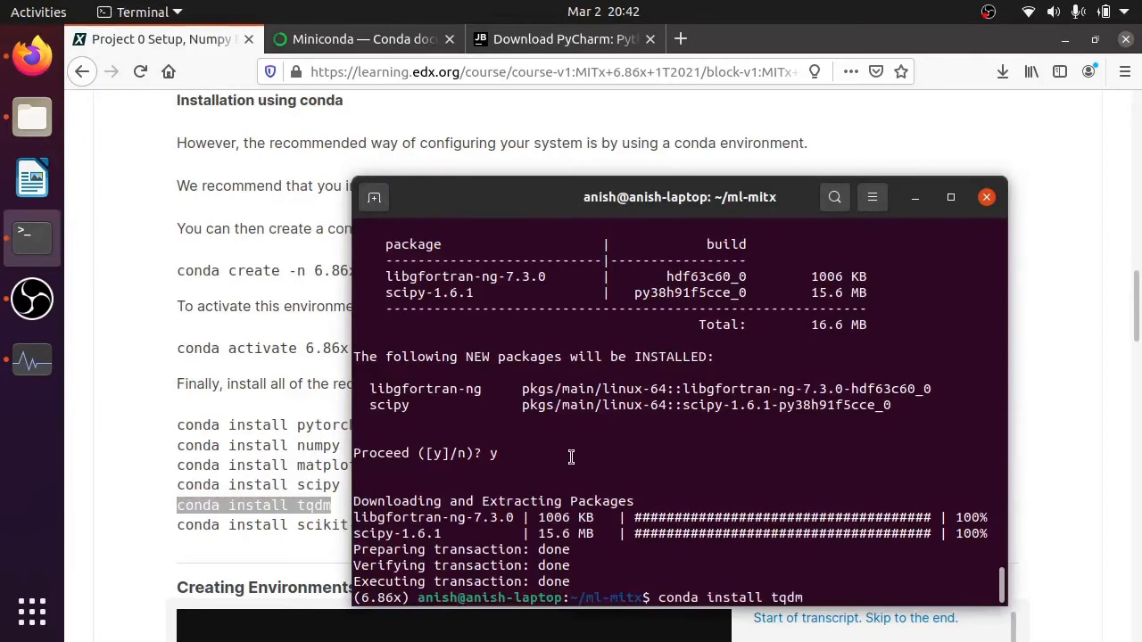
key("Return")
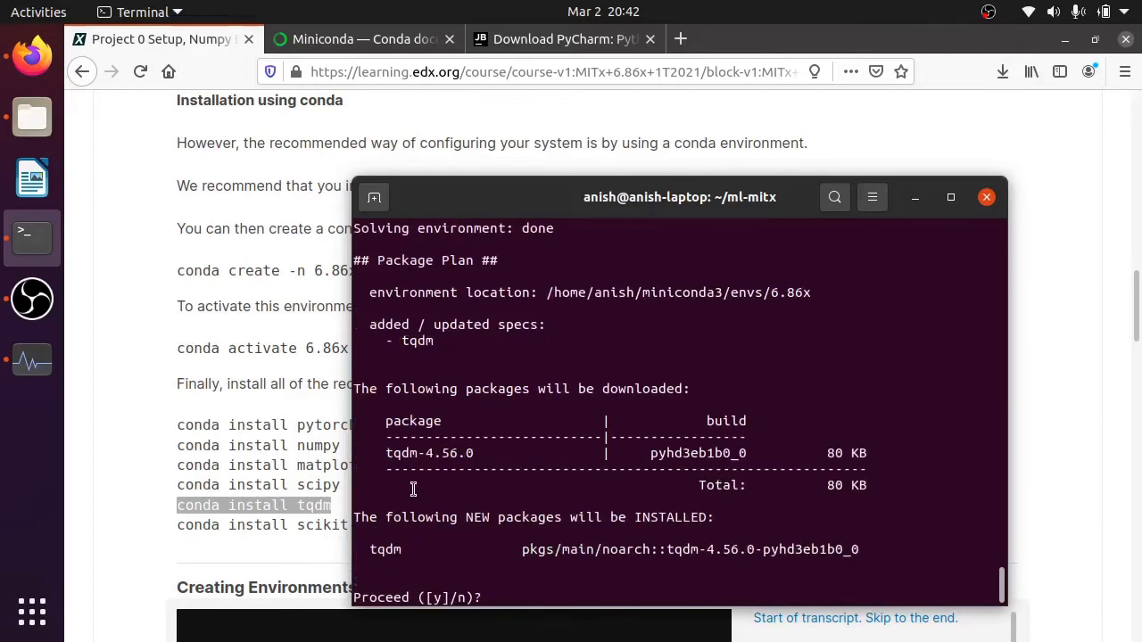
type("y")
key("Return")
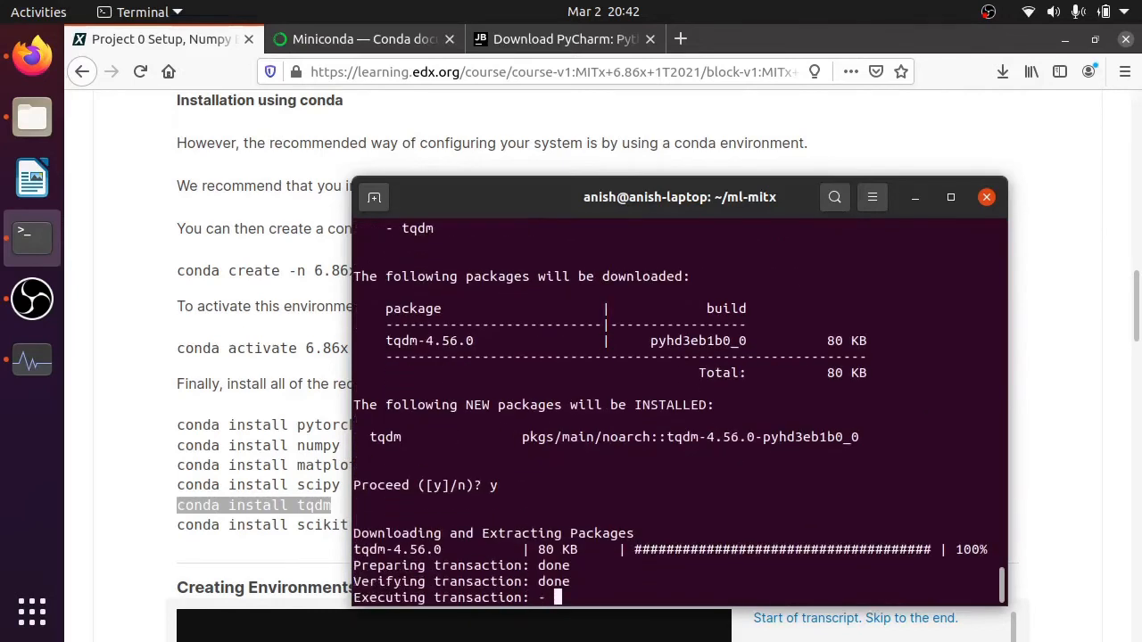
- Install scikit-learn using the course page's conda install scikit-learn command and accept the package plan
left_click(241, 525)
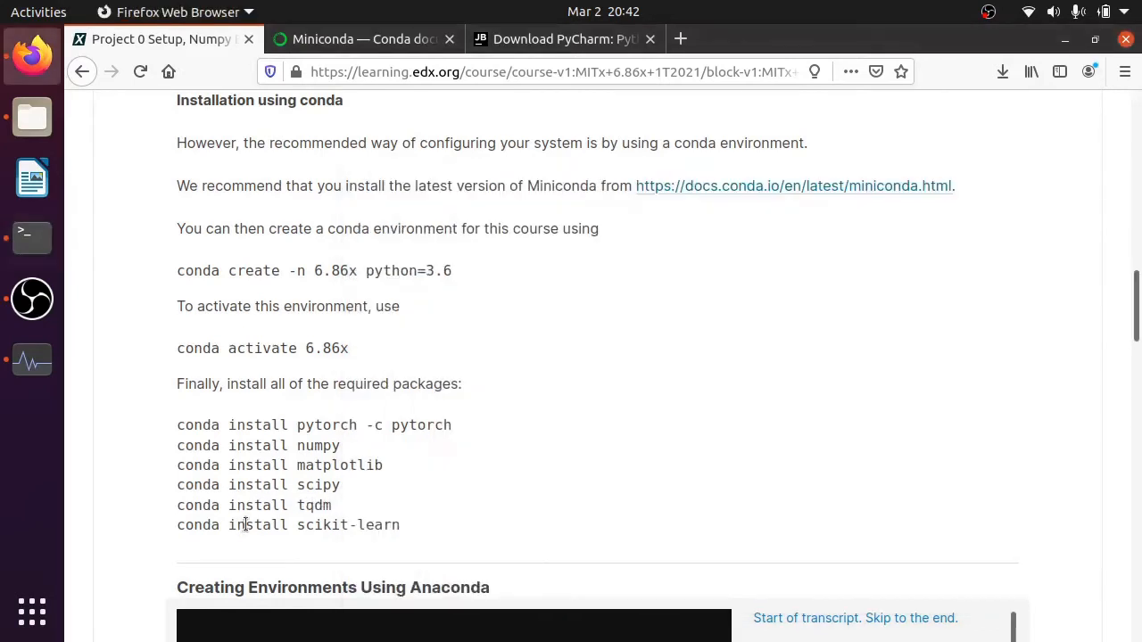
triple_click(241, 524)
key("alt+Tab")
middle_click(658, 508)
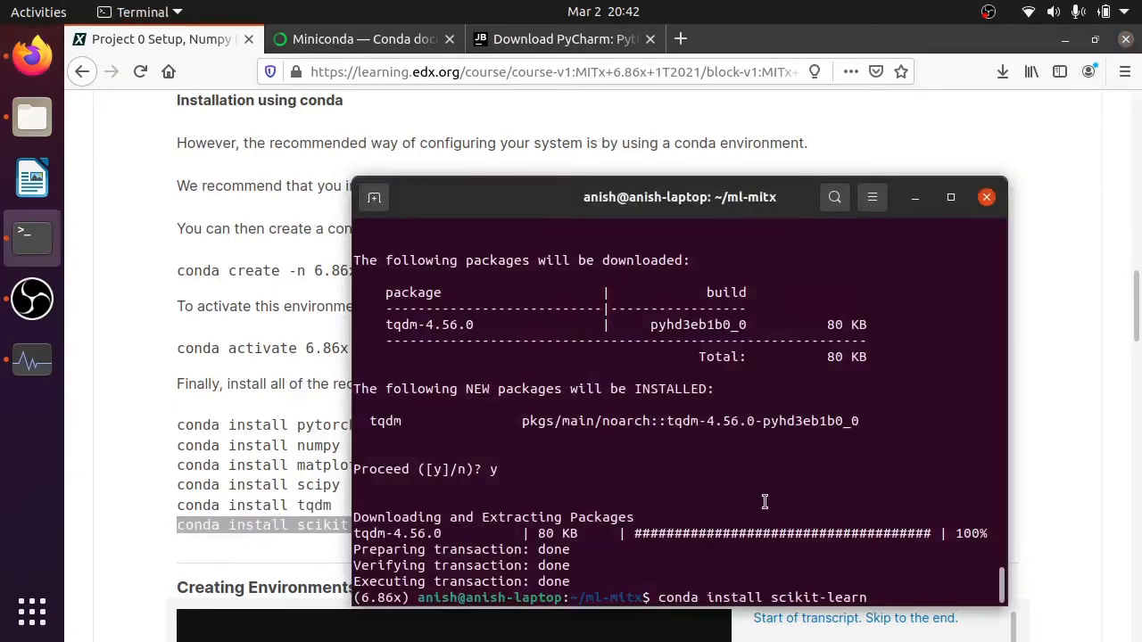
key("Return")
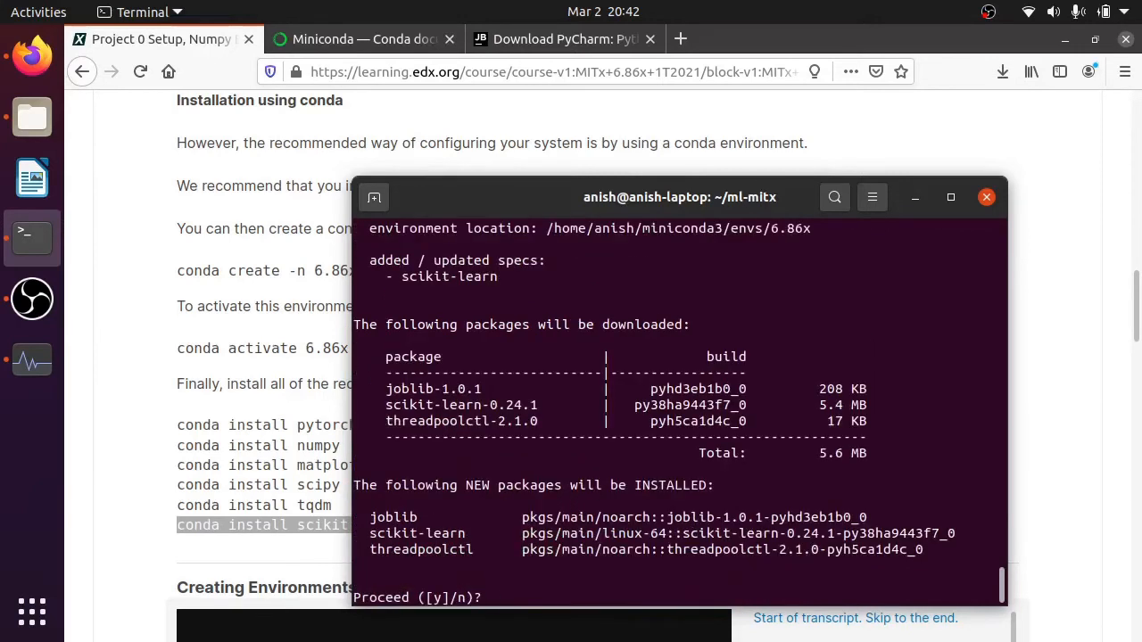
type("y")
key("Return")
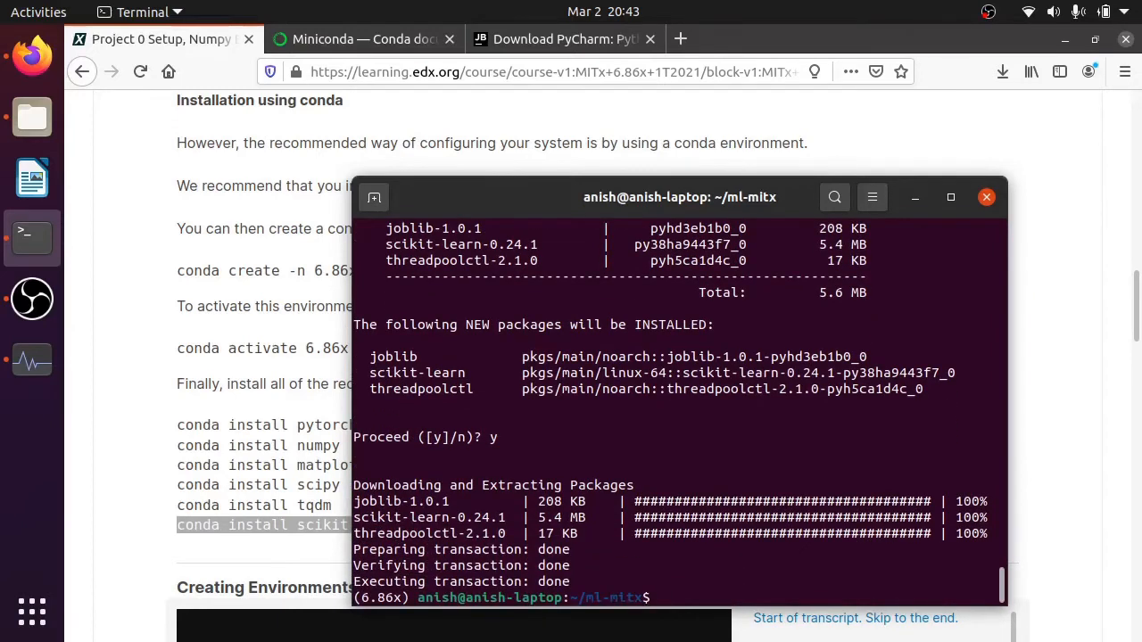
- Look over the conda installation section of the course page and list the contents of the ml-mitx folder in the terminal
left_click(223, 377)
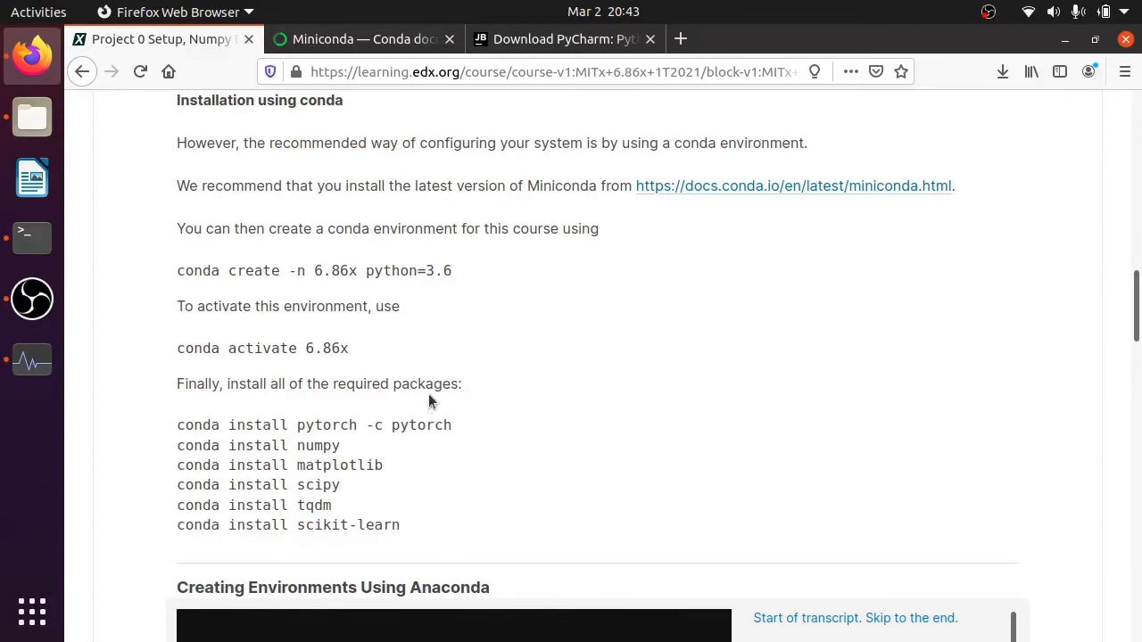
scroll(429, 400, "down", 3)
scroll(168, 429, "down", 12)
scroll(152, 441, "up", 13)
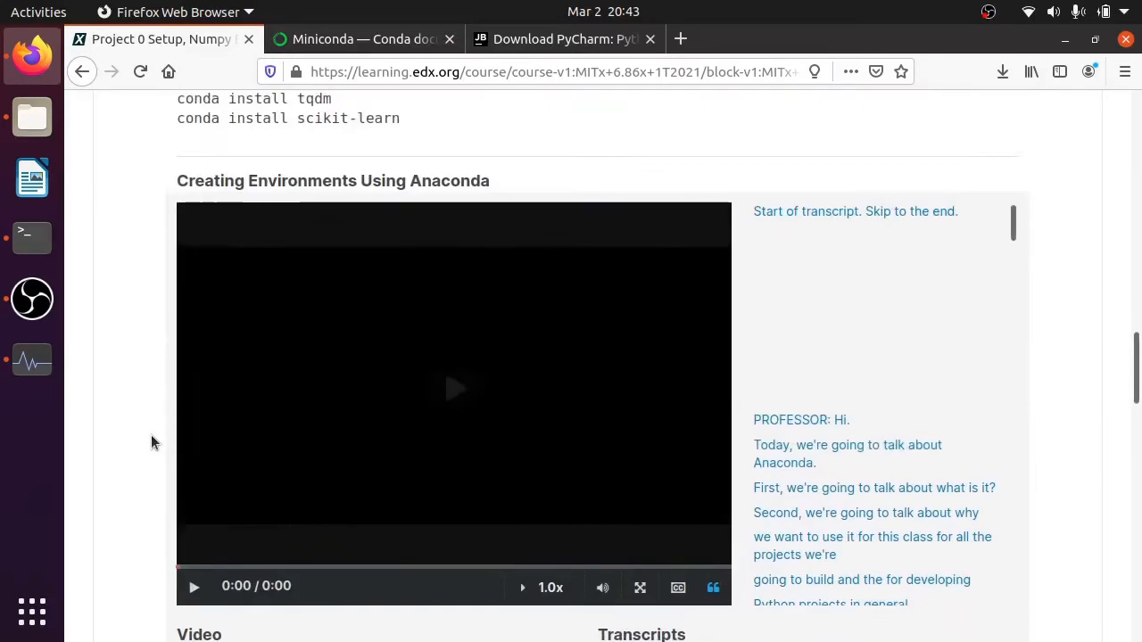
scroll(143, 440, "up", 4)
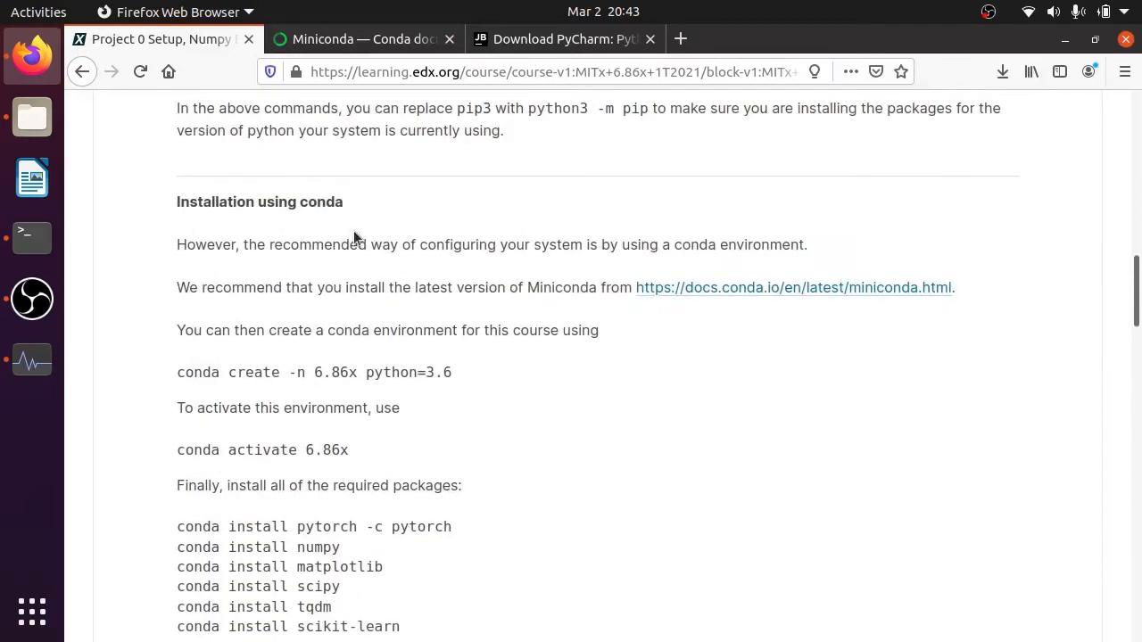
left_click(53, 250)
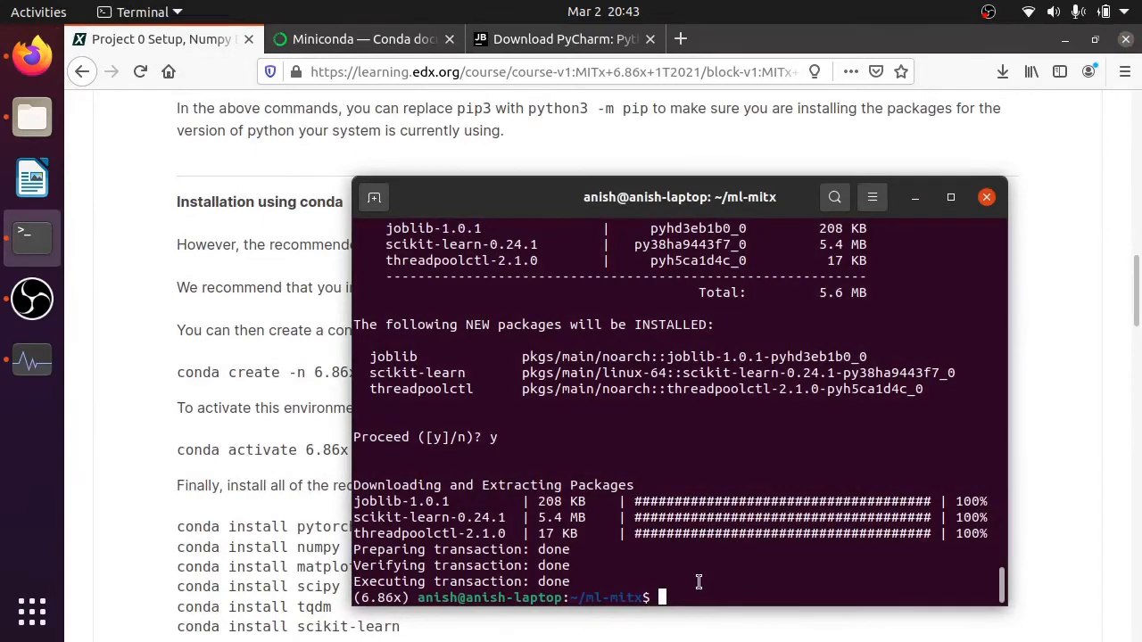
type("ls")
key("Return")
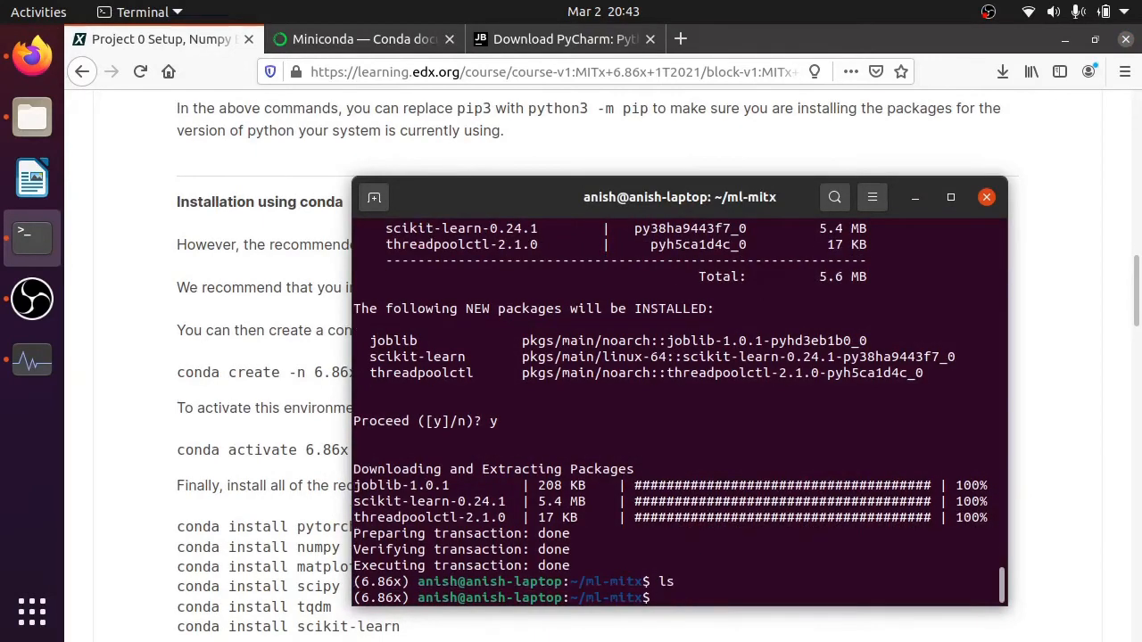
- Put the resources_project0.tar.gz archive from Downloads into the ml-mitx folder in the home directory
left_click(32, 117)
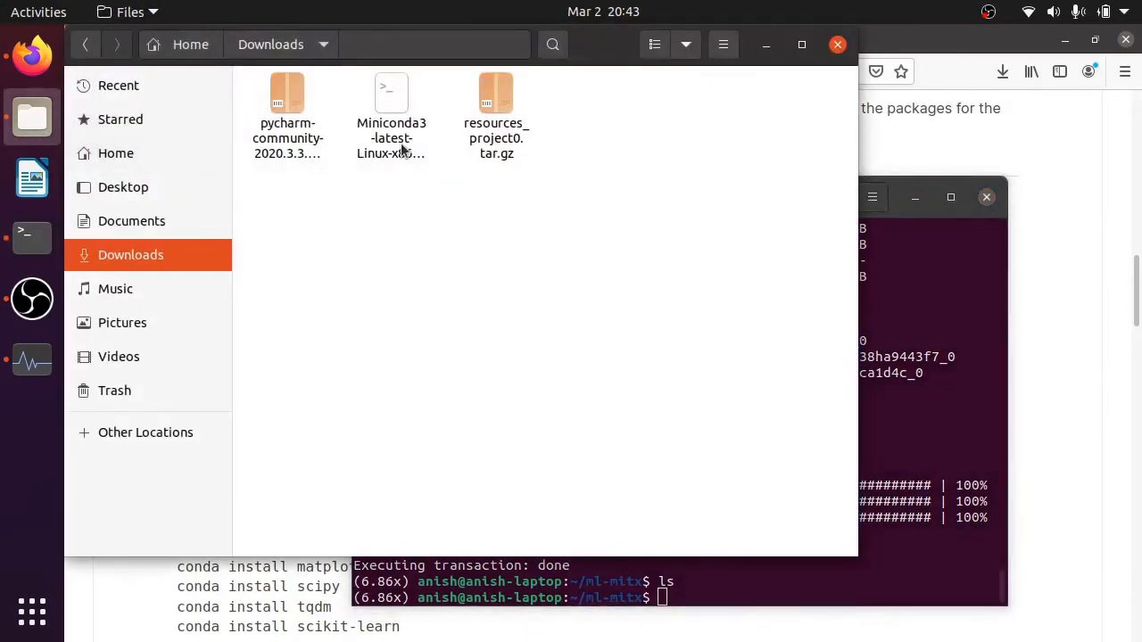
left_click(517, 129)
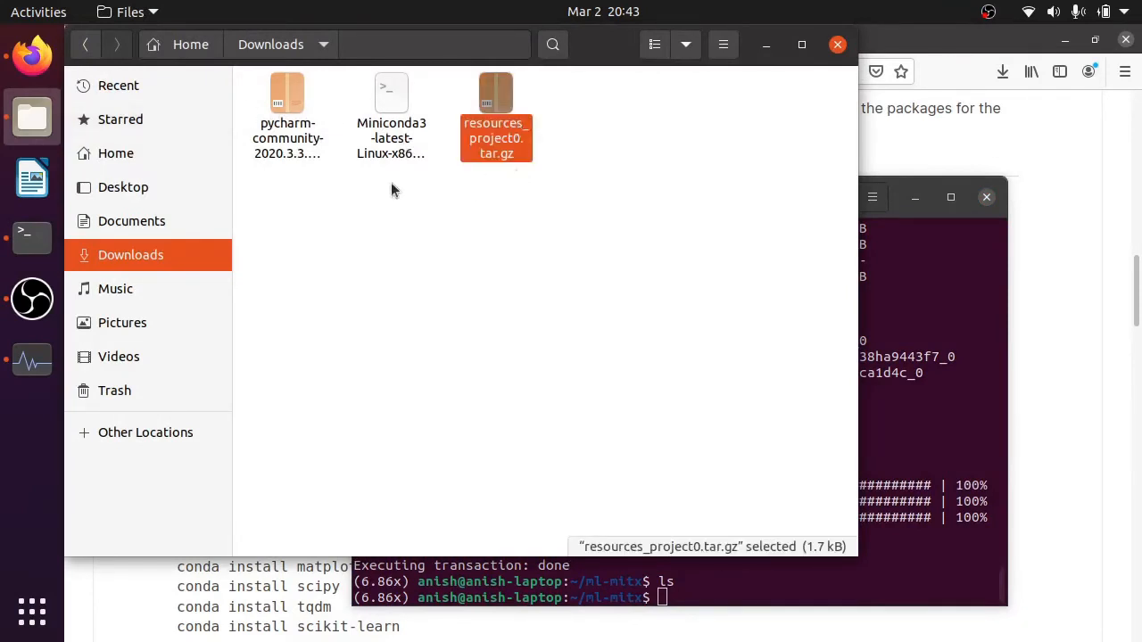
left_click(159, 150)
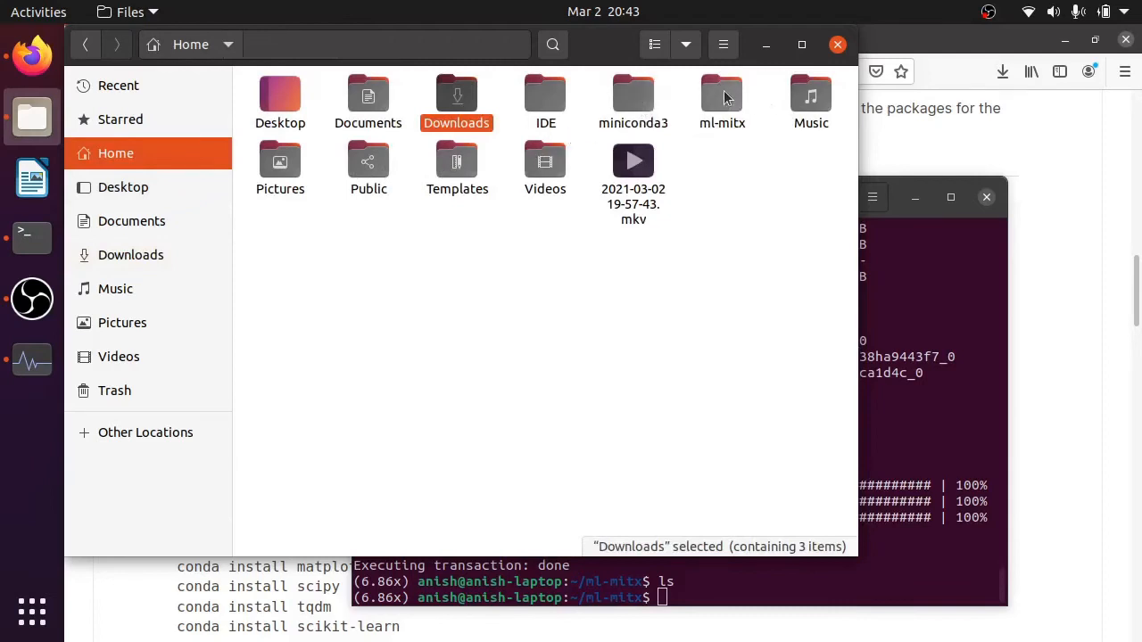
double_click(724, 100)
- Extract resources_project0.tar.gz inside the ml-mitx folder and permanently delete the archive there
left_click(308, 138)
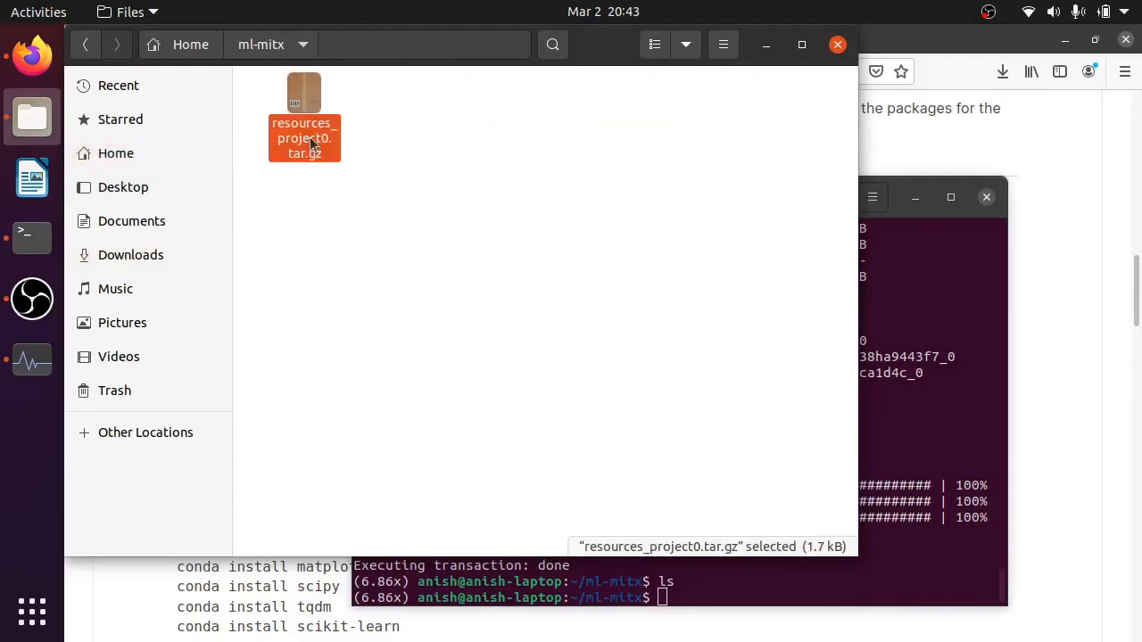
right_click(309, 139)
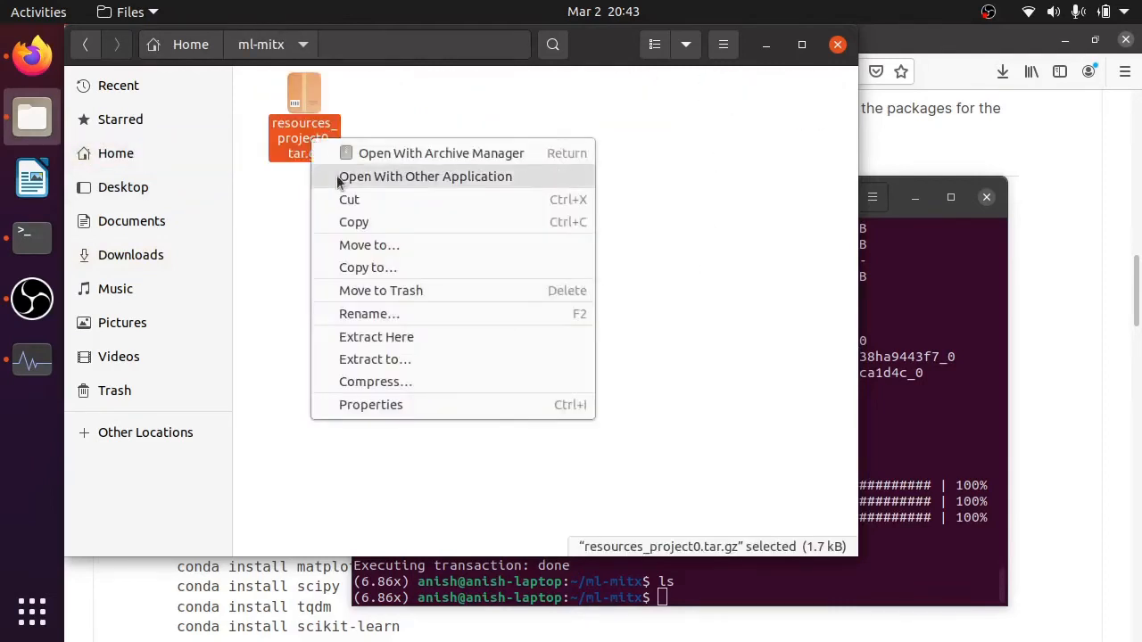
left_click(410, 336)
left_click(428, 159)
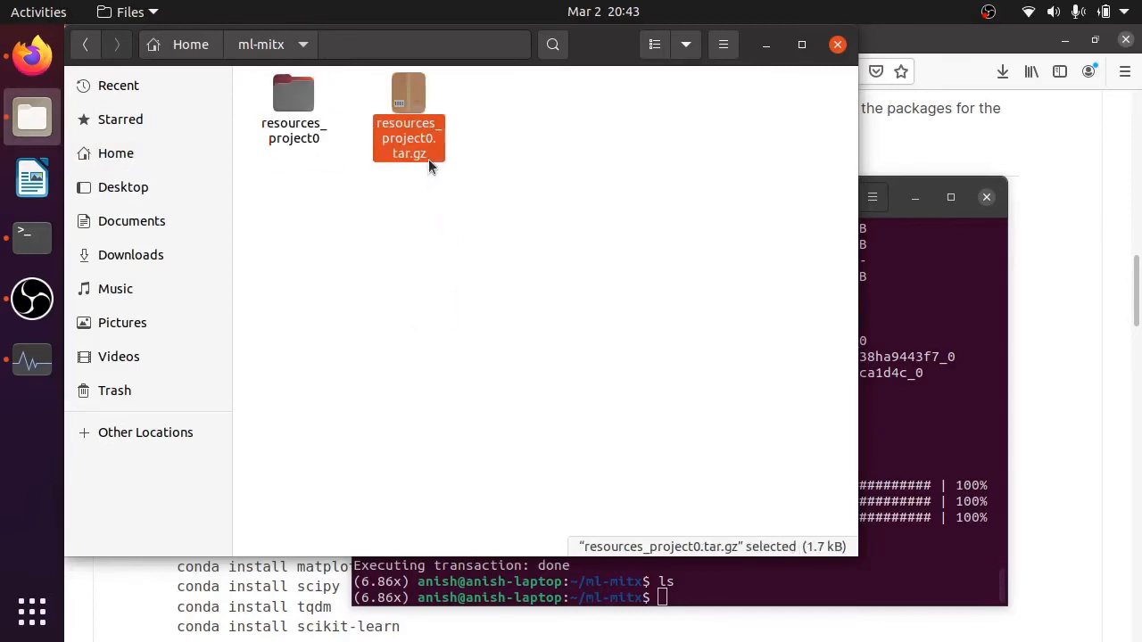
key("shift+Delete")
key("Return")
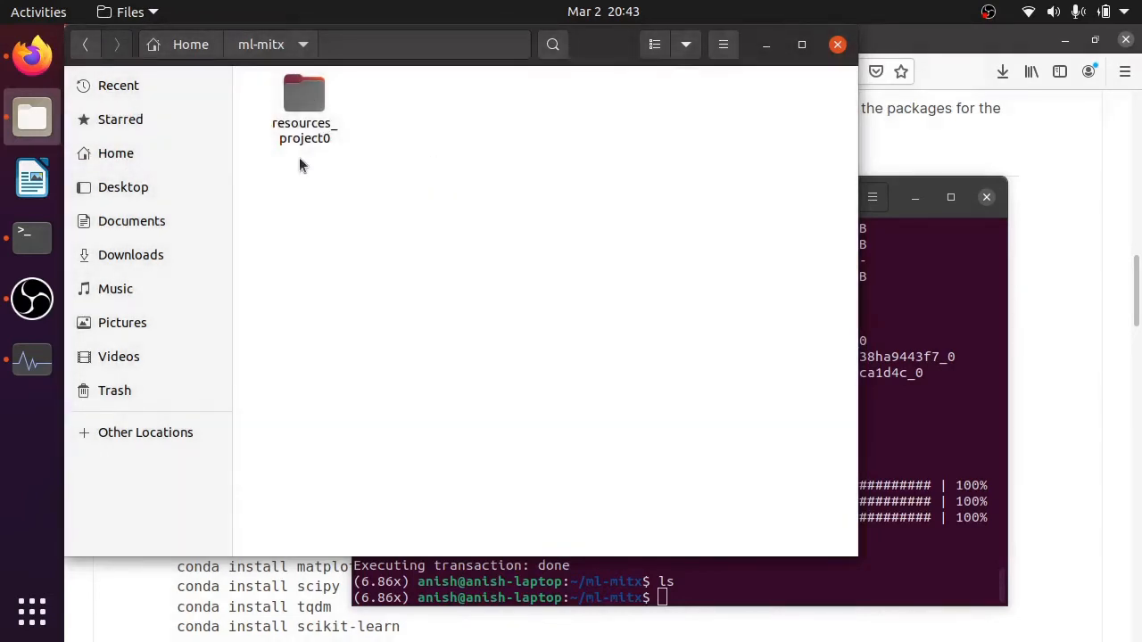
- Move the project0 folder out of resources_project0 directly into ml-mitx and permanently delete the resources_project0 folder
double_click(304, 94)
left_click(309, 89)
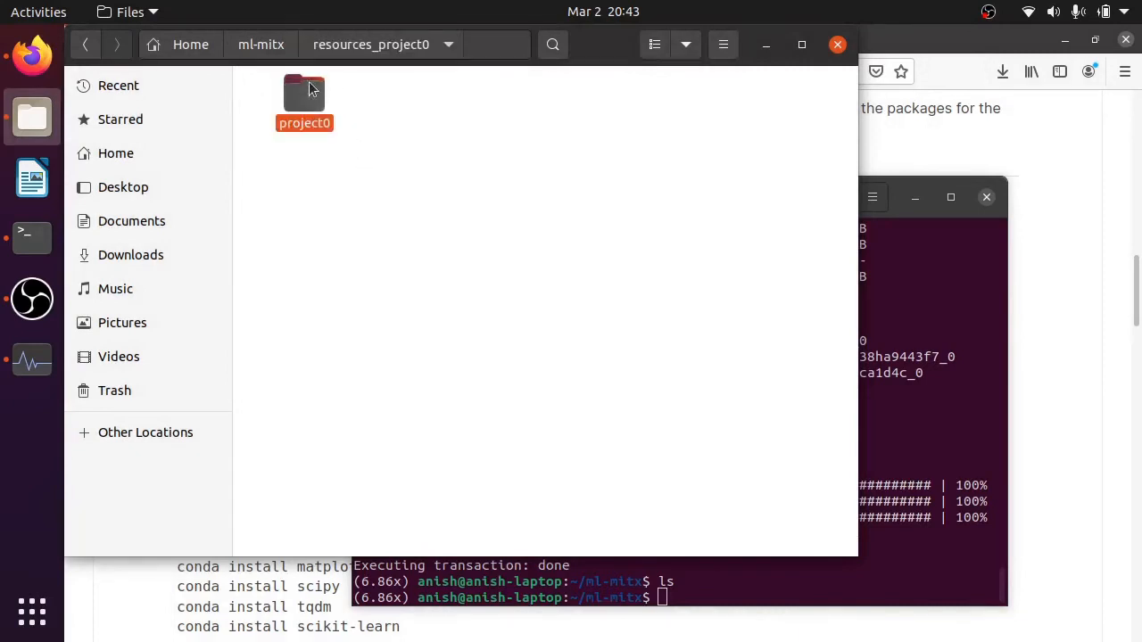
left_click(268, 47)
left_click(428, 223)
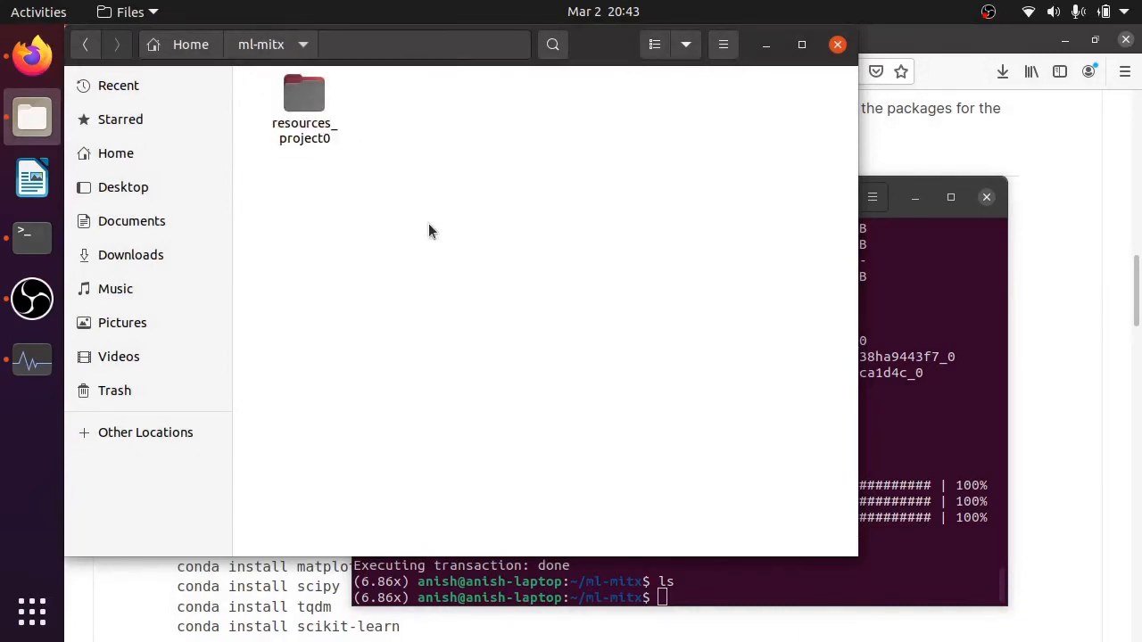
key("ctrl+v")
left_click(423, 124)
key("shift+Delete")
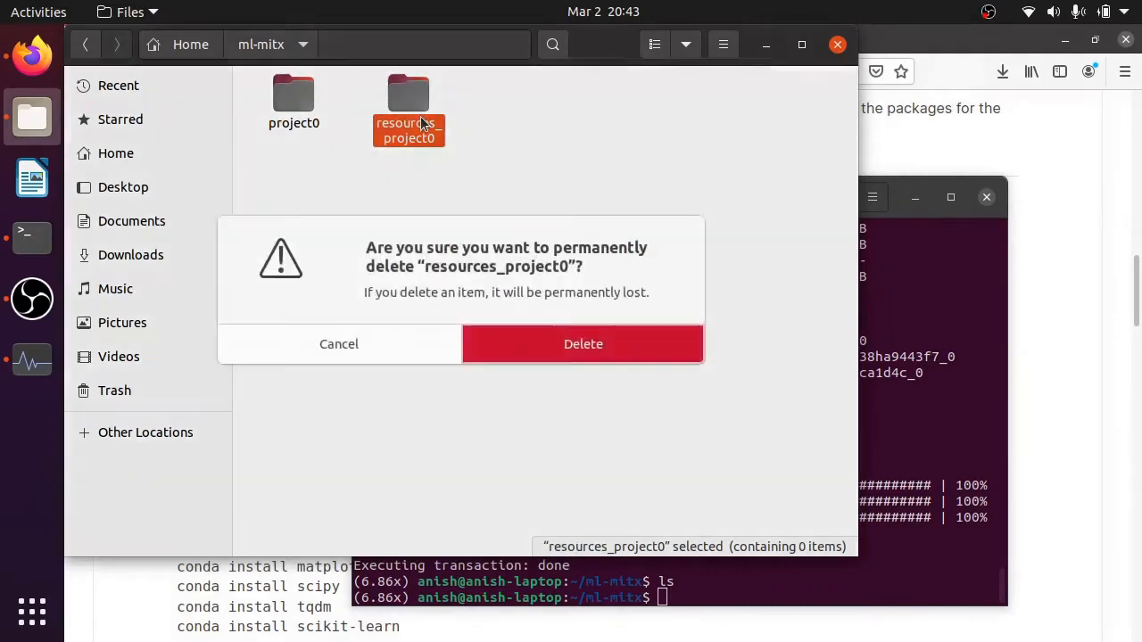
key("Return")
- Permanently delete the .bak copies of debug.py, main.py and test.py from the project0 folder, and return to the ml-mitx folder
double_click(300, 85)
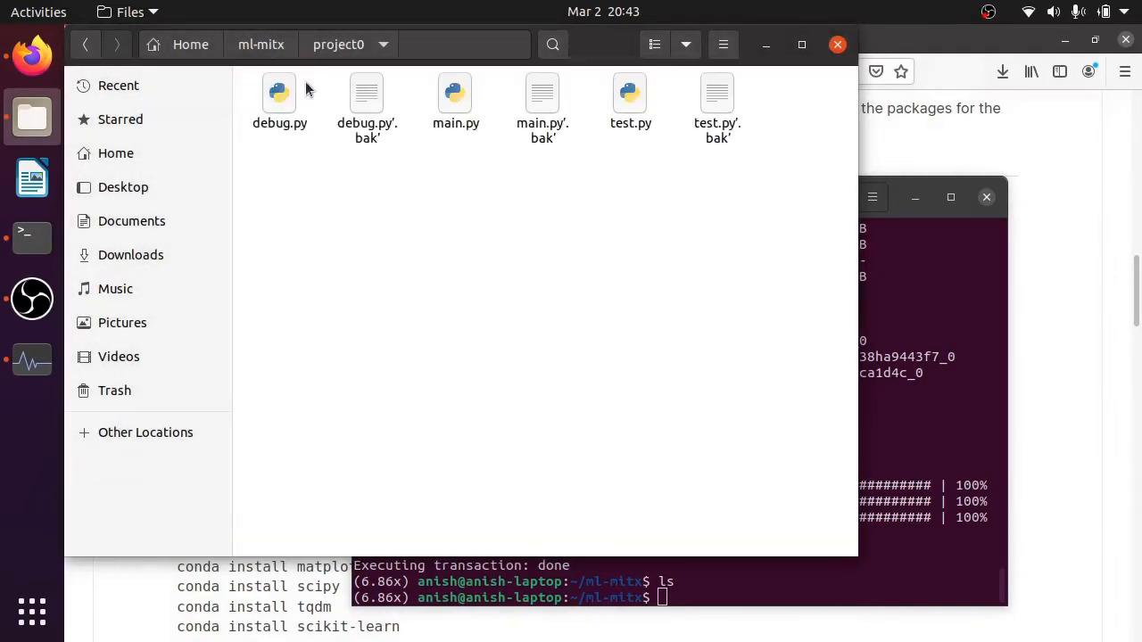
left_click(408, 148)
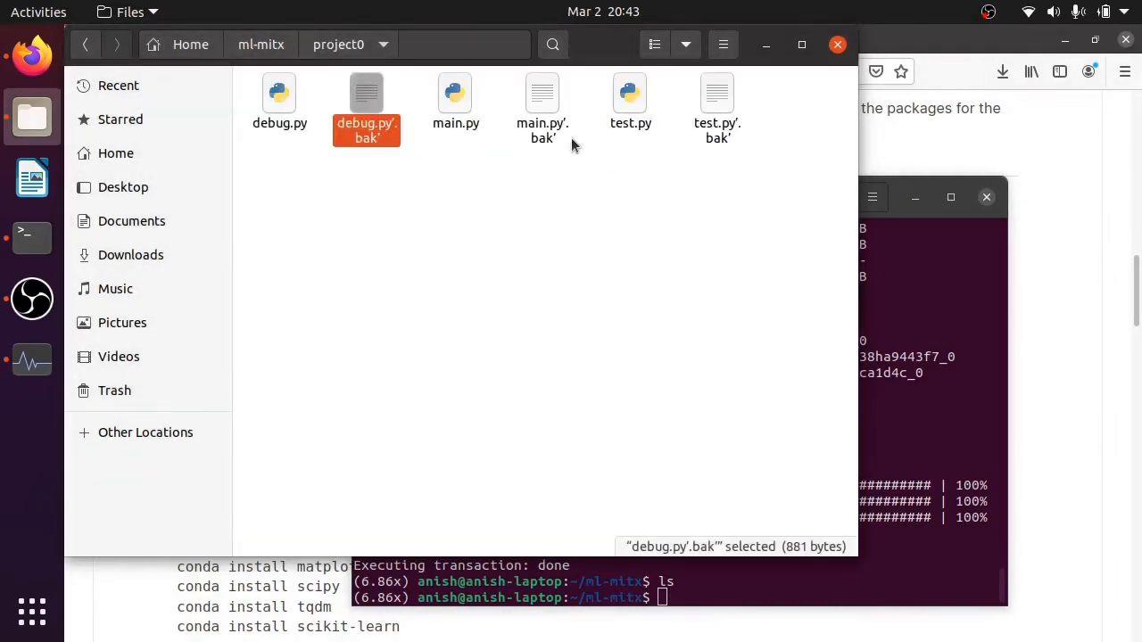
left_click(546, 130, "ctrl")
left_click(718, 130, "ctrl")
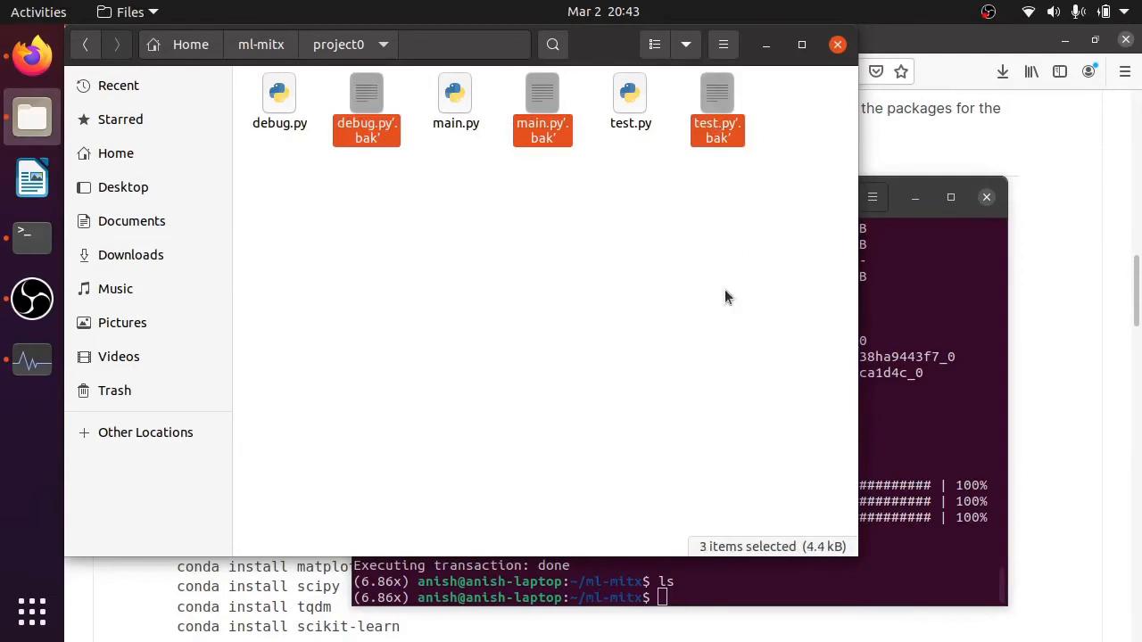
key("shift+Delete")
key("Return")
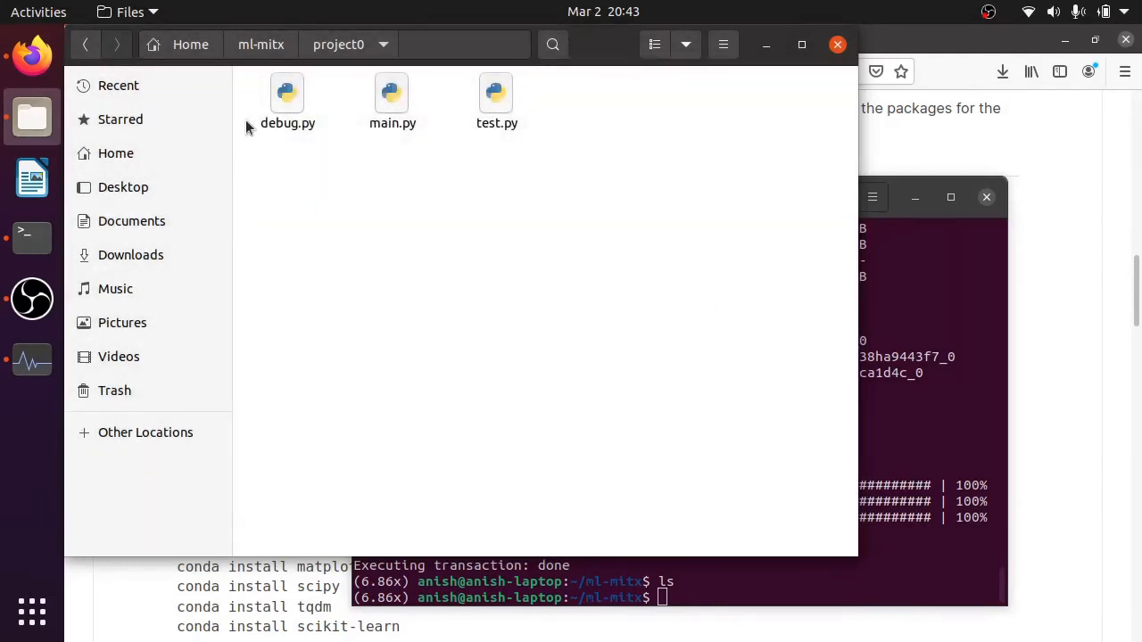
double_click(713, 96)
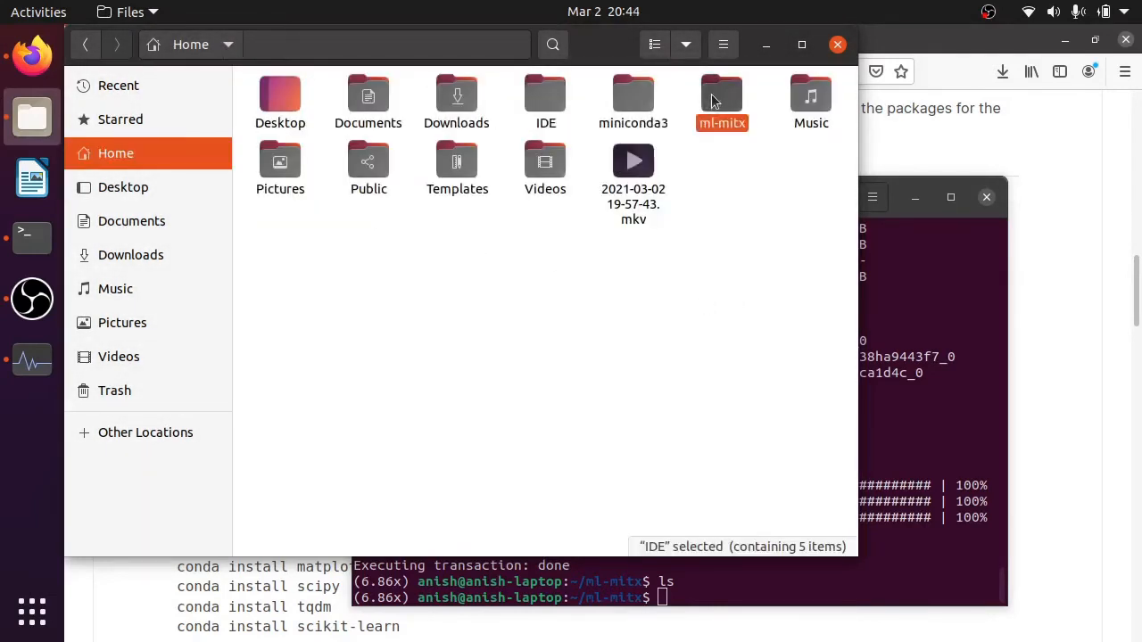
- In a new terminal tab, change to ~/IDE/pycharm-community-2020.3.3/bin and launch PyCharm with ./pycharm.sh
left_click(924, 395)
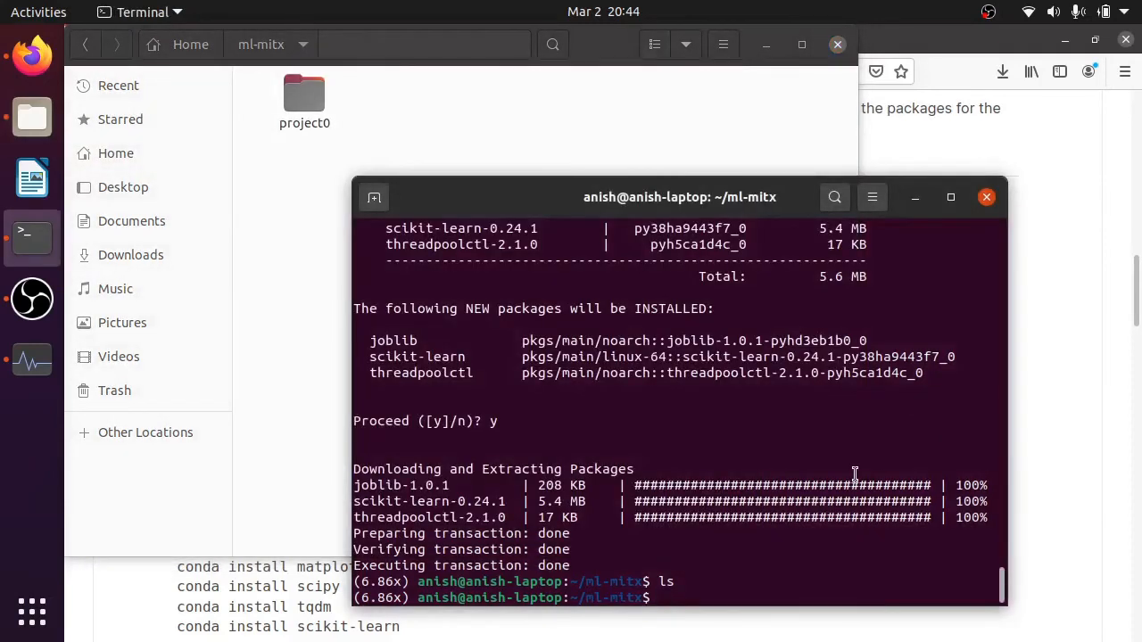
left_click(375, 199)
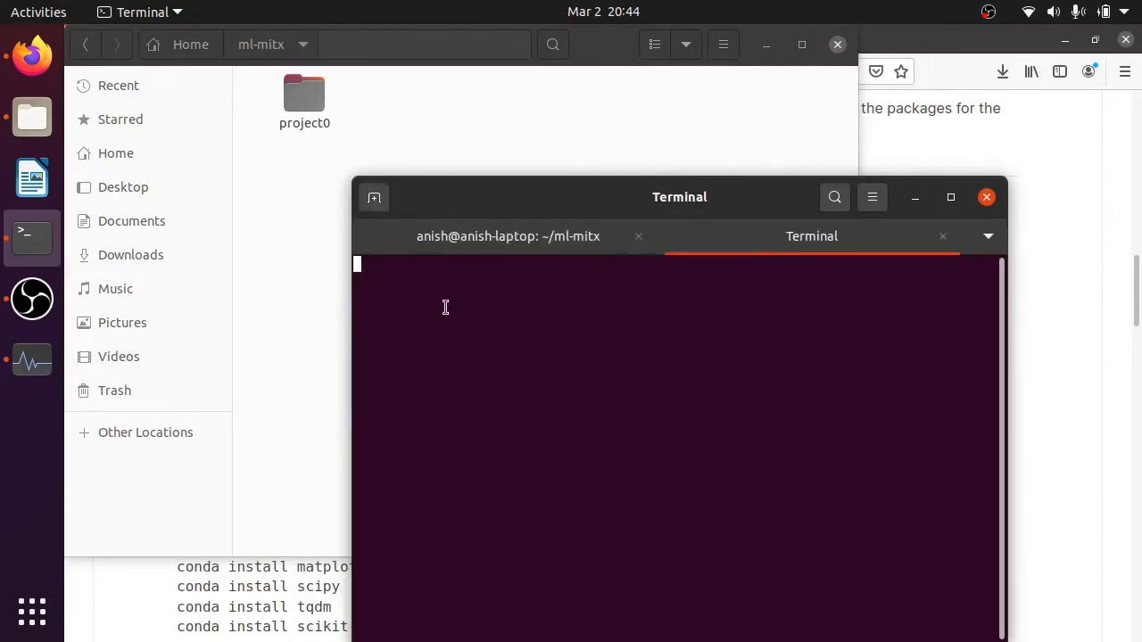
type("cd")
key("Return")
type("cd I")
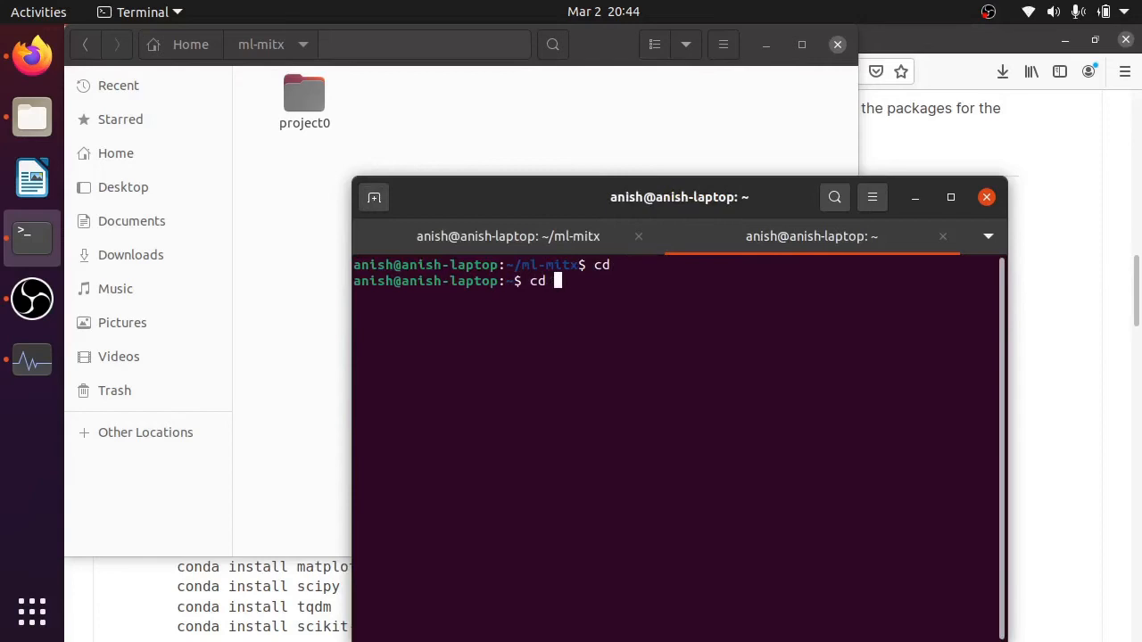
key("Tab")
type("p")
key("Tab")
key("Tab")
key("Tab")
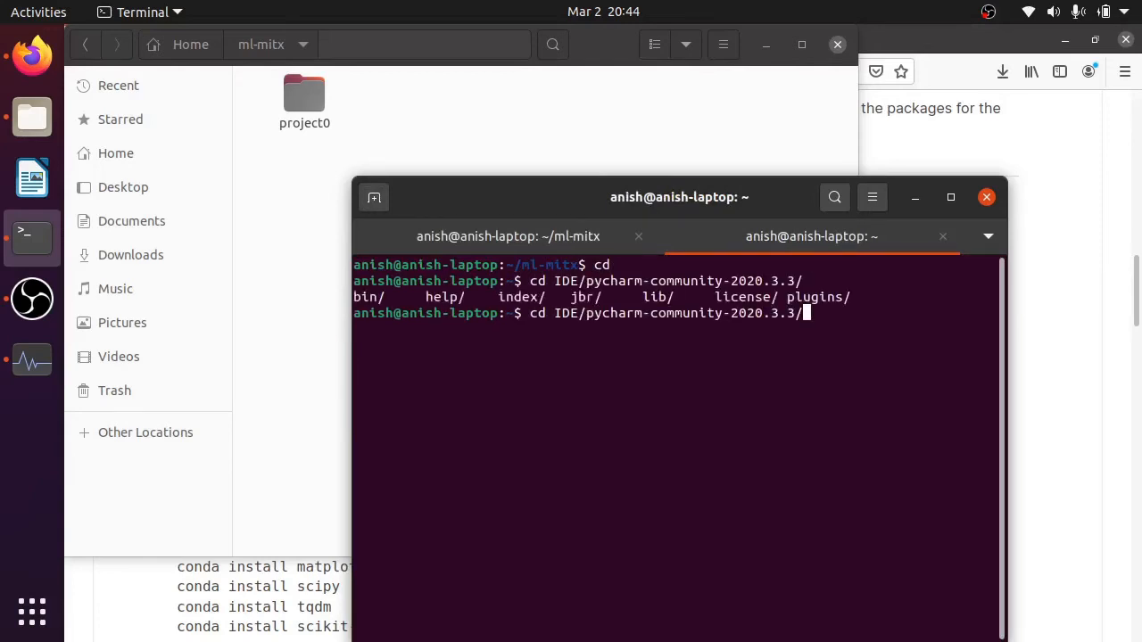
type("b")
key("Tab")
key("Return")
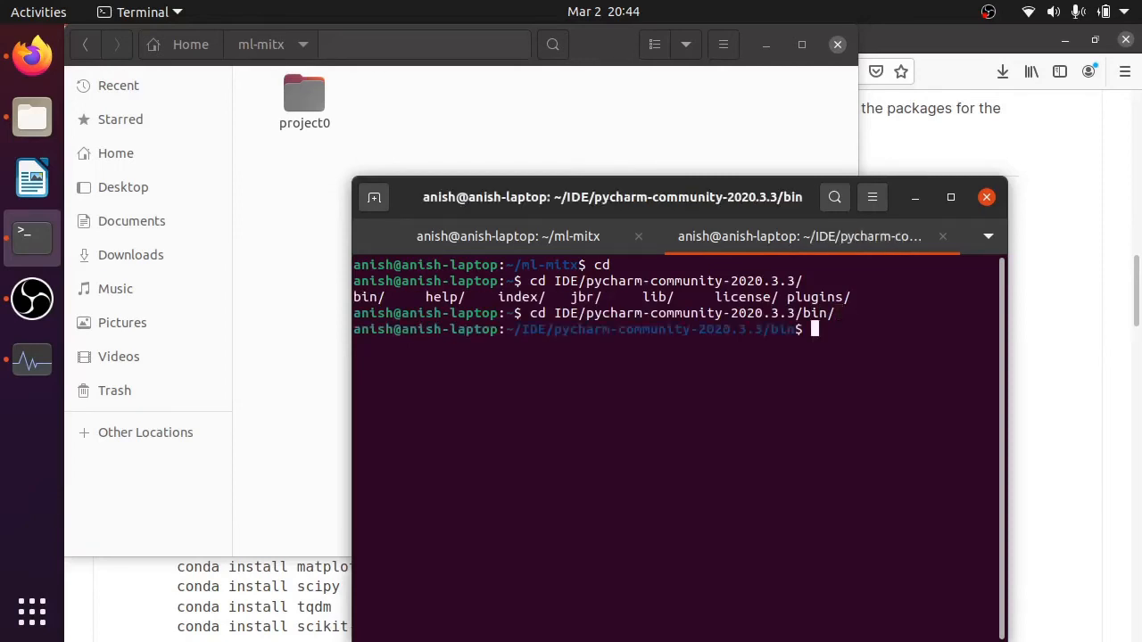
type("./pycharm.sh")
key("Return")
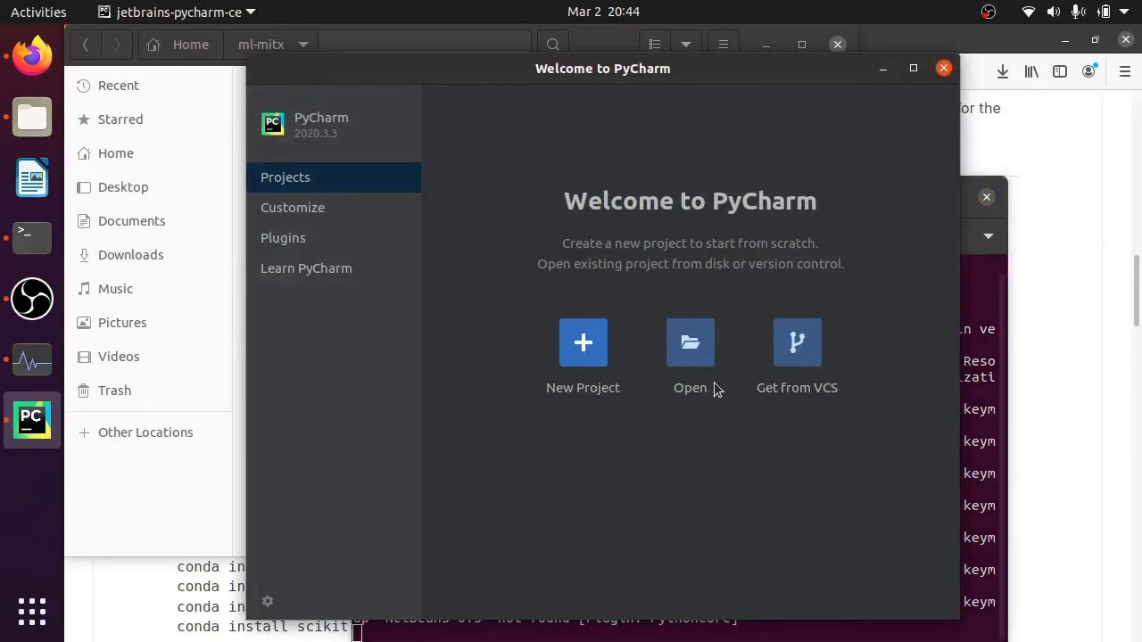
- Open the ml-mitx/project0 folder as a PyCharm project, maximize its window and dismiss the Tip of the Day
left_click(688, 349)
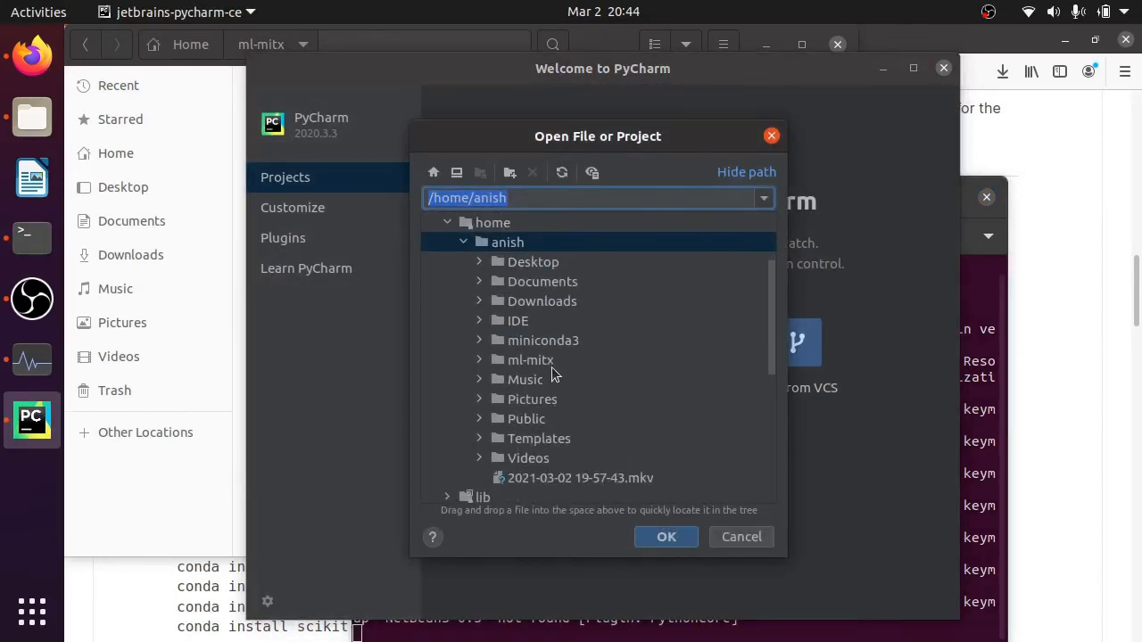
left_click(479, 360)
left_click(513, 381)
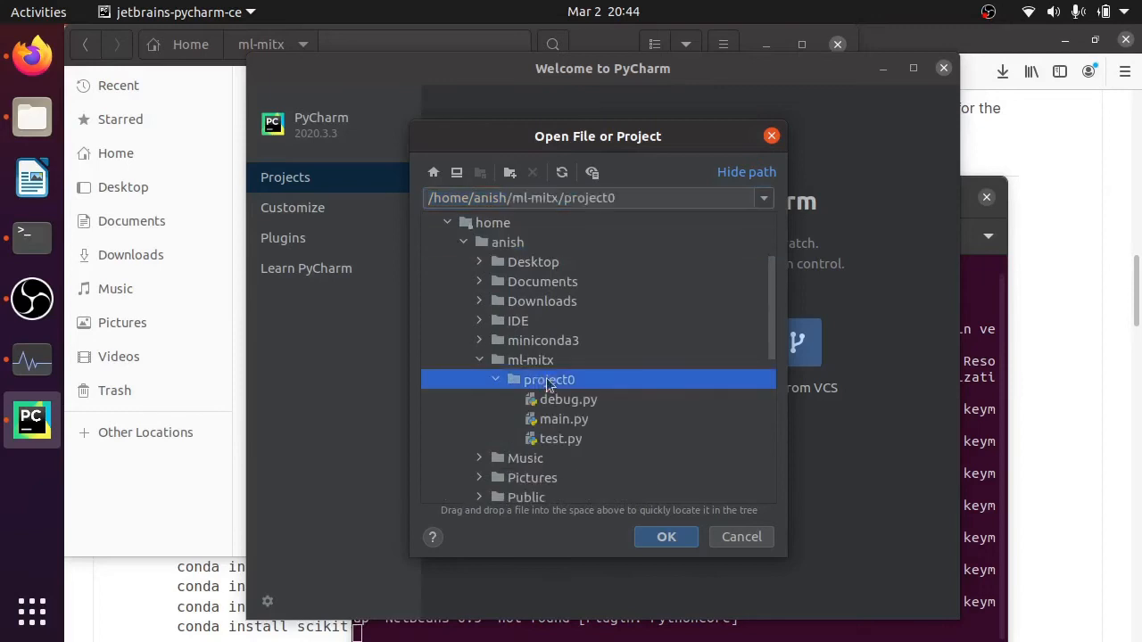
left_click(657, 538)
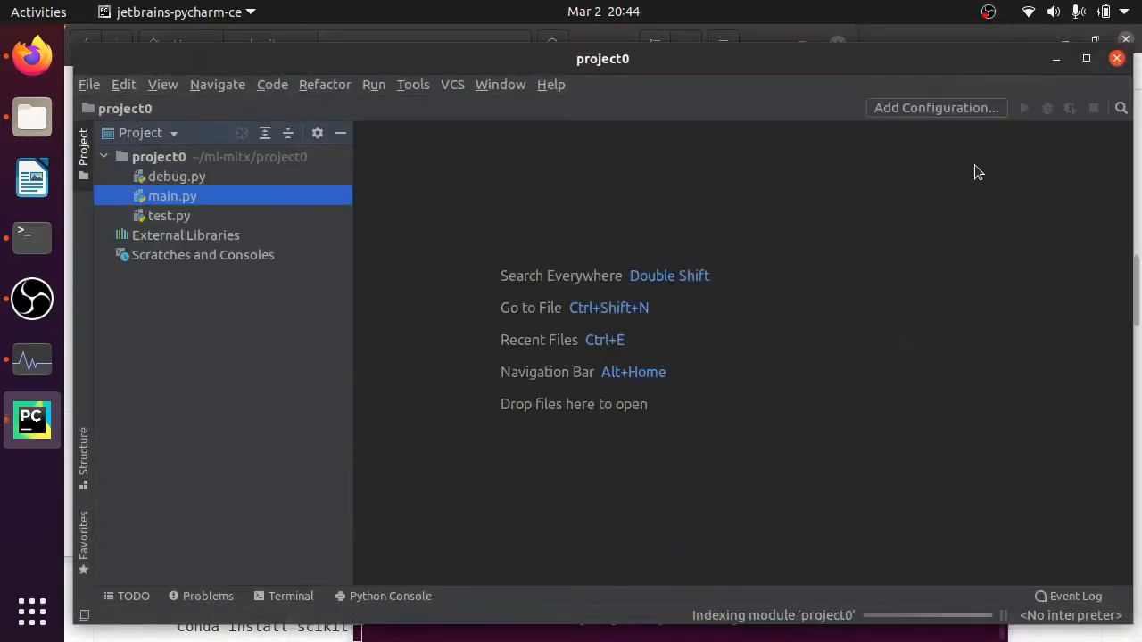
left_click(1087, 59)
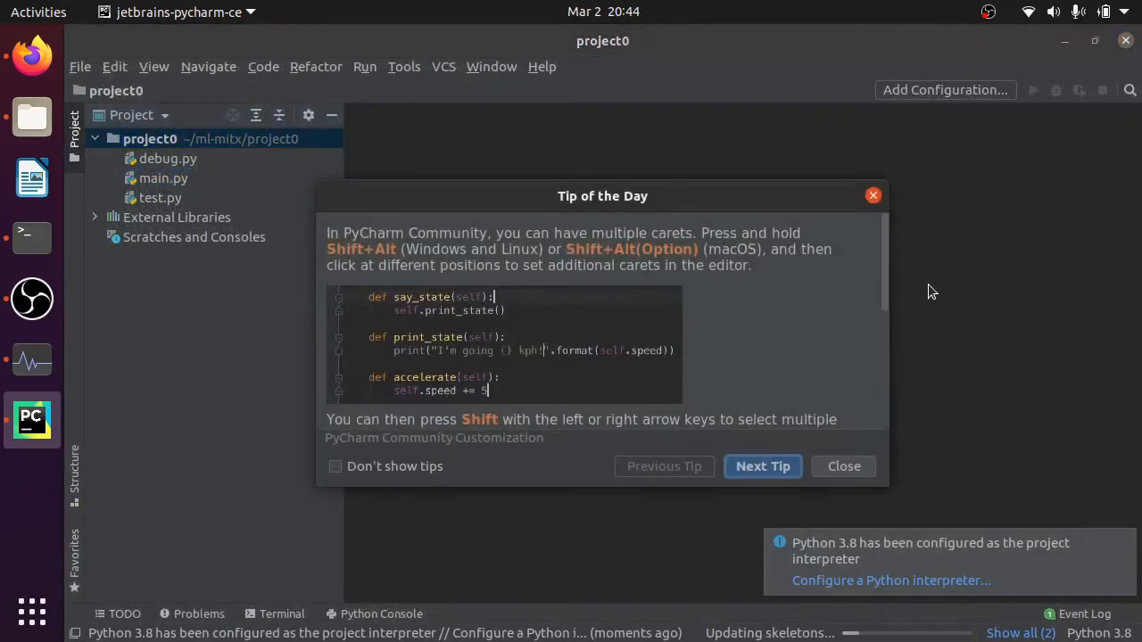
left_click(845, 466)
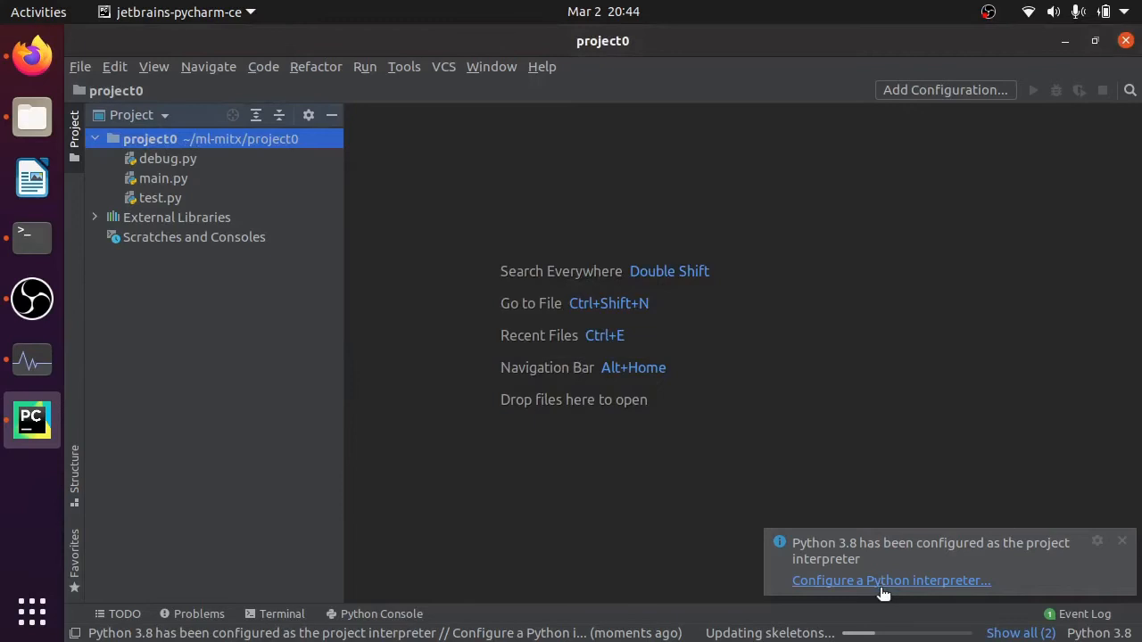
- Open project0's Python Interpreter settings and bring up the full list of configured interpreters
left_click(881, 584)
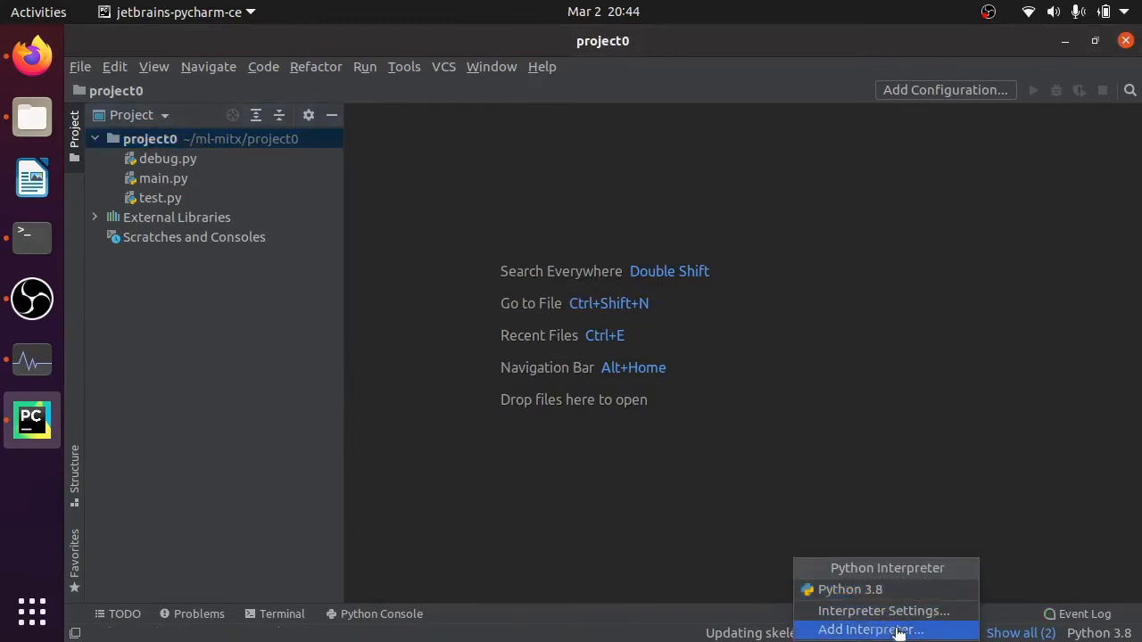
left_click(904, 613)
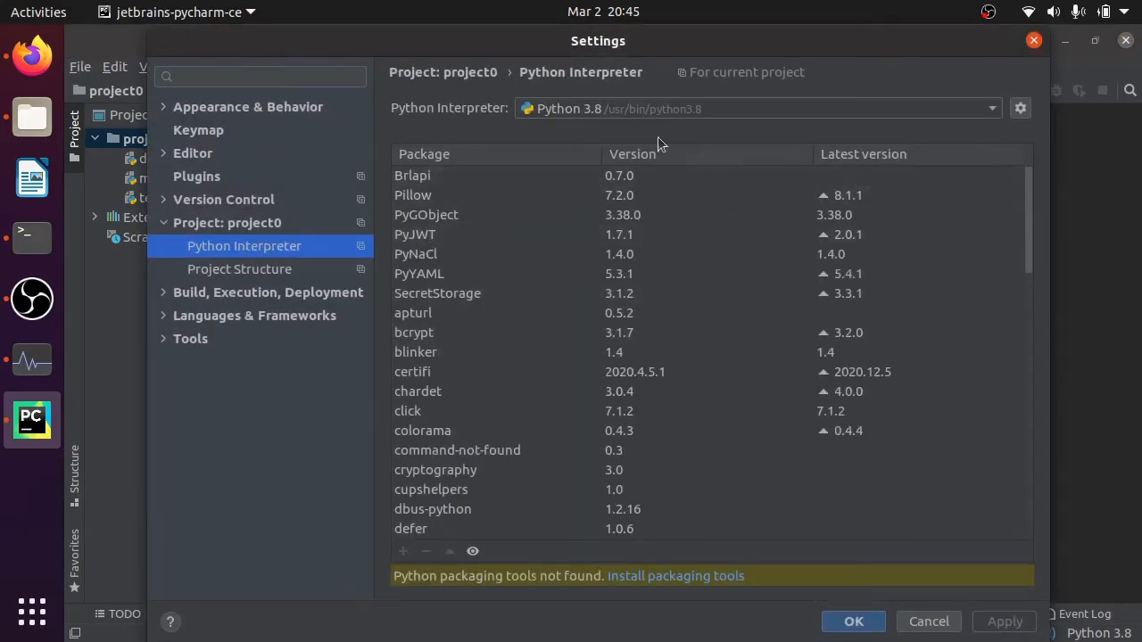
left_click(725, 107)
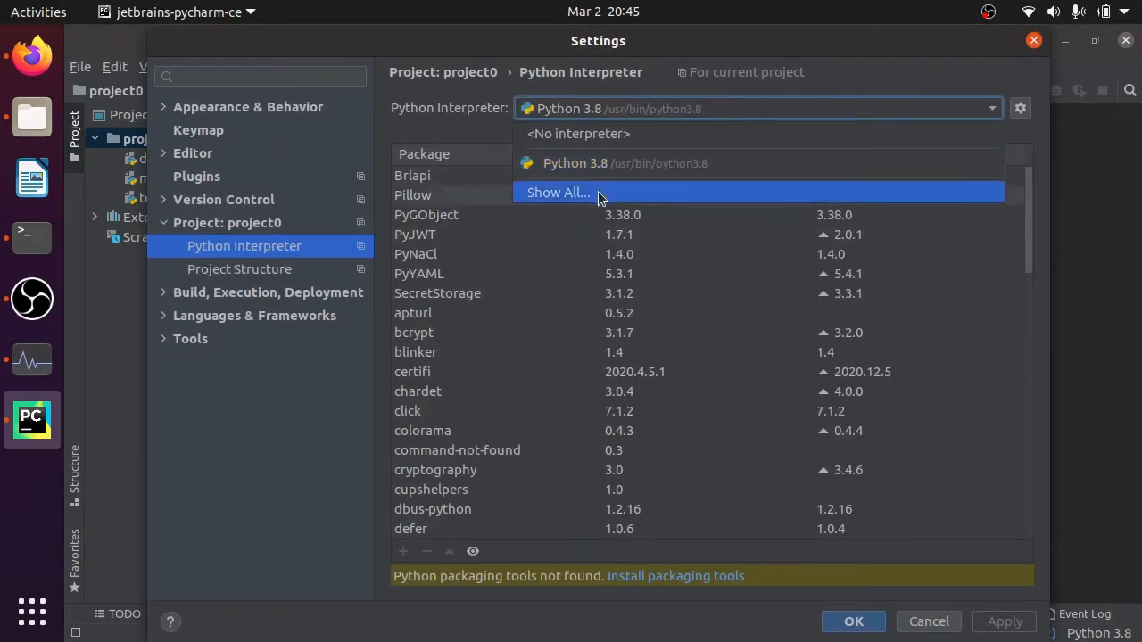
left_click(1019, 108)
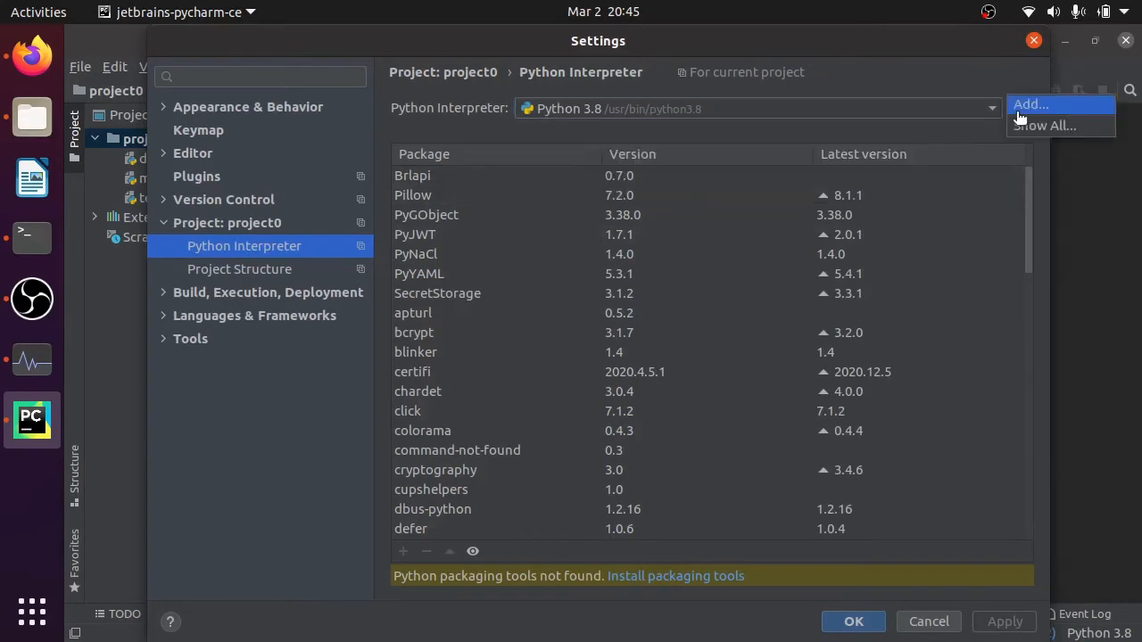
left_click(762, 112)
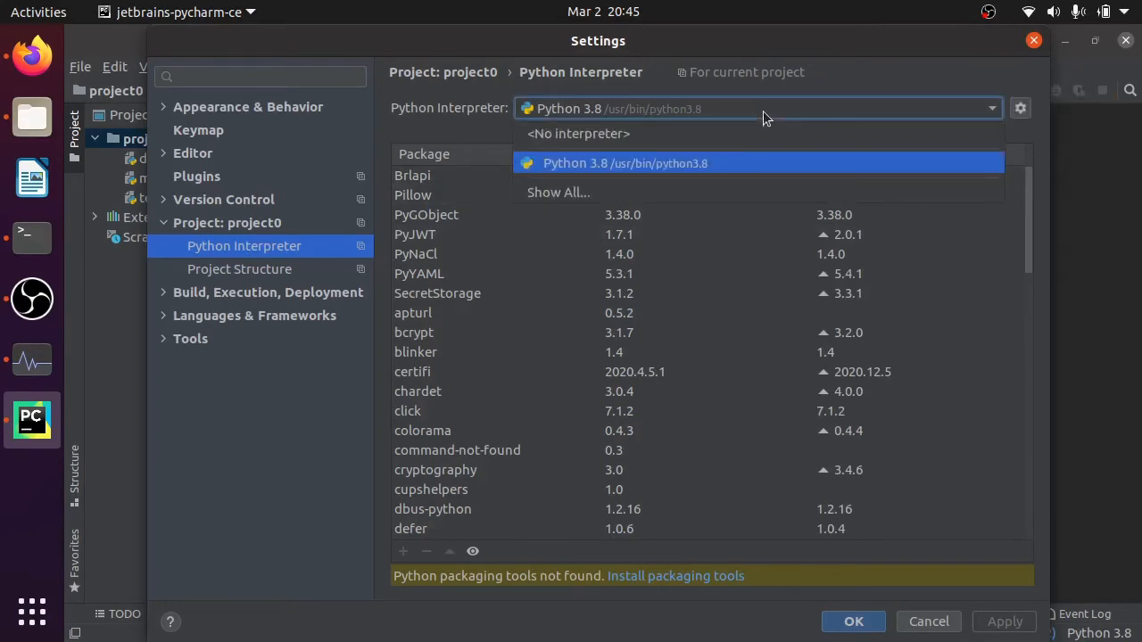
left_click(763, 110)
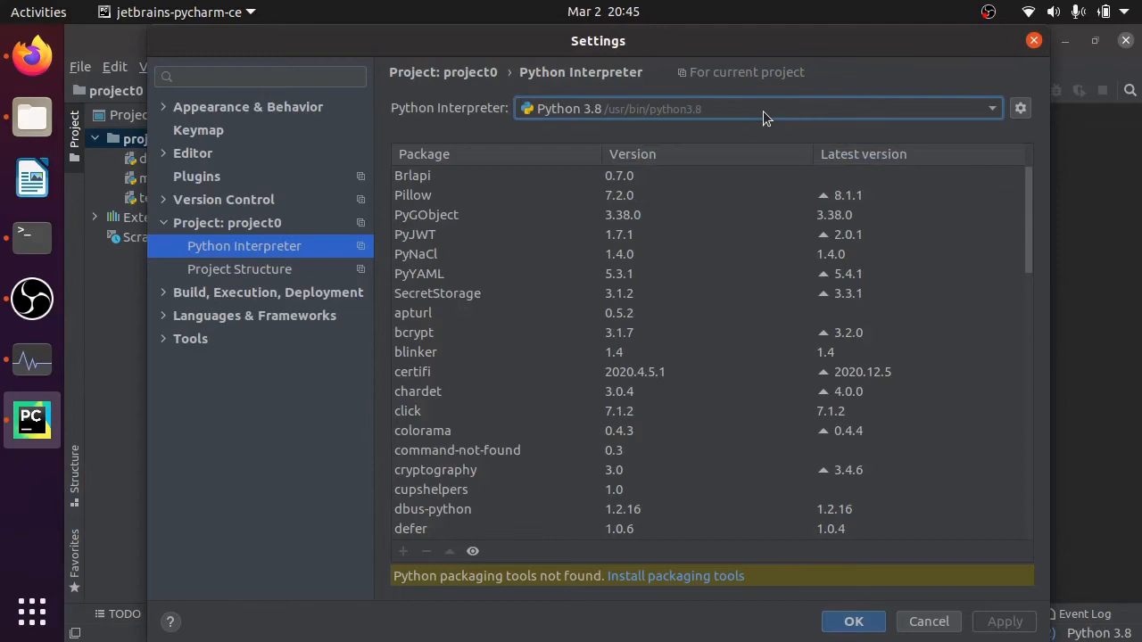
left_click(632, 113)
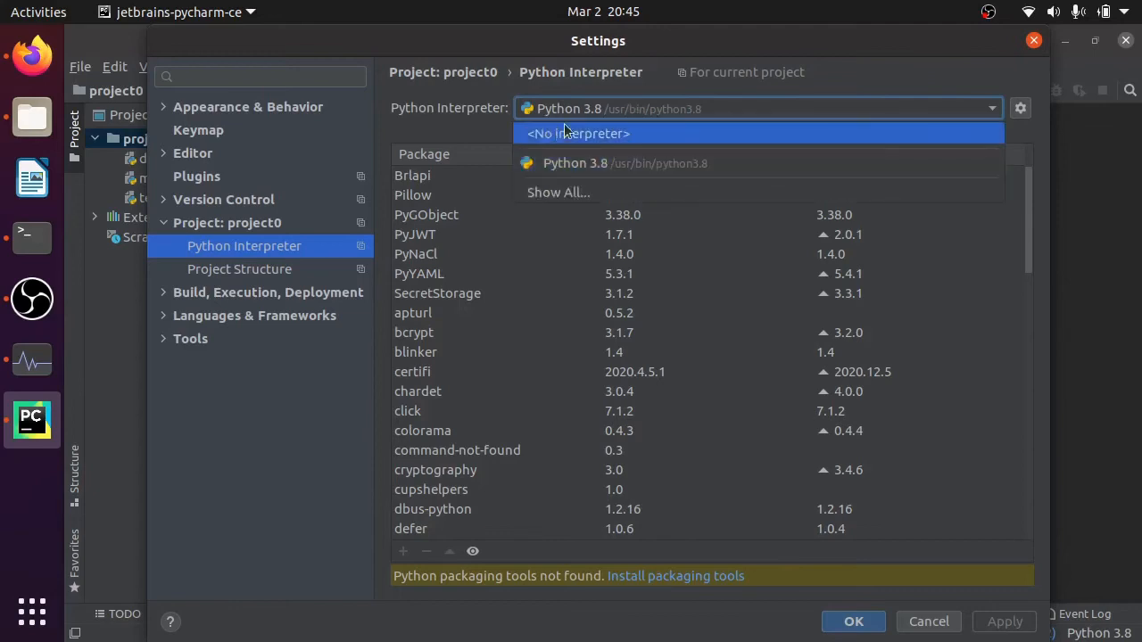
left_click(578, 192)
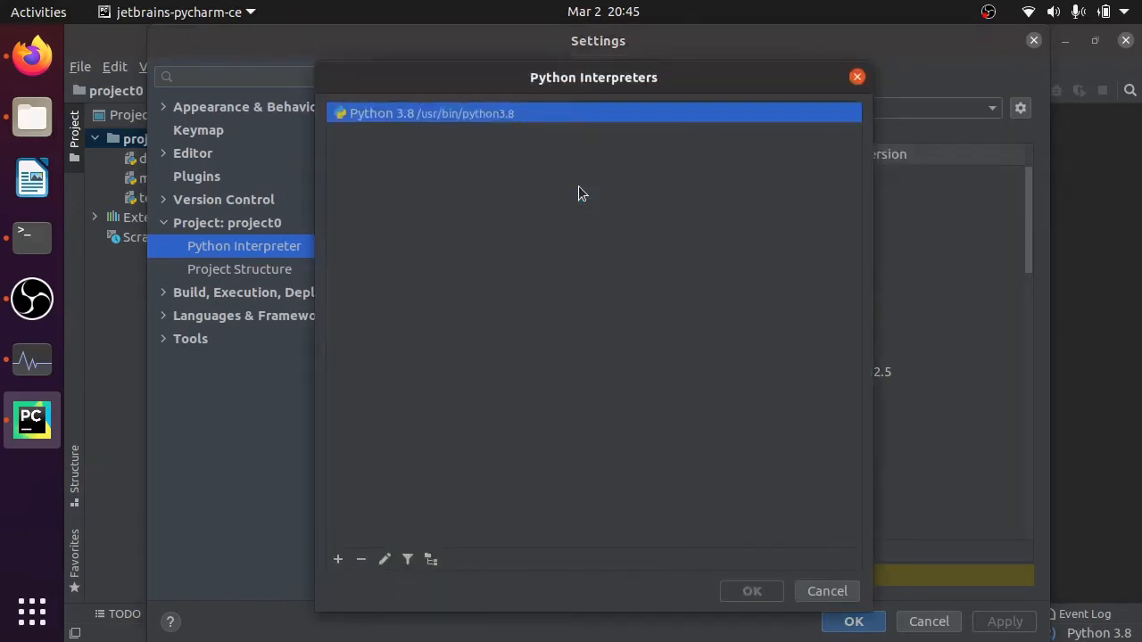
- Add the existing Conda environment ~/miniconda3/envs/6.86x/bin/python as an interpreter available to all projects, and save it as project0's interpreter
left_click(339, 557)
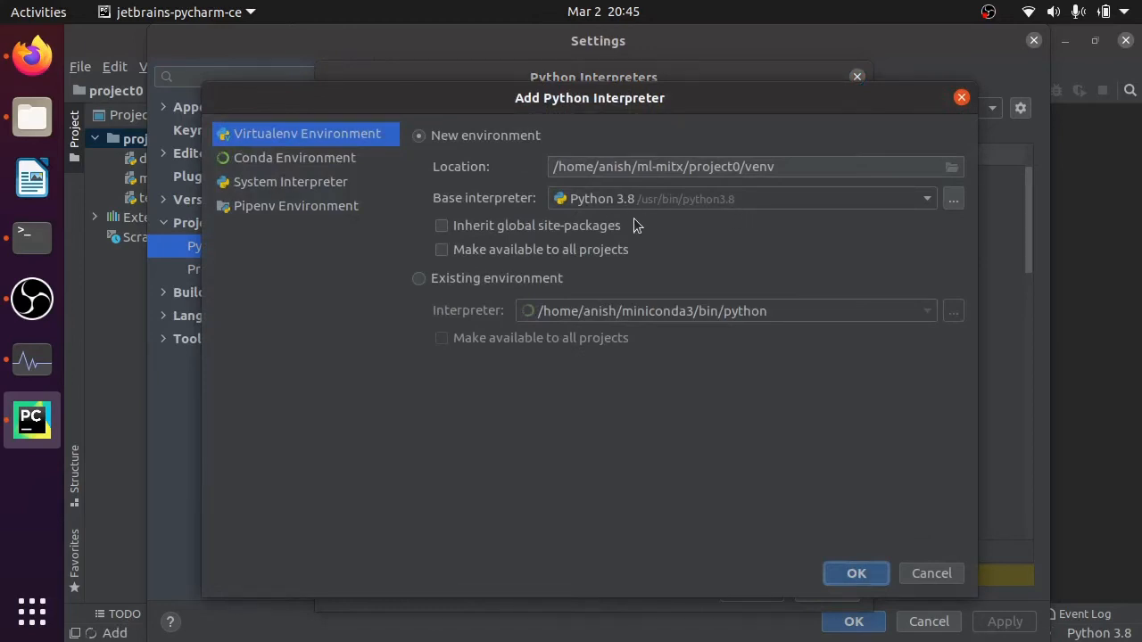
left_click(553, 278)
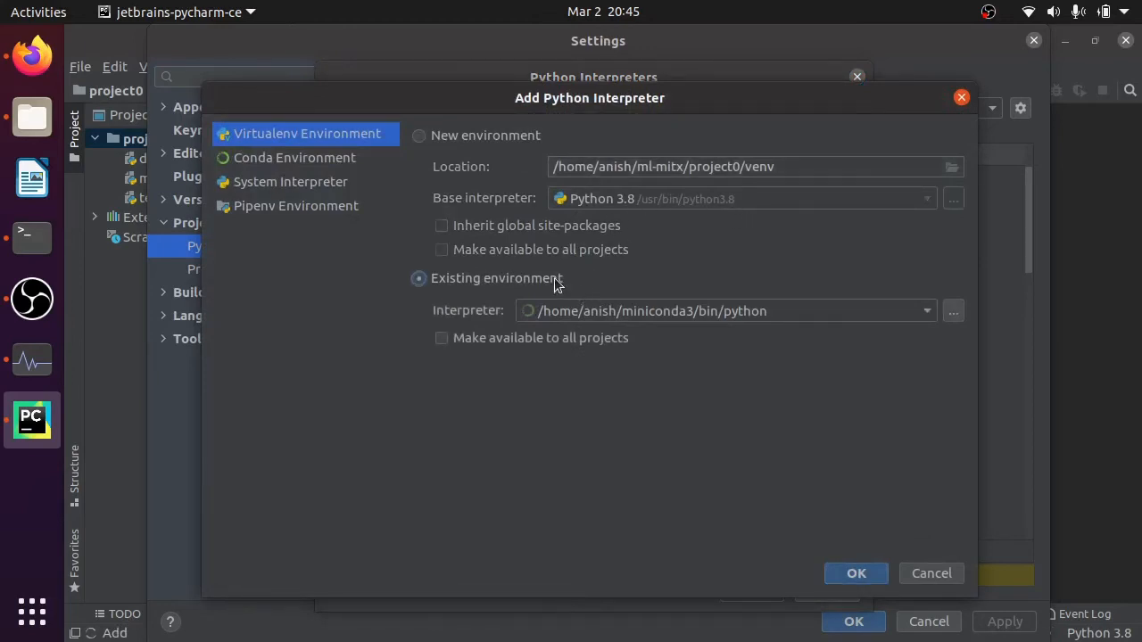
left_click(918, 311)
left_click(918, 310)
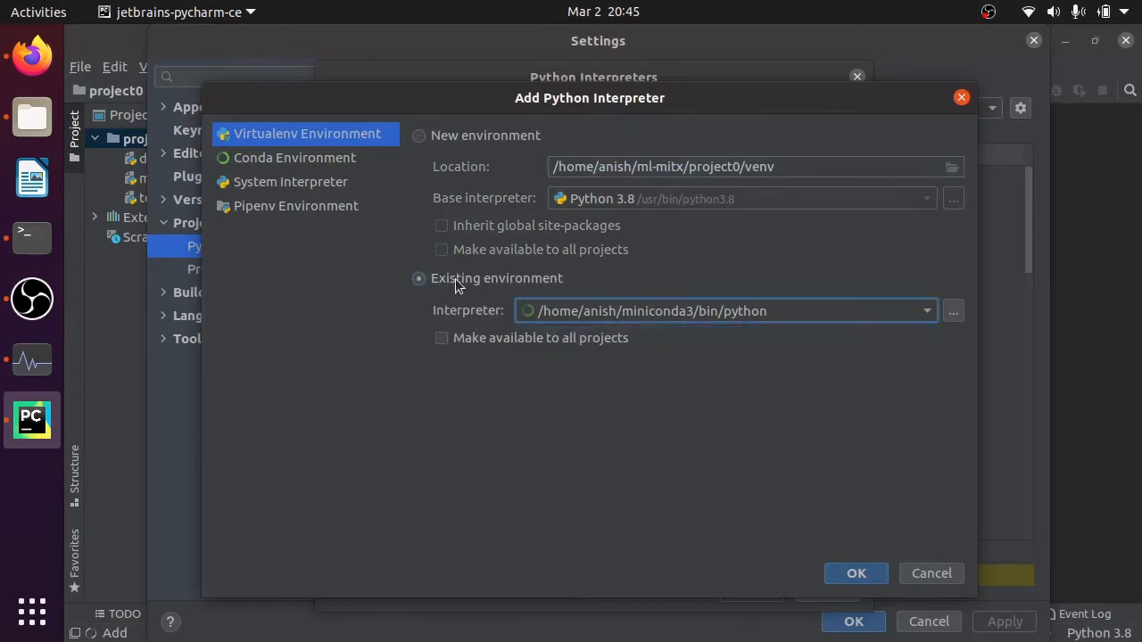
left_click(343, 161)
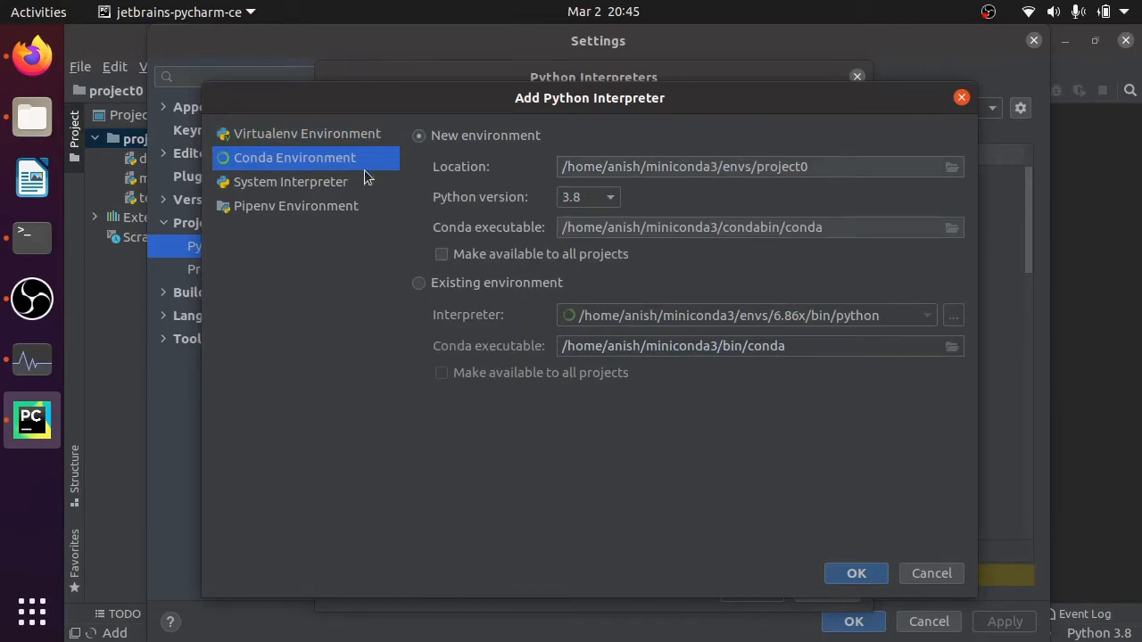
left_click(484, 286)
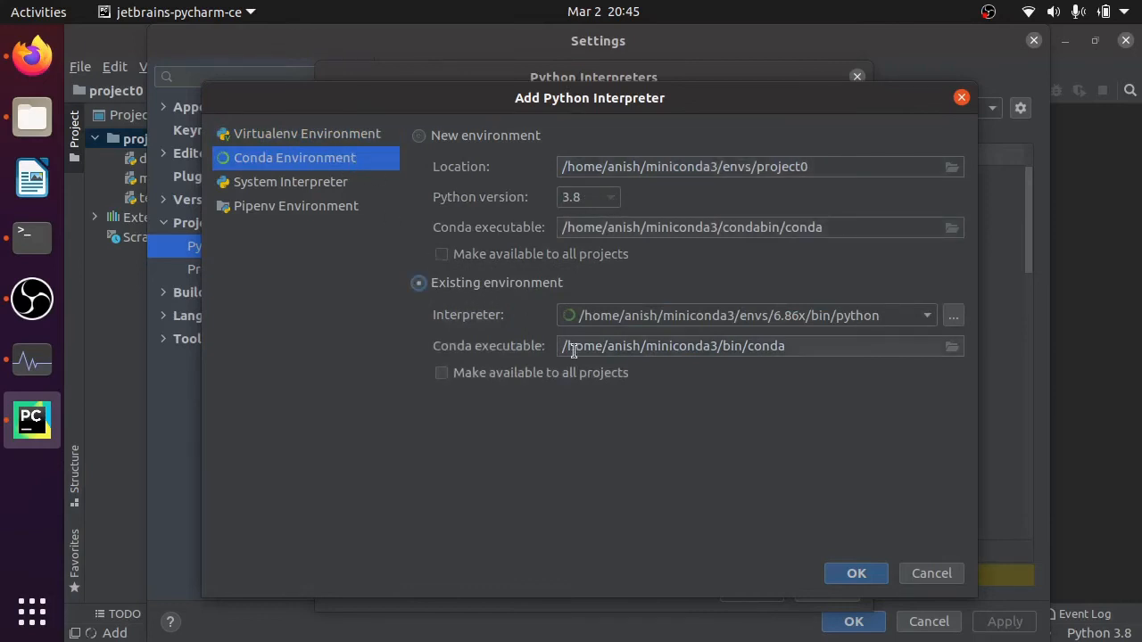
left_click(510, 375)
left_click(845, 576)
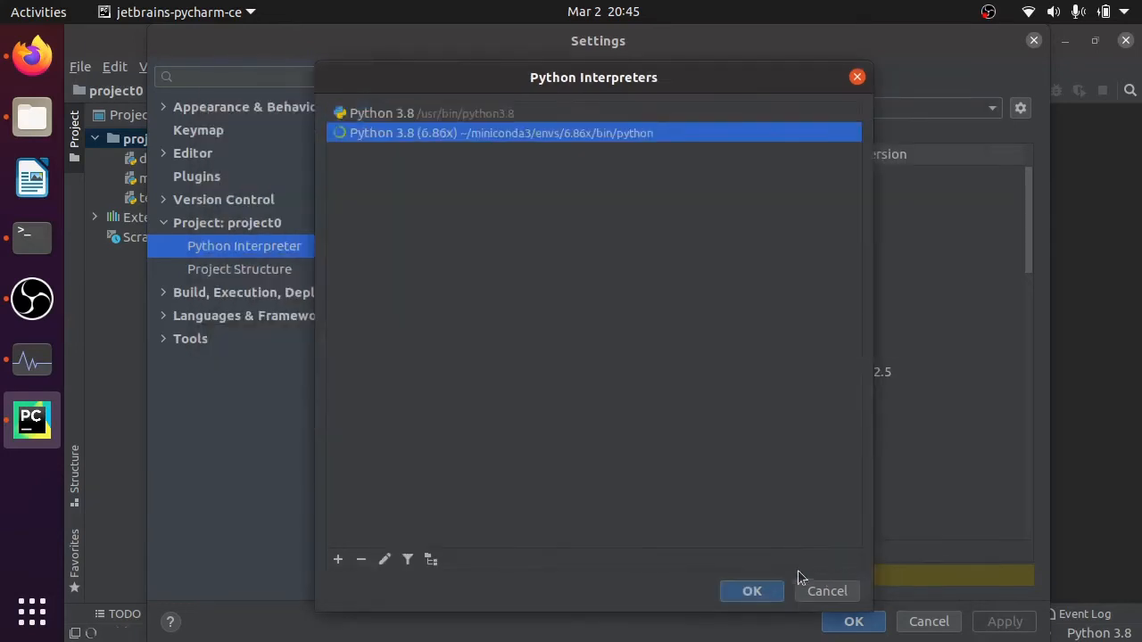
left_click(755, 584)
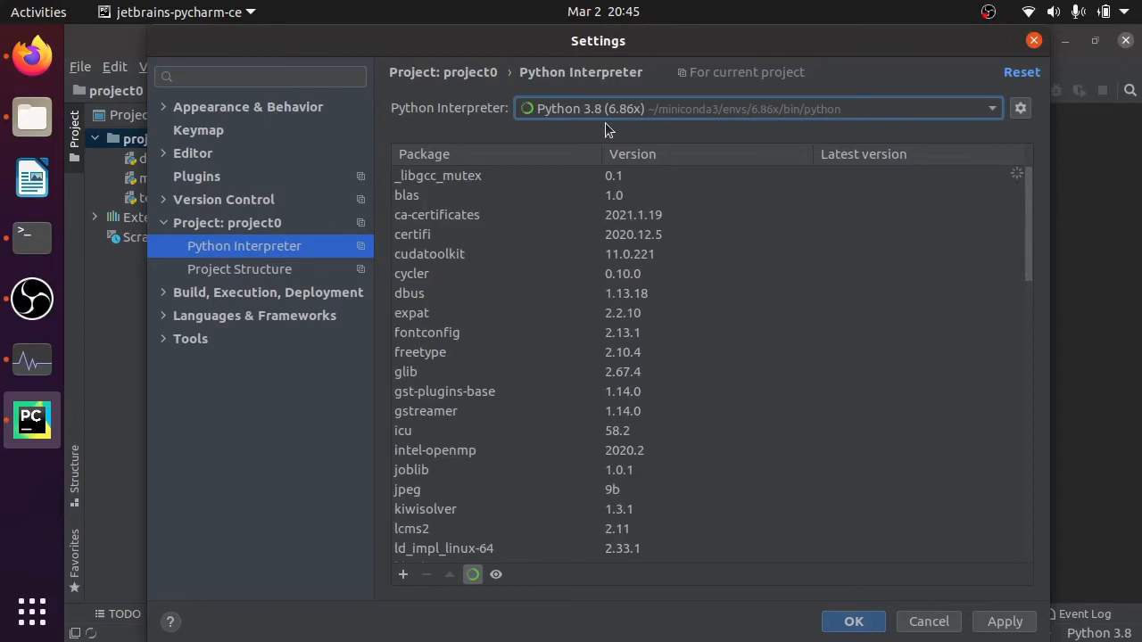
left_click(852, 621)
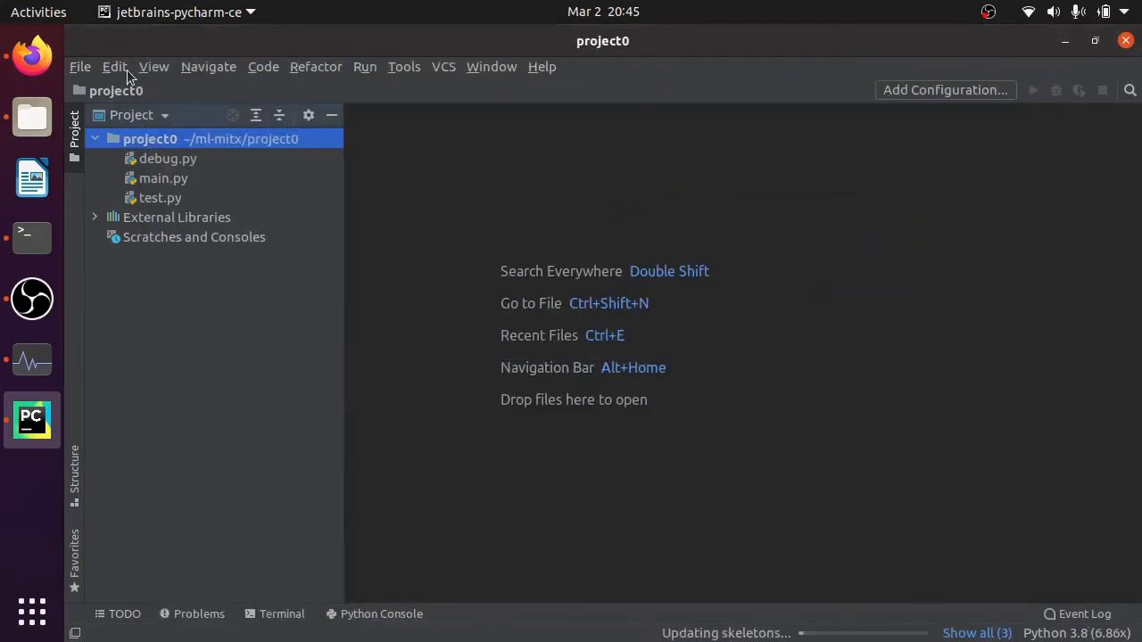
- Remove the system Python 3.8 interpreter (/usr/bin/python3.8) from the project's interpreter list and save the settings
left_click(79, 67)
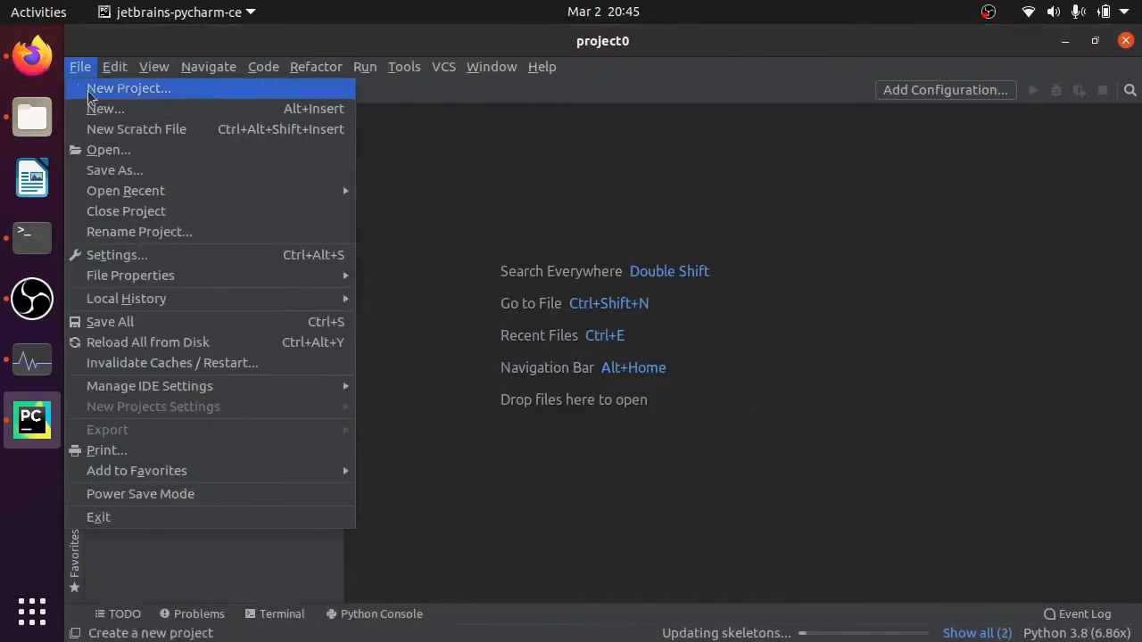
left_click(112, 257)
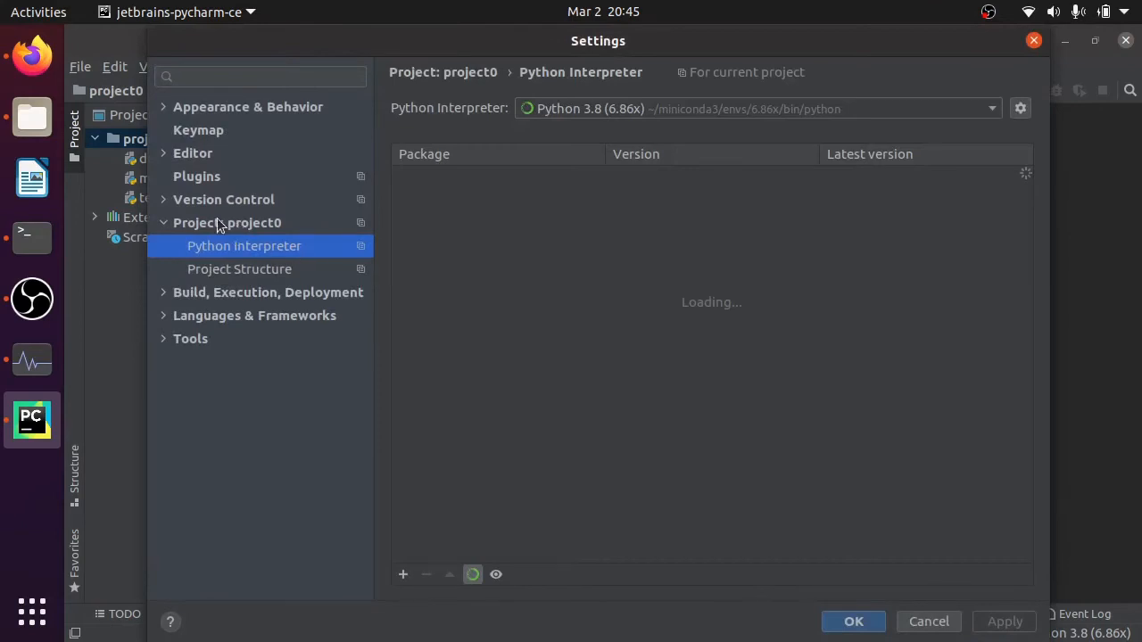
left_click(845, 109)
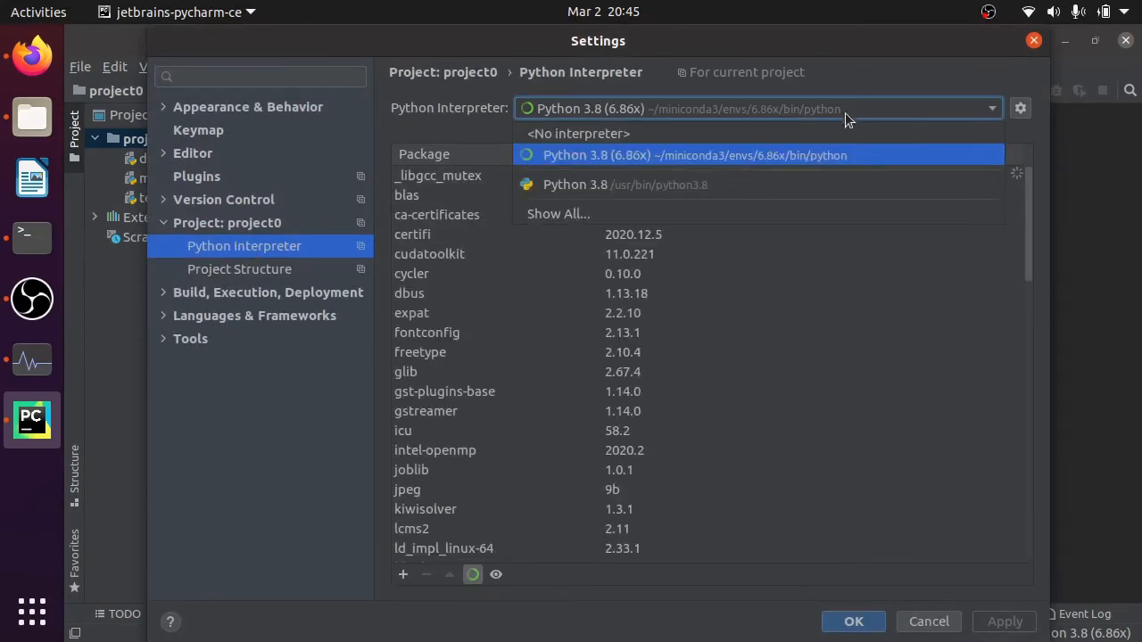
left_click(815, 215)
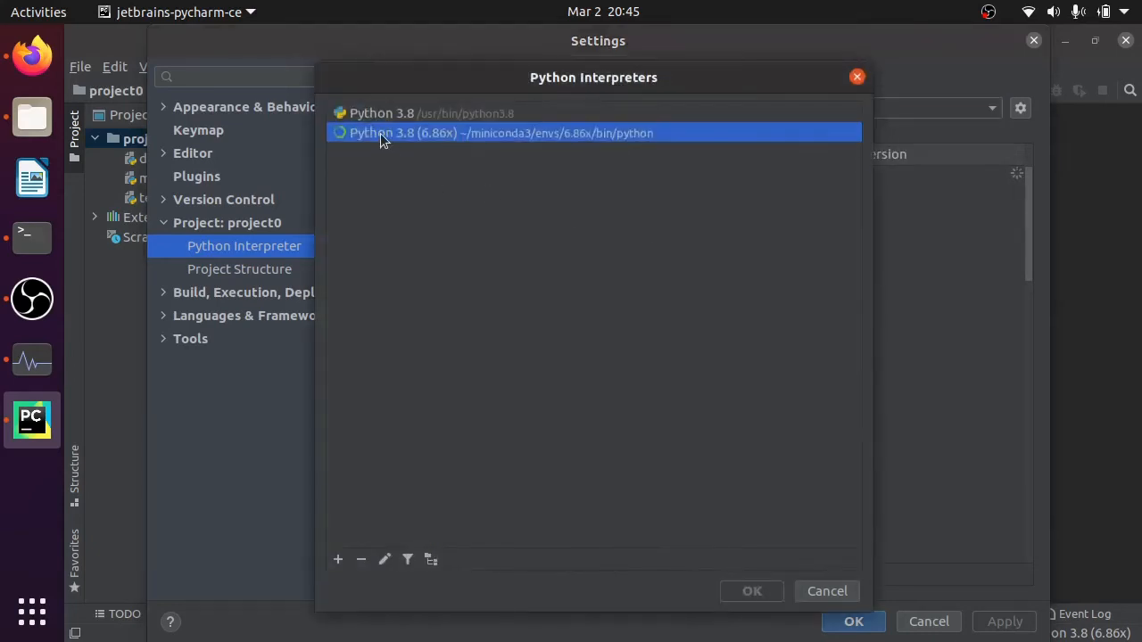
left_click(456, 114)
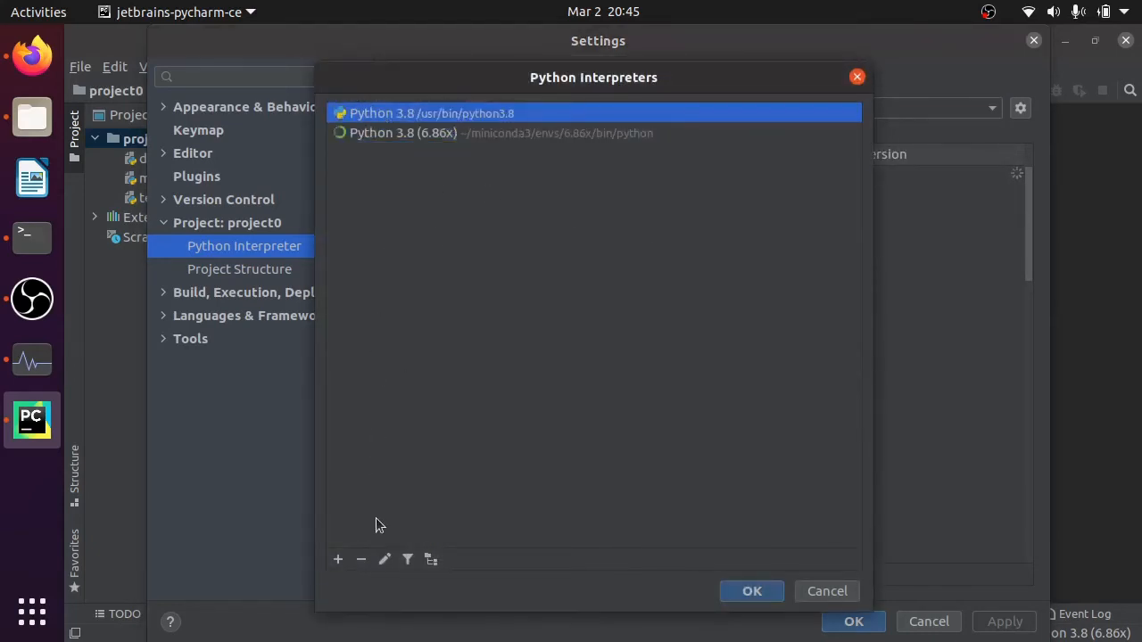
left_click(361, 559)
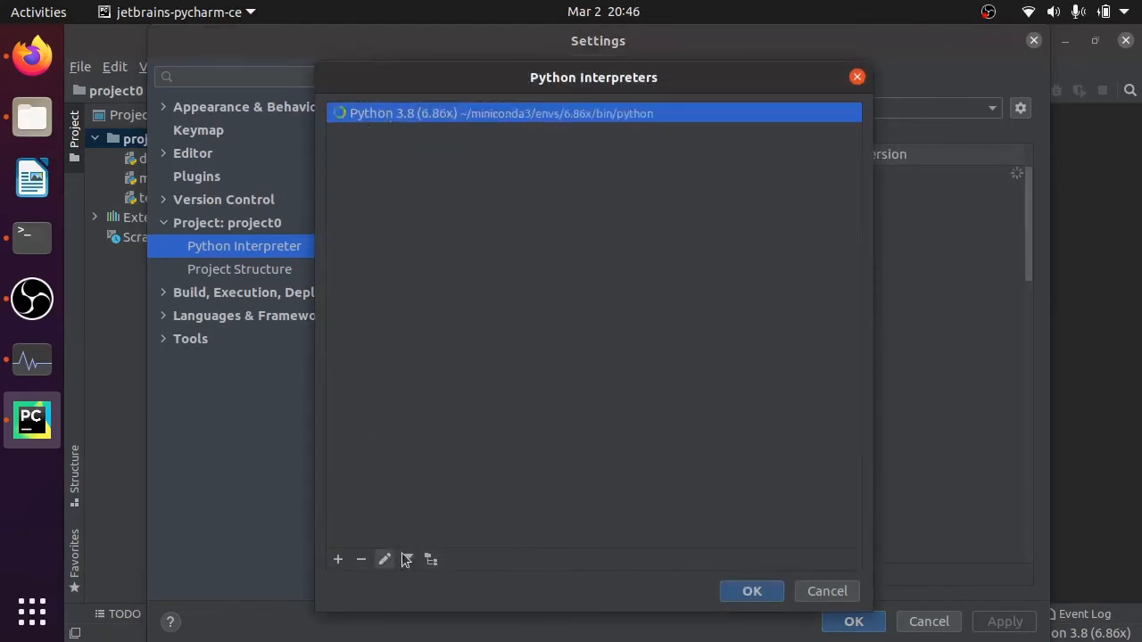
left_click(752, 592)
left_click(870, 622)
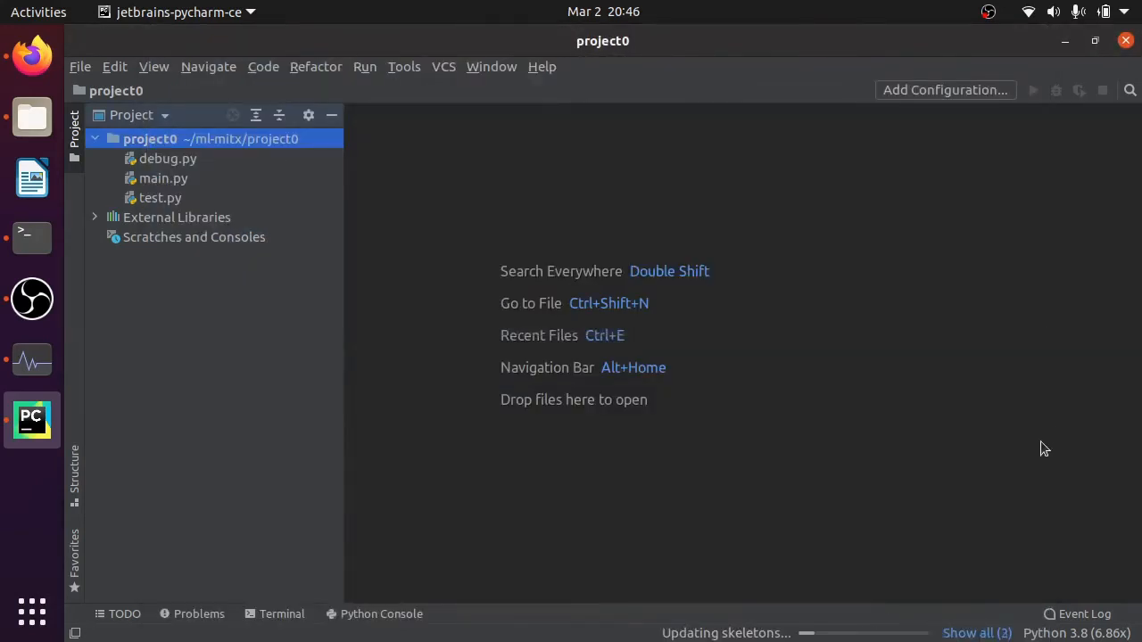
- Check the running background tasks and hide their list again
left_click(825, 634)
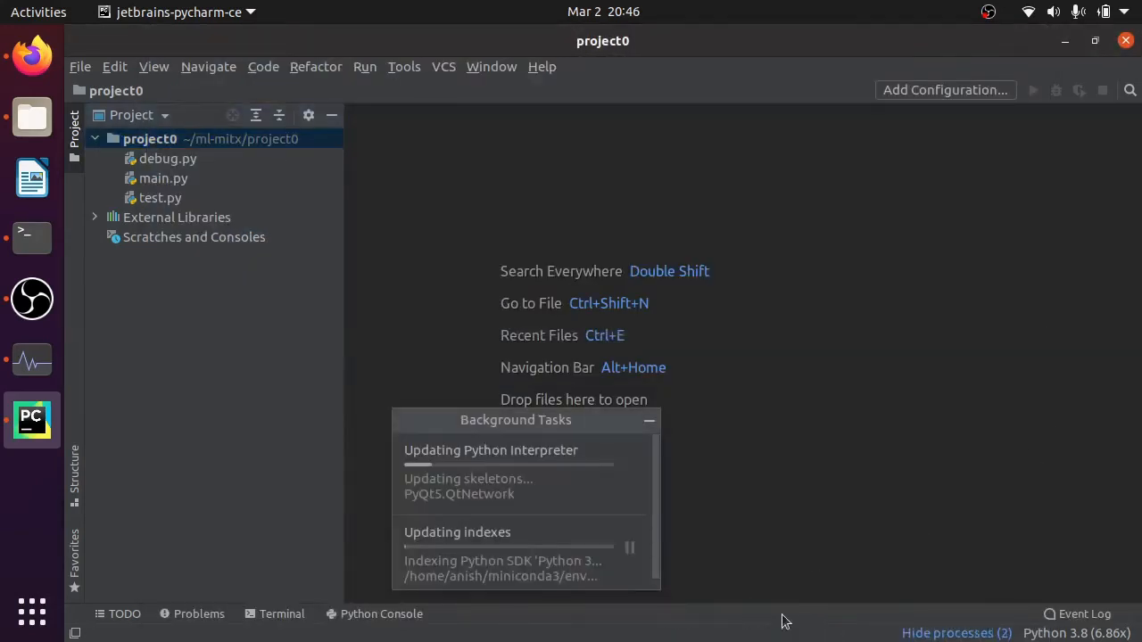
left_click(649, 425)
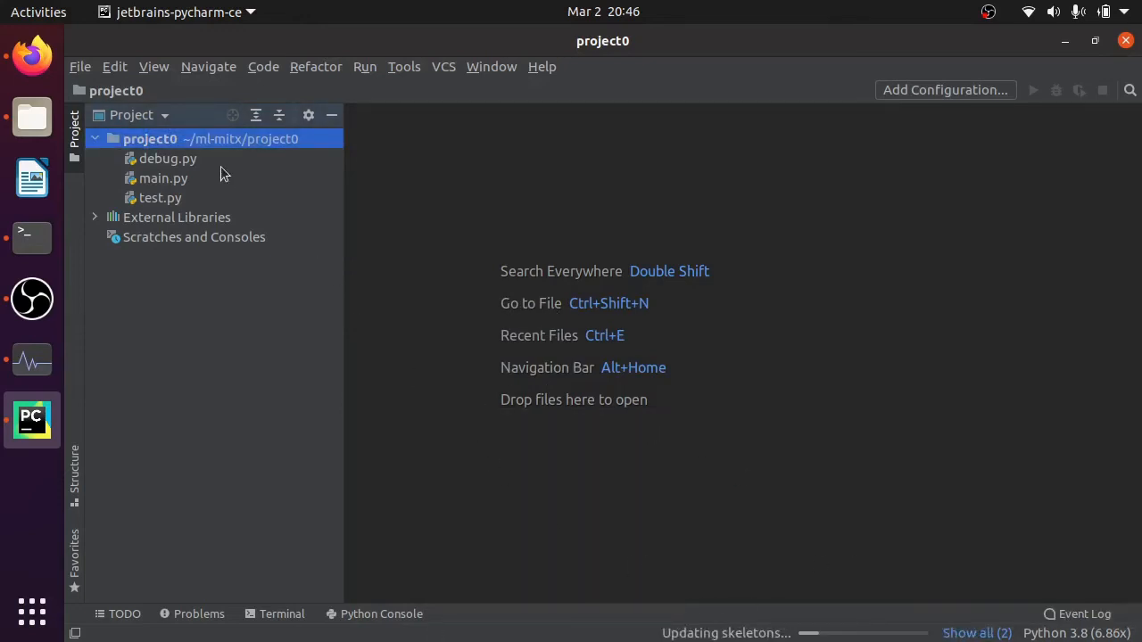
- Open test.py and main.py from project0 and read through the code of both files
left_click(162, 200)
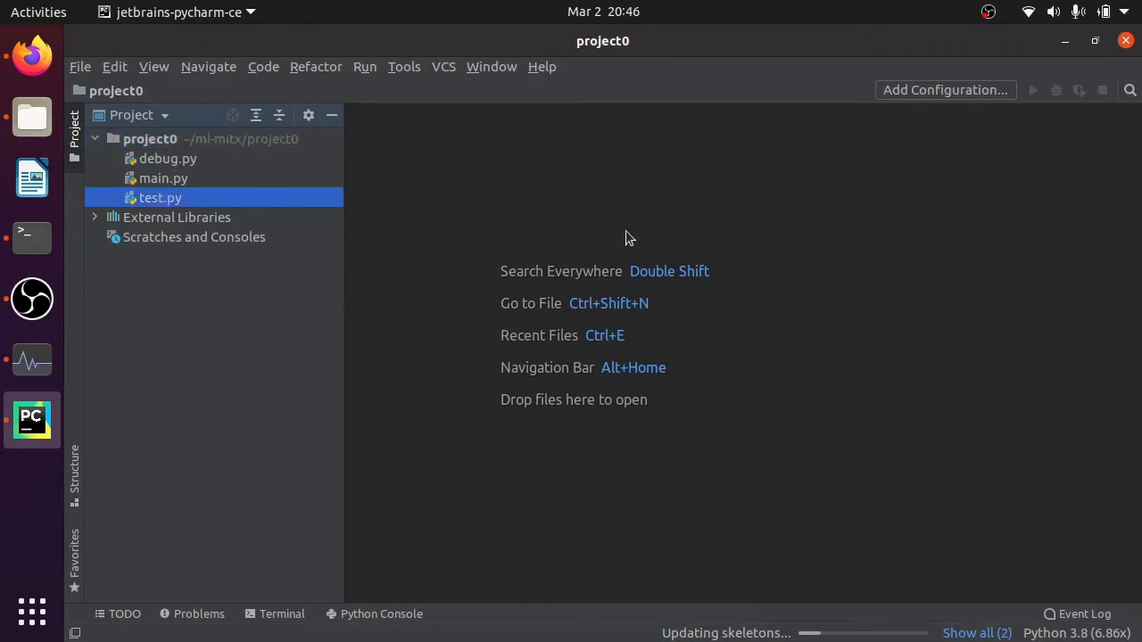
double_click(163, 180)
scroll(660, 370, "down", 3)
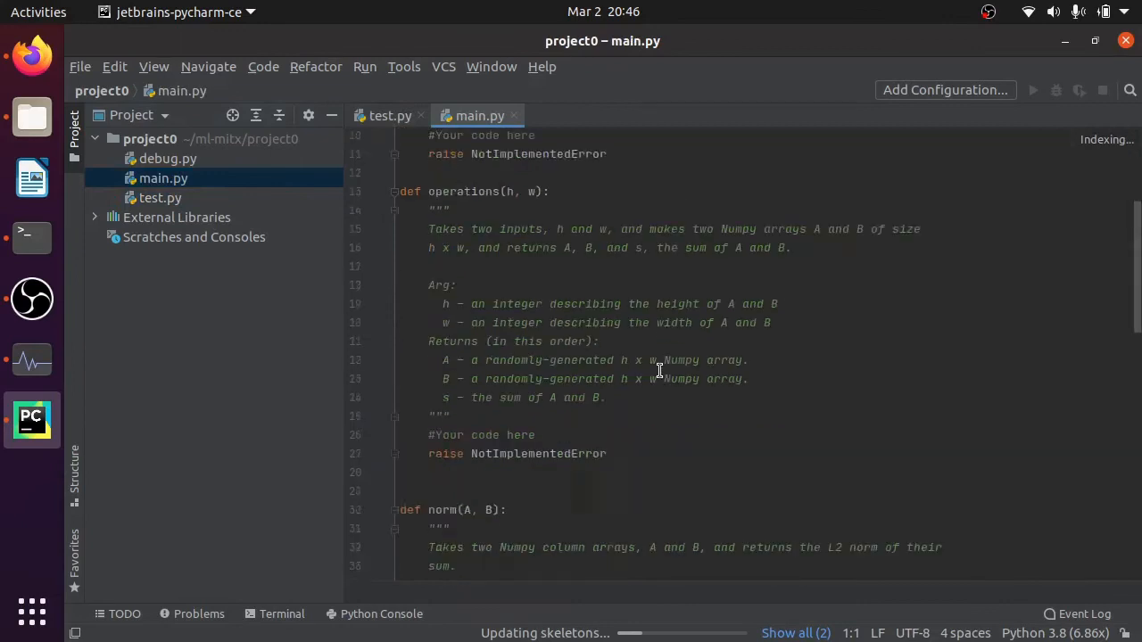
scroll(659, 370, "down", 13)
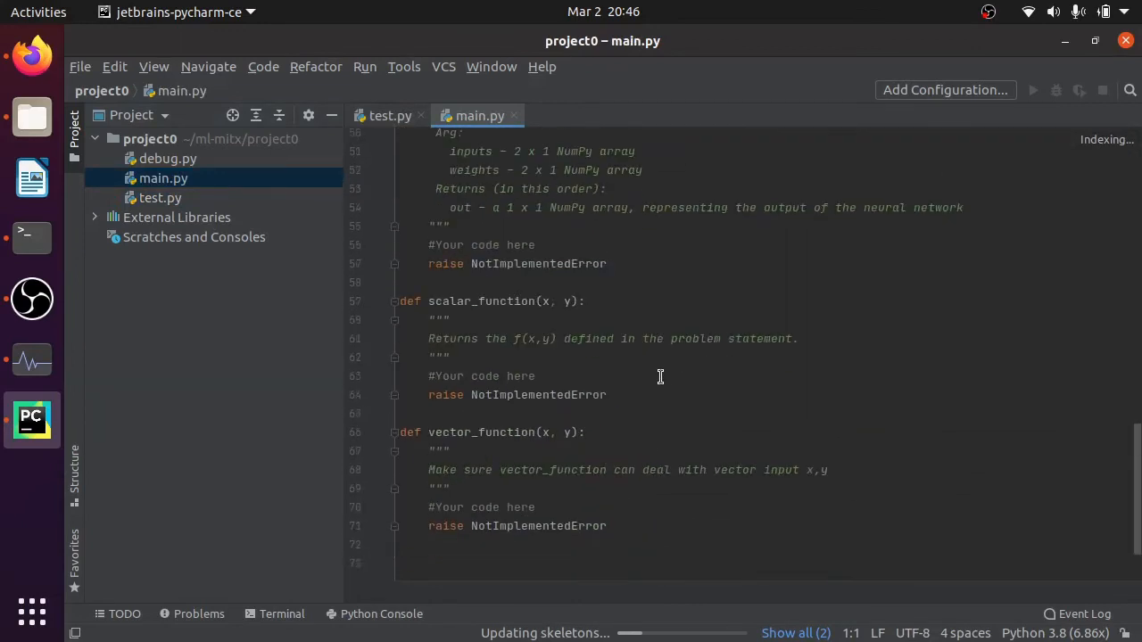
scroll(660, 376, "down", 2)
scroll(660, 376, "up", 18)
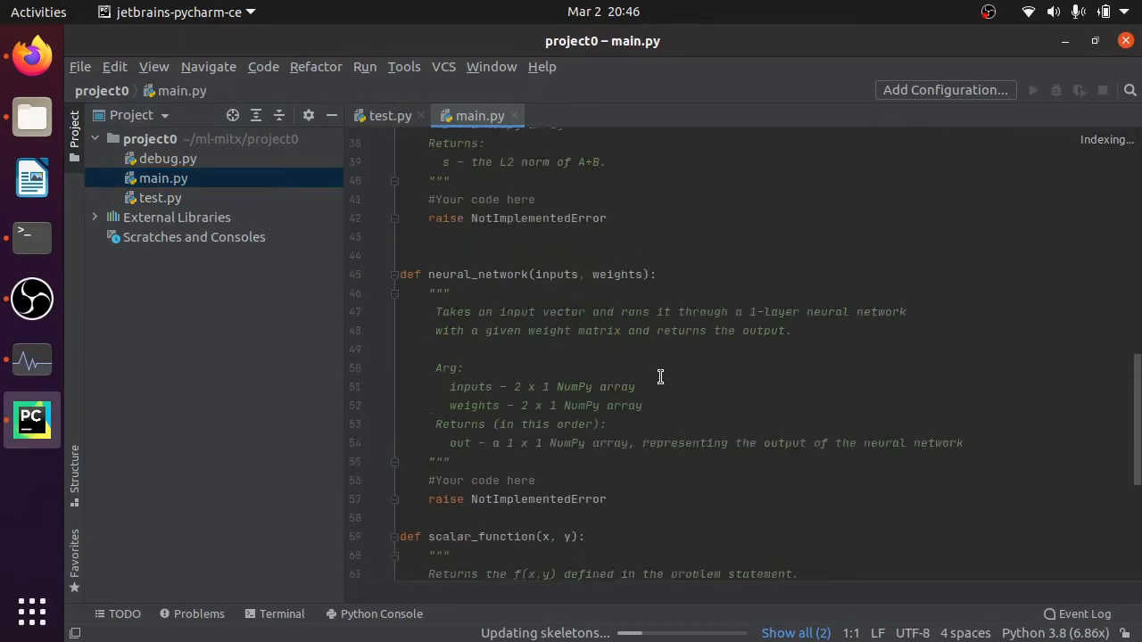
left_click(383, 123)
scroll(638, 570, "down", 18)
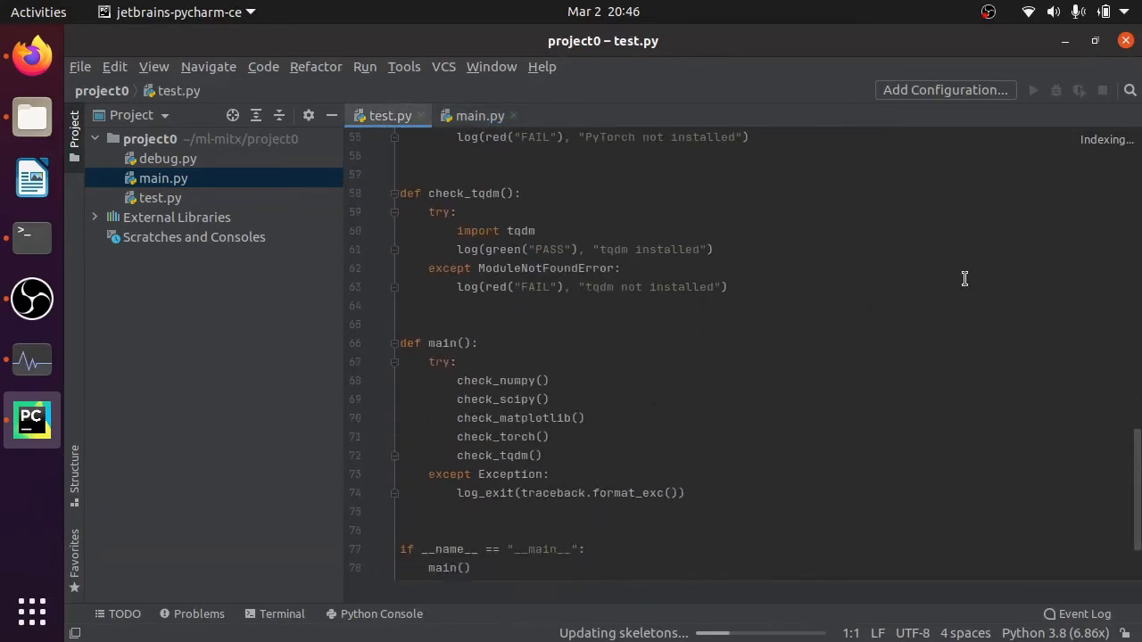
- Run test.py from the project tree and review its package-check output alongside the check functions in the code
left_click(164, 200)
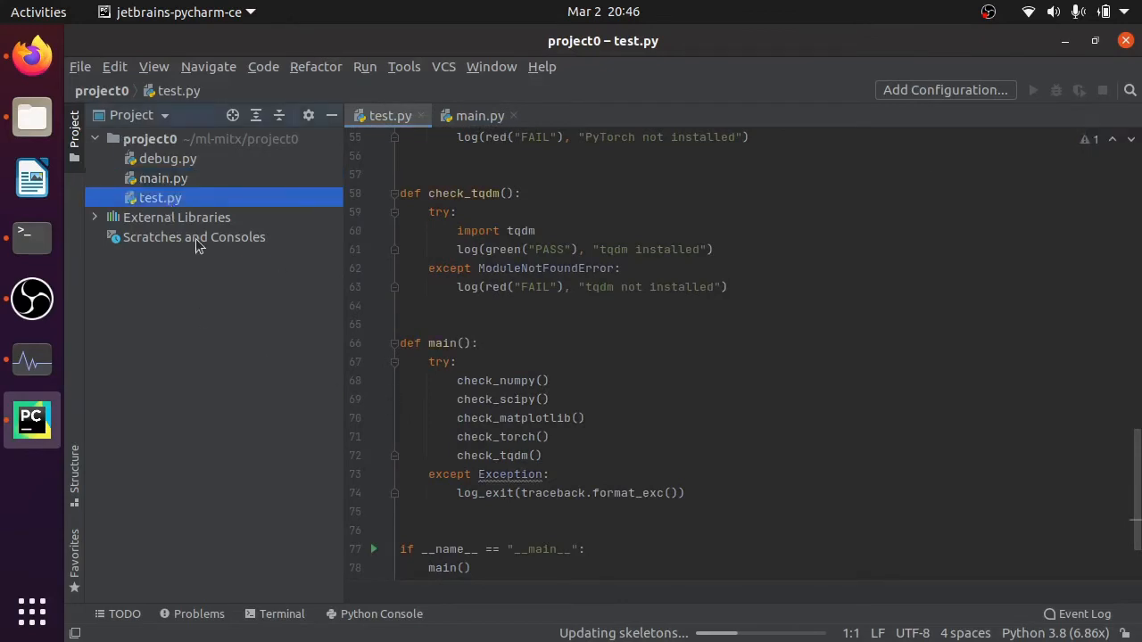
right_click(169, 202)
left_click(299, 434)
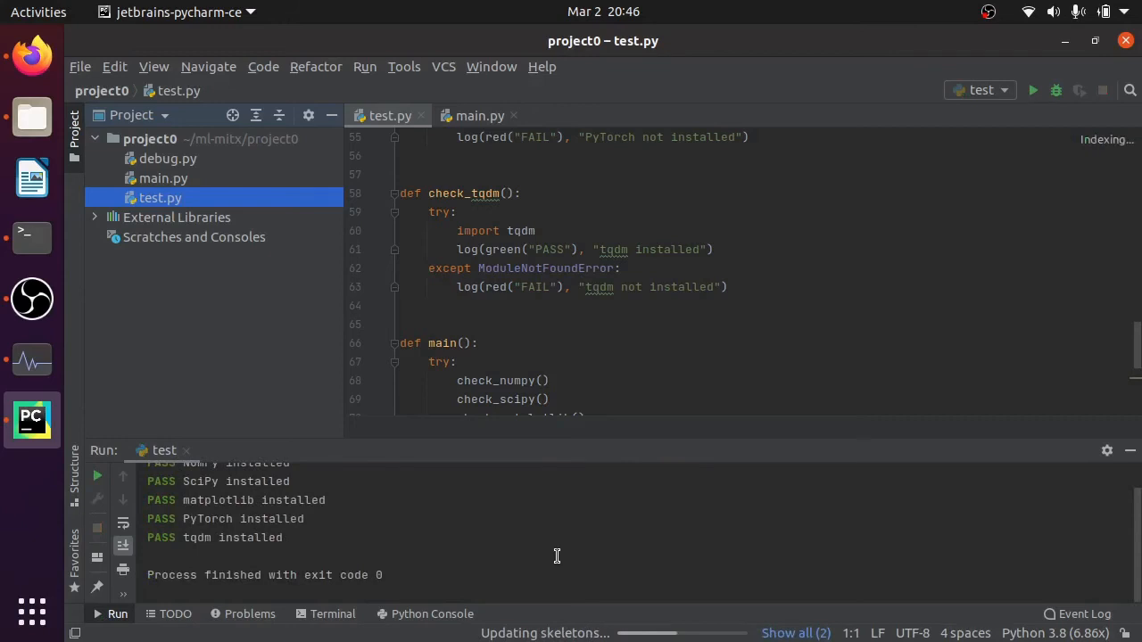
scroll(556, 554, "up", 2)
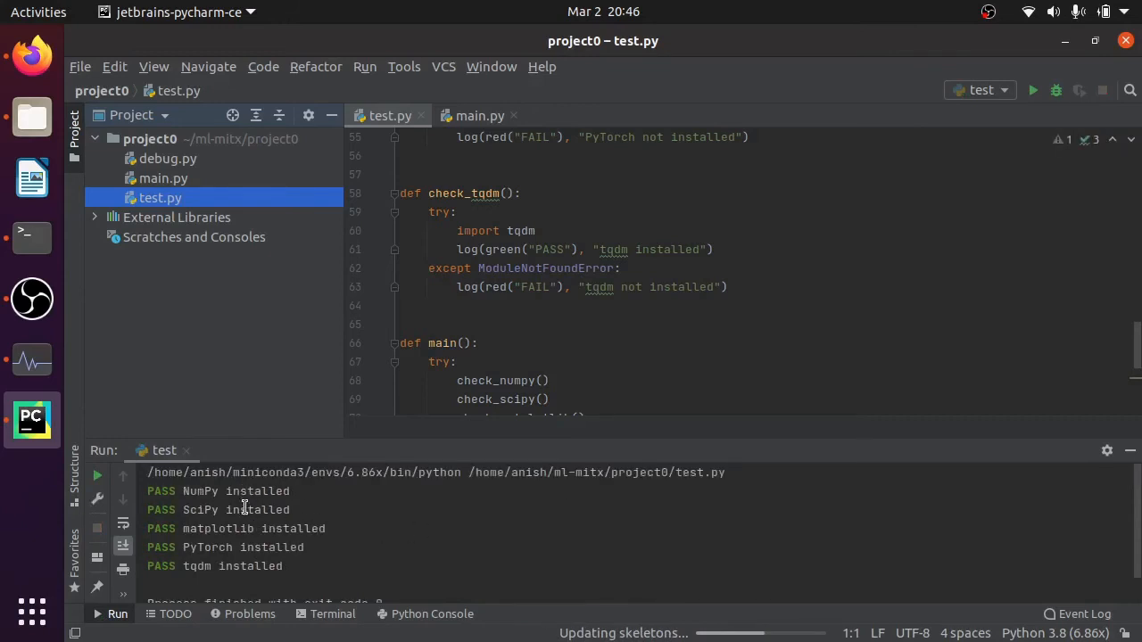
scroll(243, 527, "down", 1)
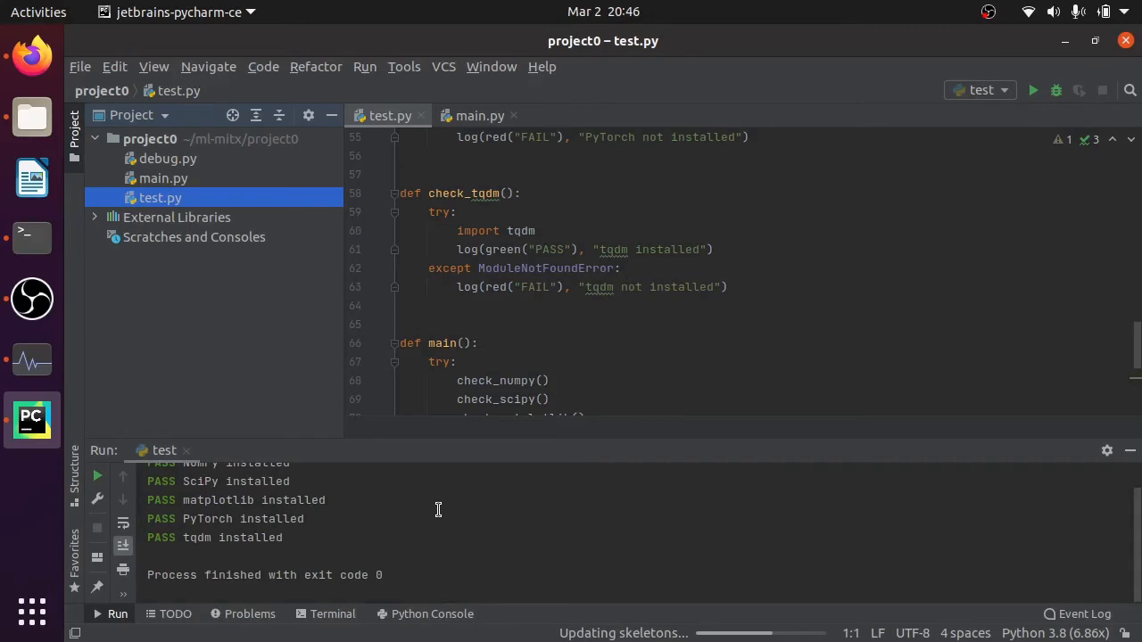
scroll(555, 294, "up", 15)
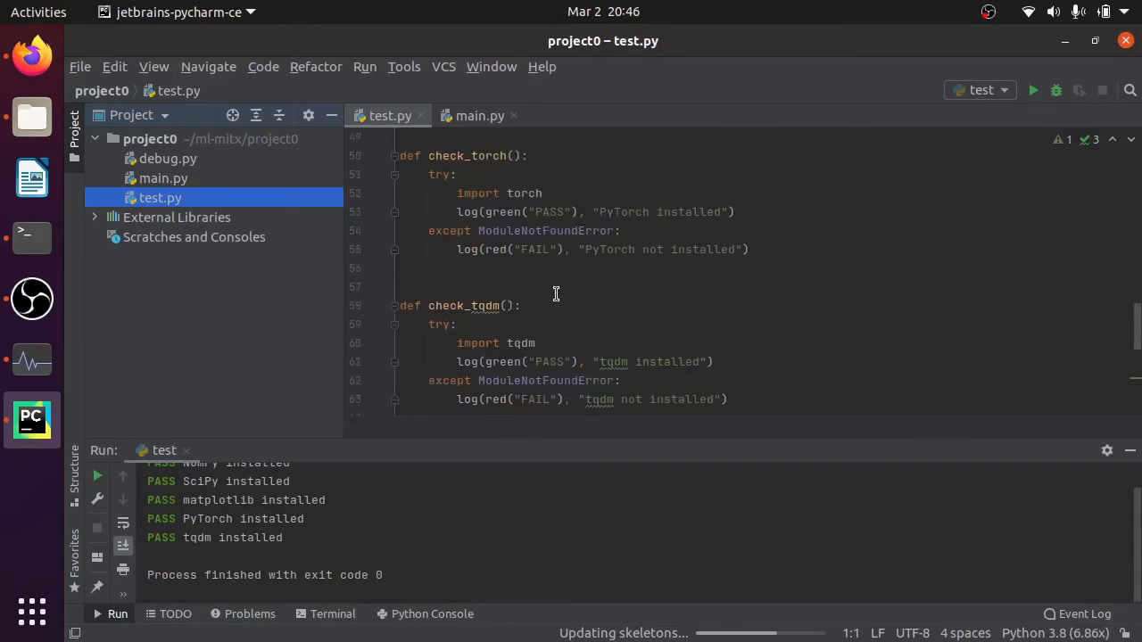
- Compare the package-check output with the colour and check functions in test.py
scroll(559, 296, "up", 4)
scroll(328, 528, "up", 1)
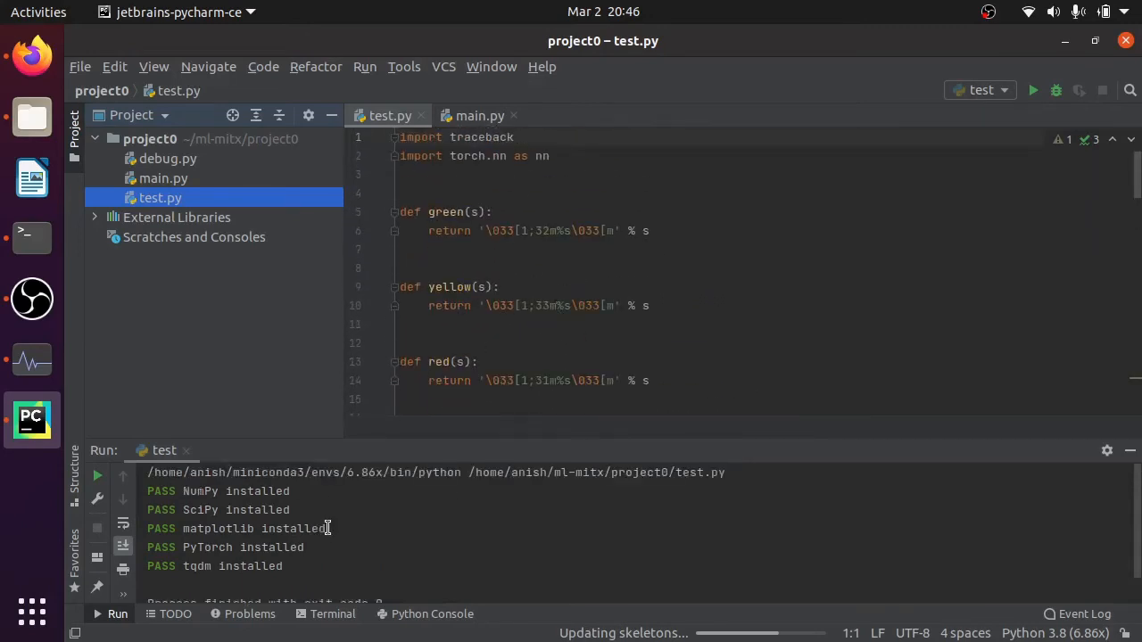
left_click_drag(294, 569, 147, 492)
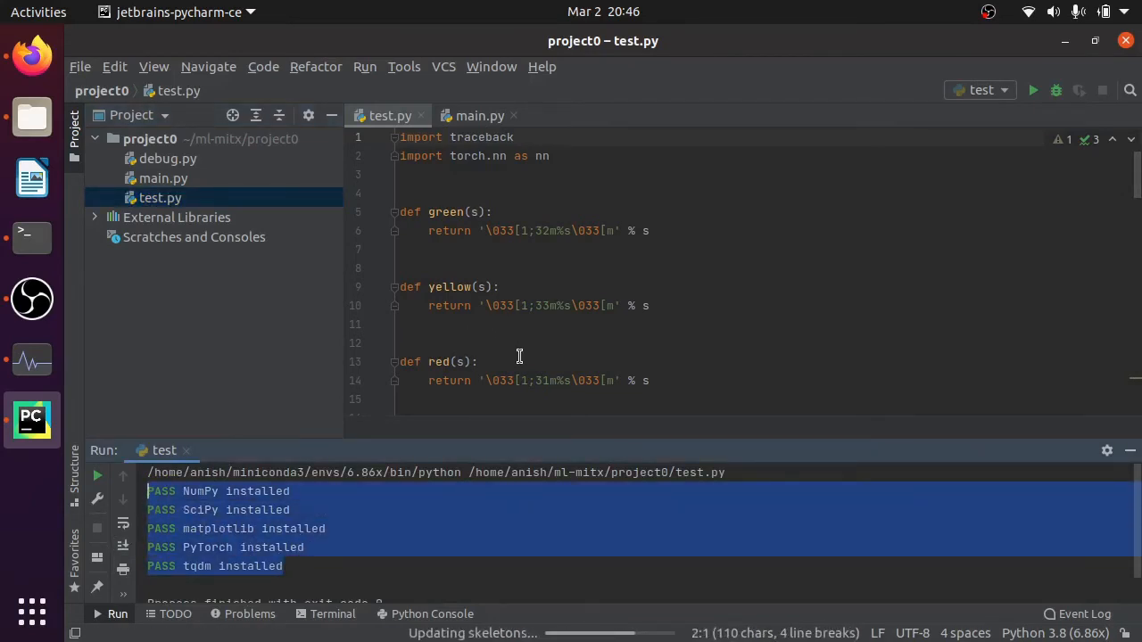
scroll(522, 304, "down", 20)
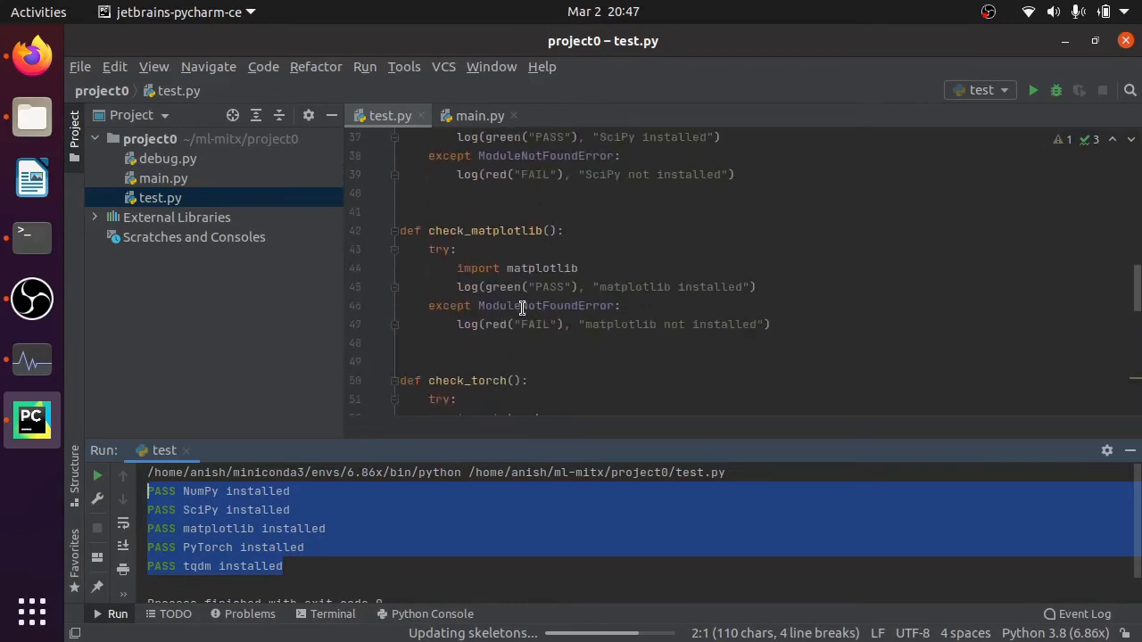
- Close test.py and read through the function stubs in main.py
middle_click(386, 113)
scroll(530, 365, "down", 10)
scroll(529, 365, "down", 10)
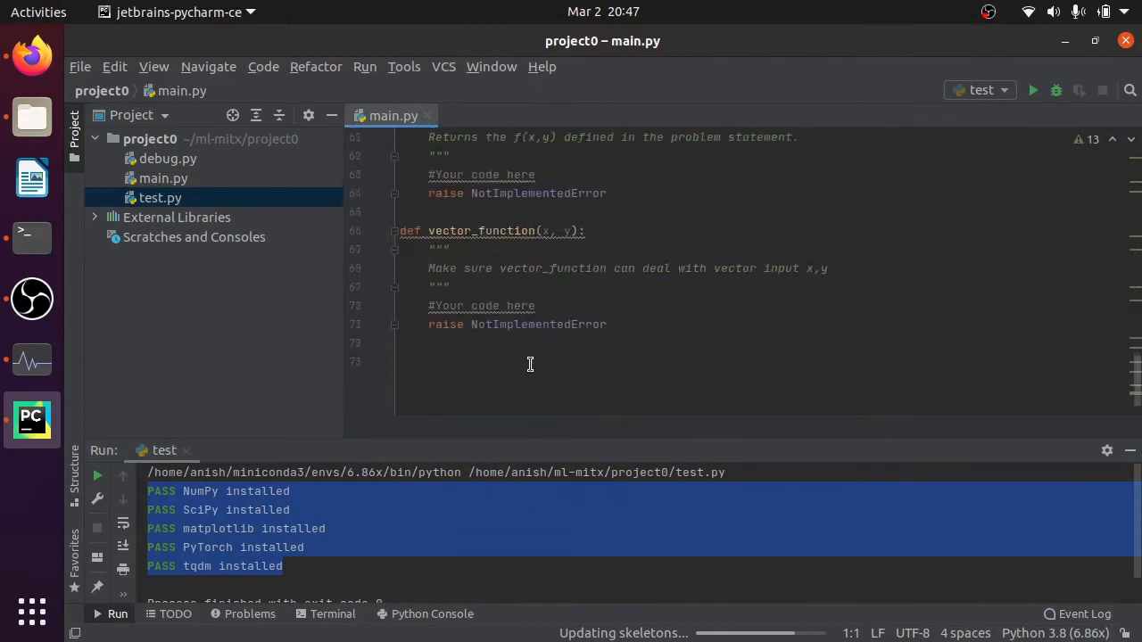
left_click(530, 362)
scroll(536, 348, "up", 5)
scroll(545, 319, "up", 15)
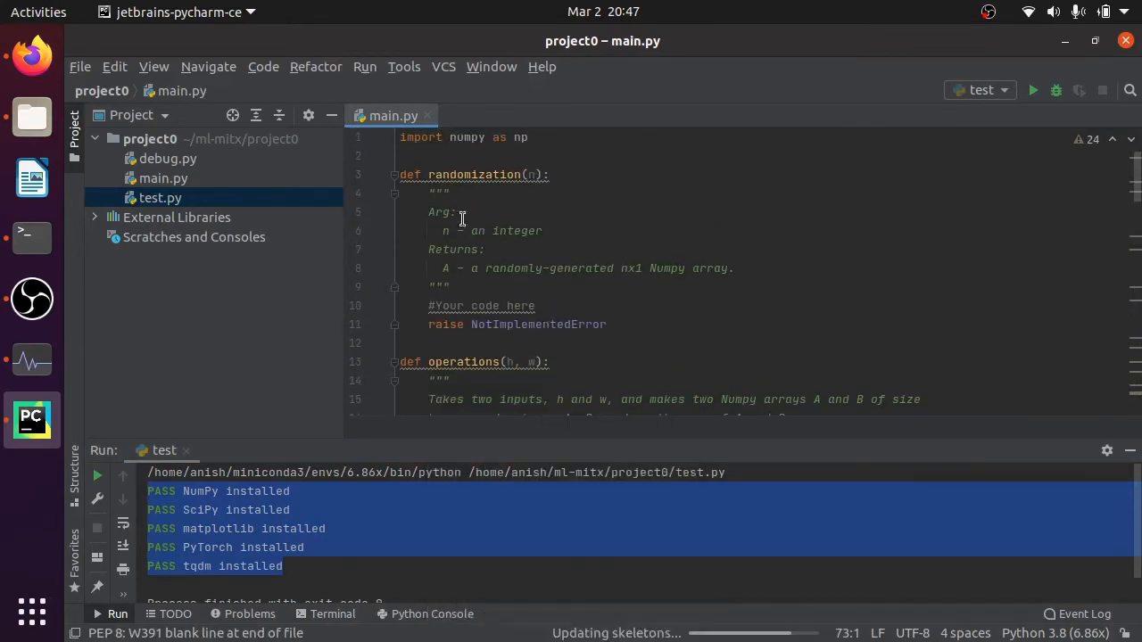
scroll(597, 340, "down", 6)
scroll(596, 339, "down", 15)
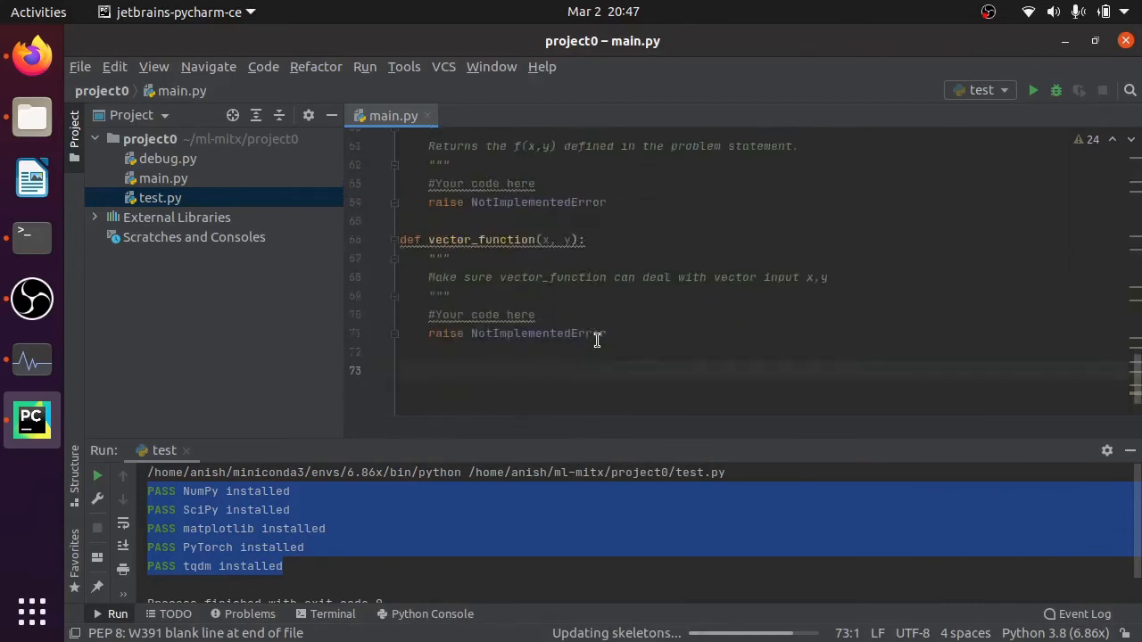
scroll(596, 340, "up", 20)
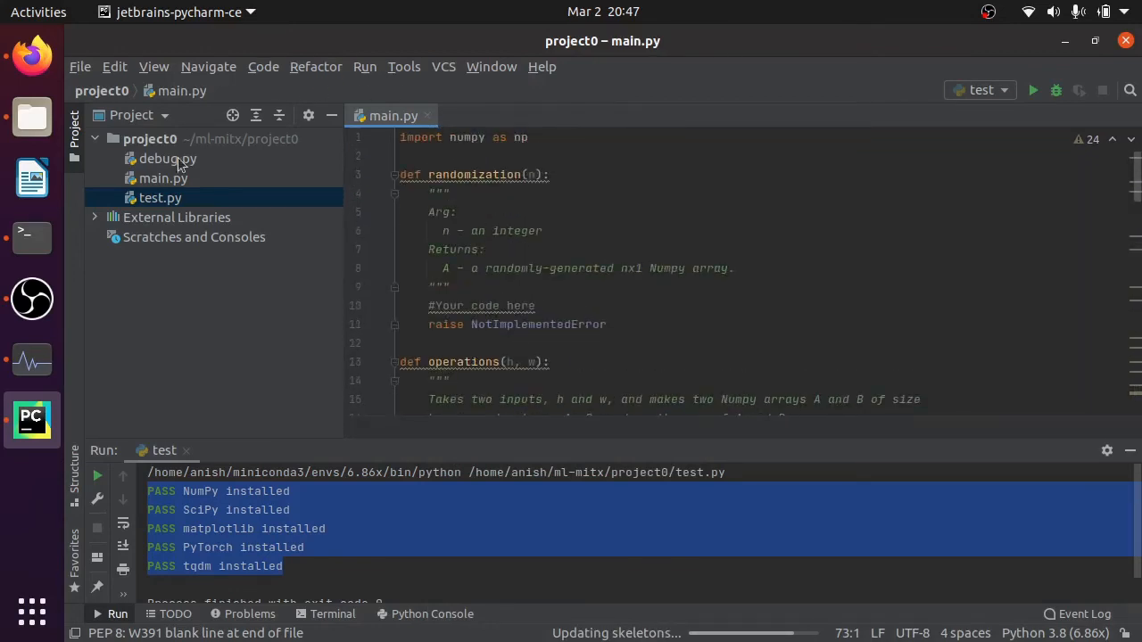
- Open debug.py from project0 and read its code, leaving it the only open file with the run output hidden
left_click(163, 184)
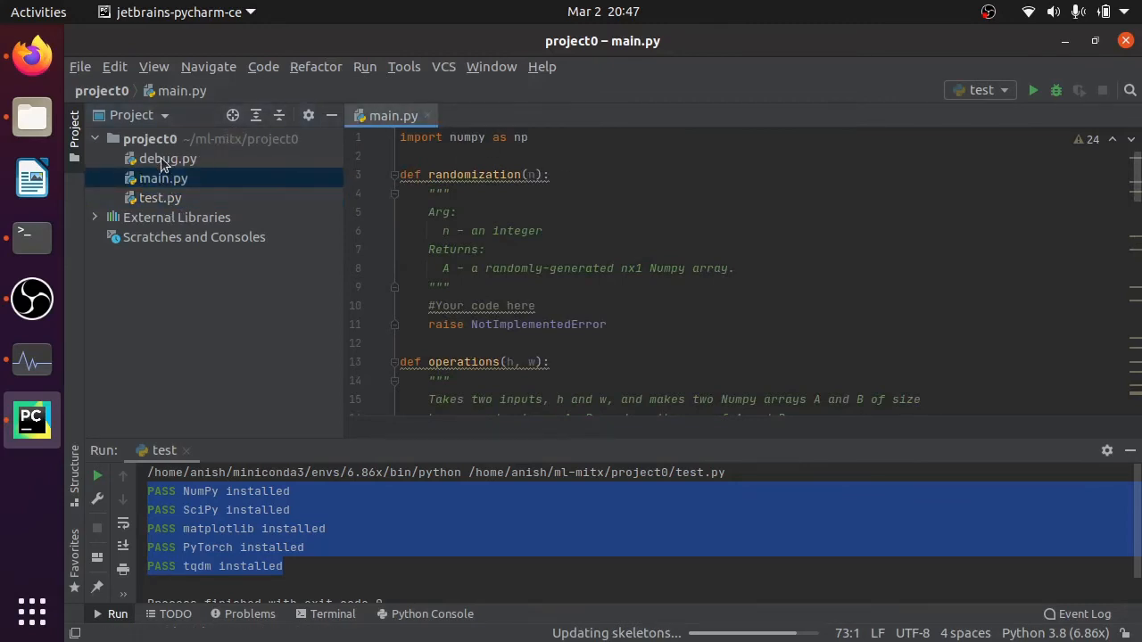
double_click(161, 161)
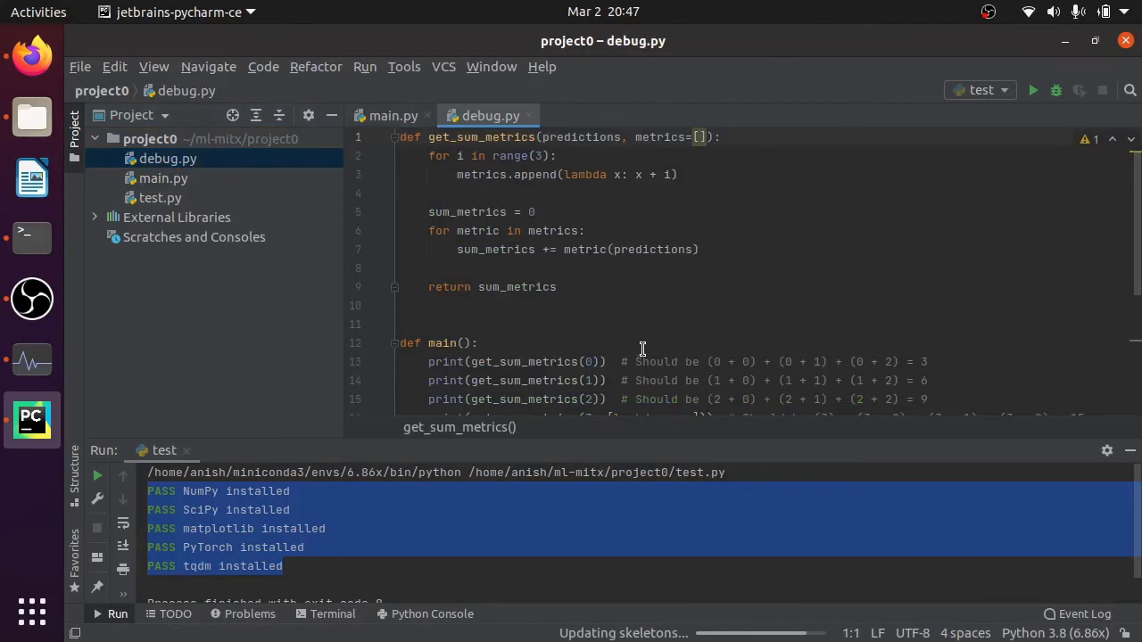
scroll(589, 347, "down", 5)
scroll(589, 347, "up", 5)
scroll(615, 233, "down", 5)
scroll(616, 233, "up", 5)
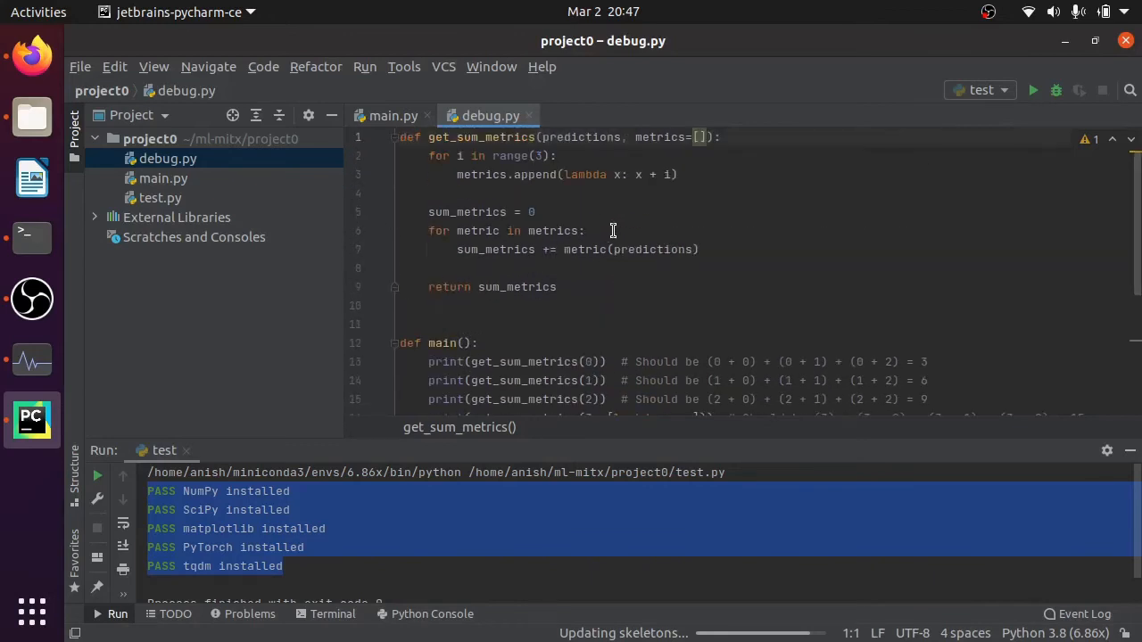
middle_click(403, 118)
left_click(1129, 449)
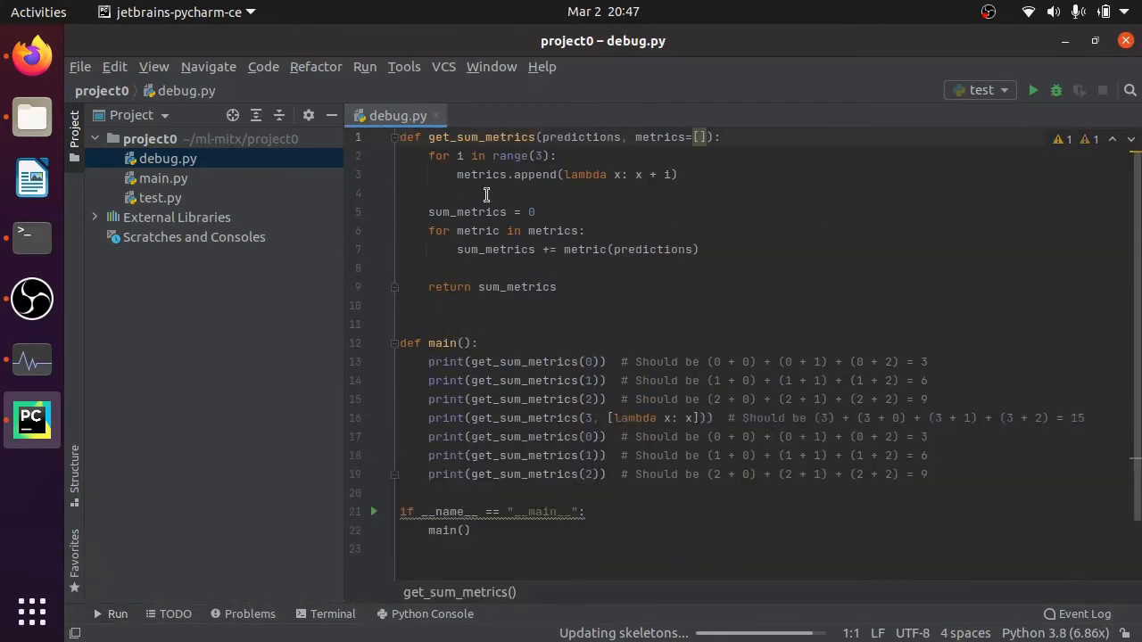
- Run debug.py from the project tree and compare its printed sums with the expected values in the comments of main()
right_click(183, 167)
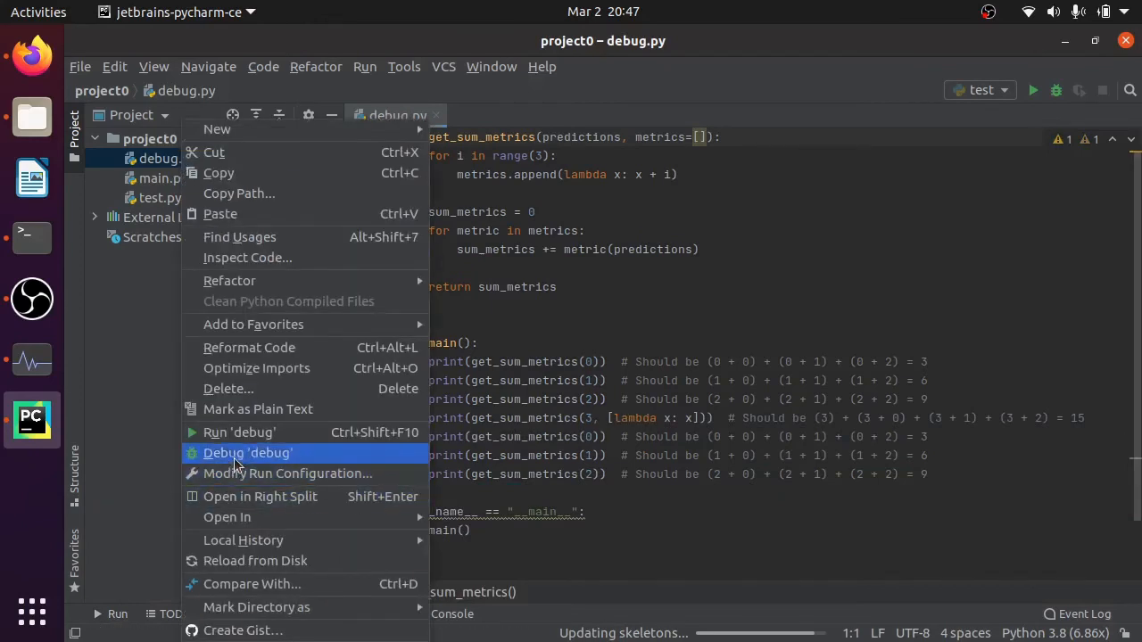
left_click(237, 432)
scroll(300, 538, "up", 2)
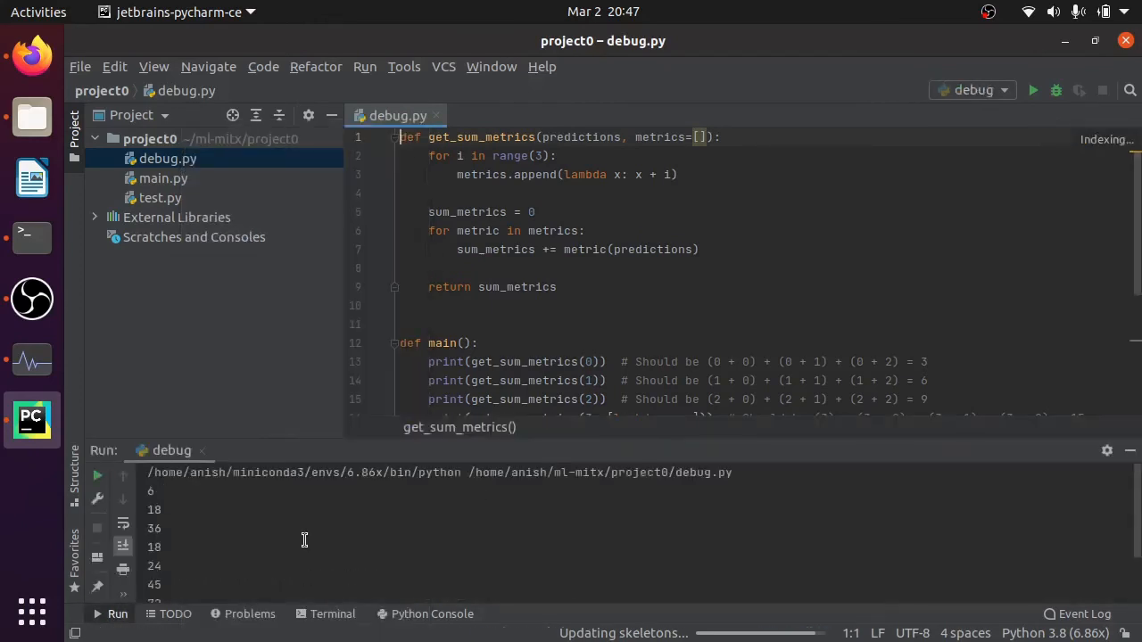
scroll(272, 526, "down", 2)
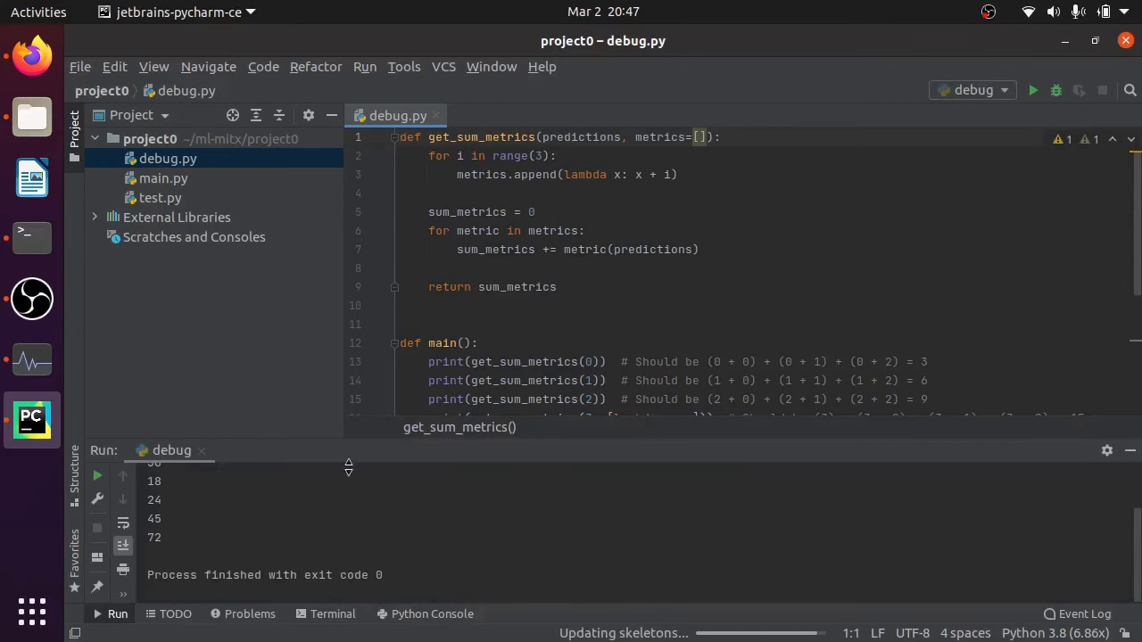
scroll(316, 495, "up", 2)
scroll(930, 352, "down", 1)
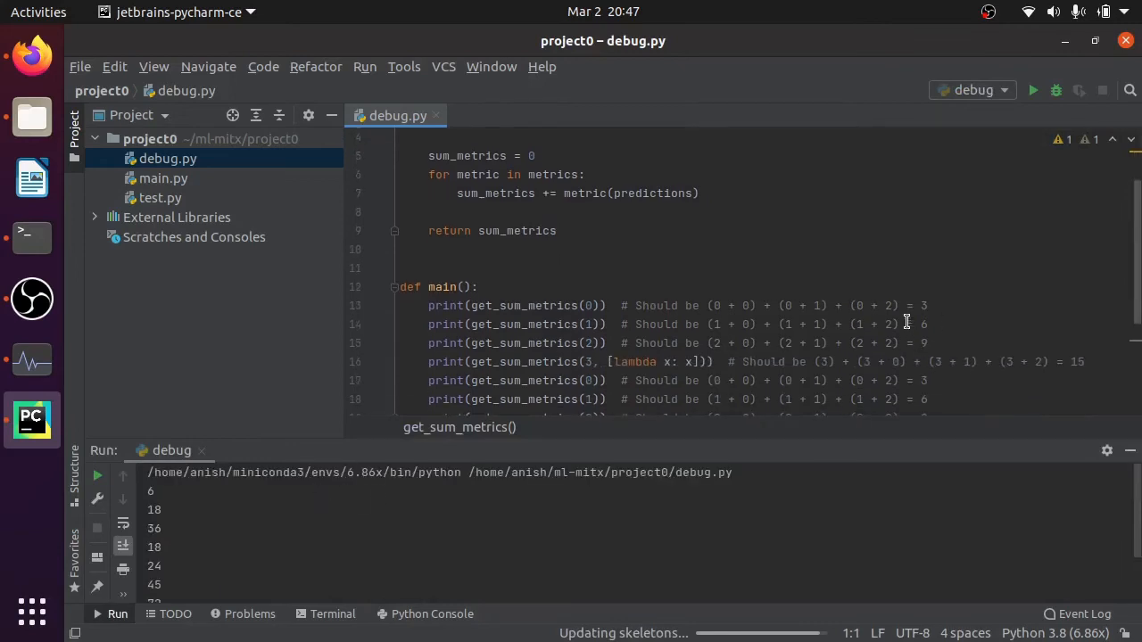
left_click(933, 306)
left_click(941, 328)
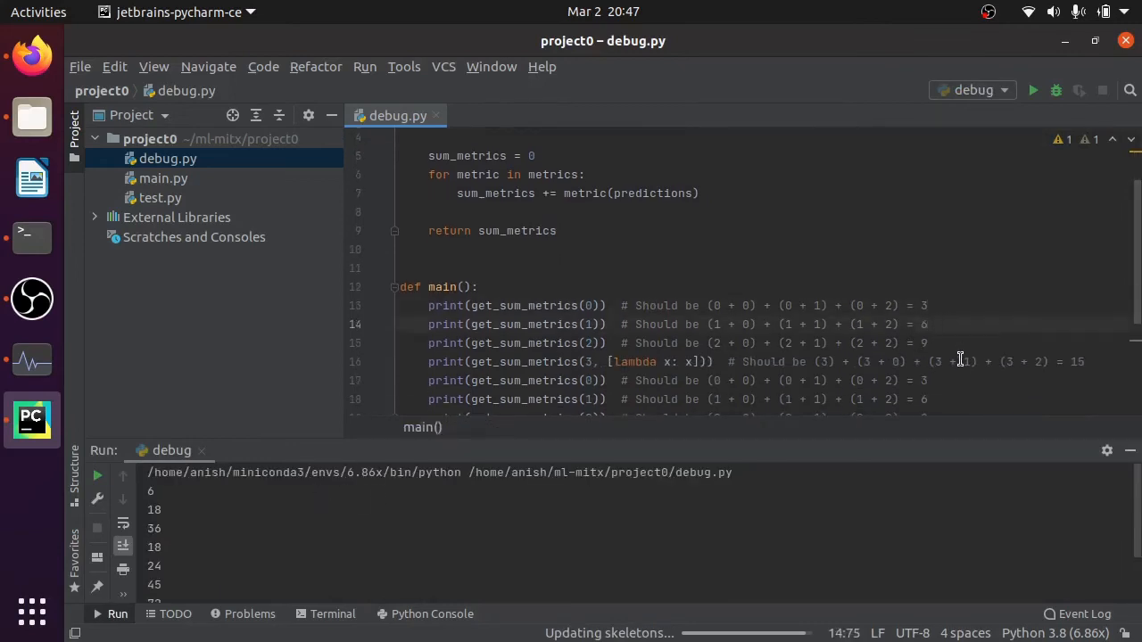
scroll(959, 358, "down", 2)
scroll(892, 348, "up", 3)
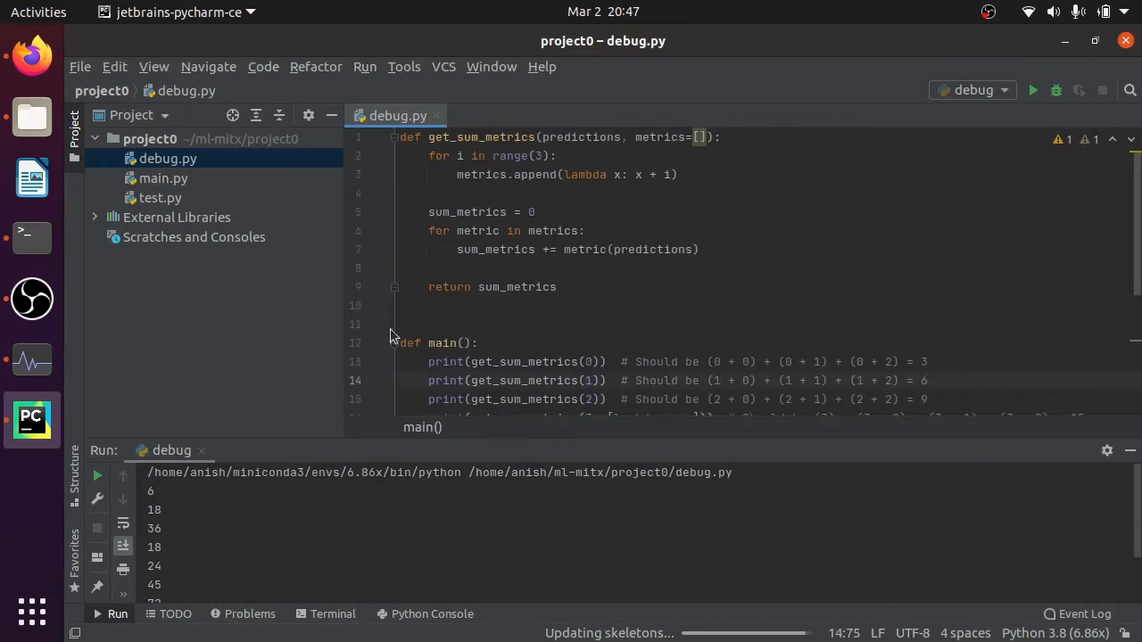
- Run debug.py in the debugger without breakpoints and install the suggested Cython debugger extension
right_click(185, 160)
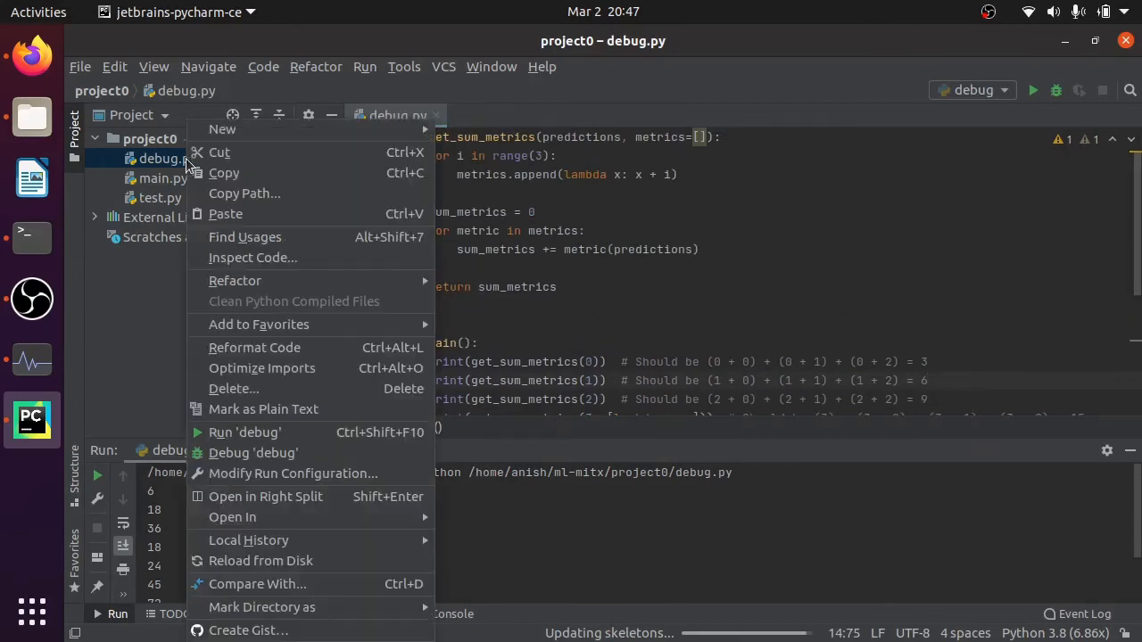
left_click(239, 453)
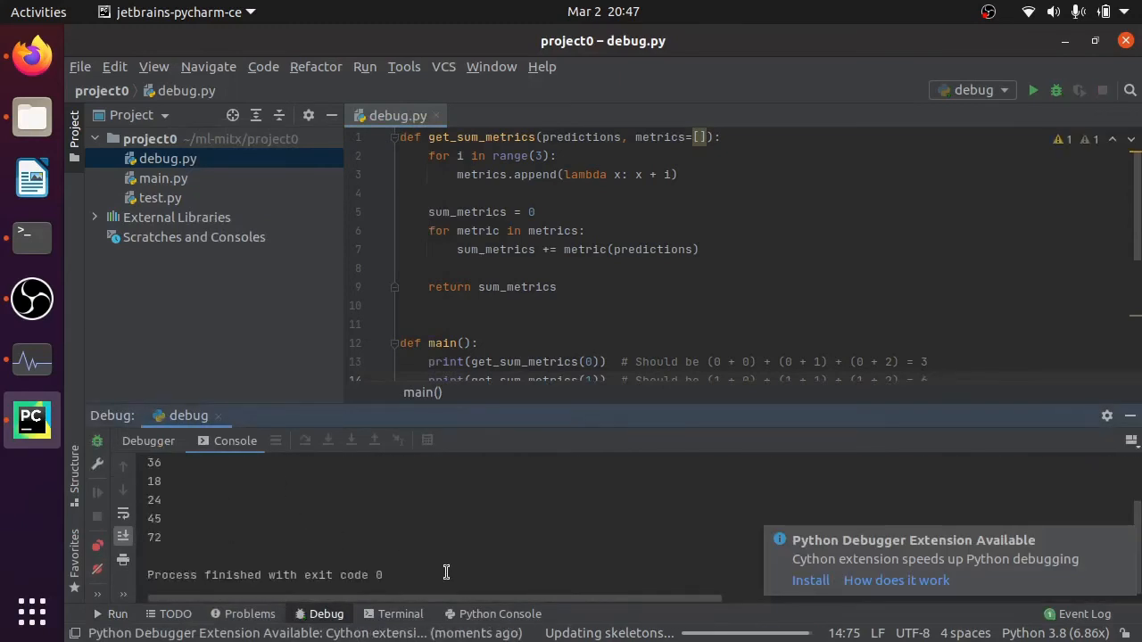
left_click(810, 580)
left_click(463, 518)
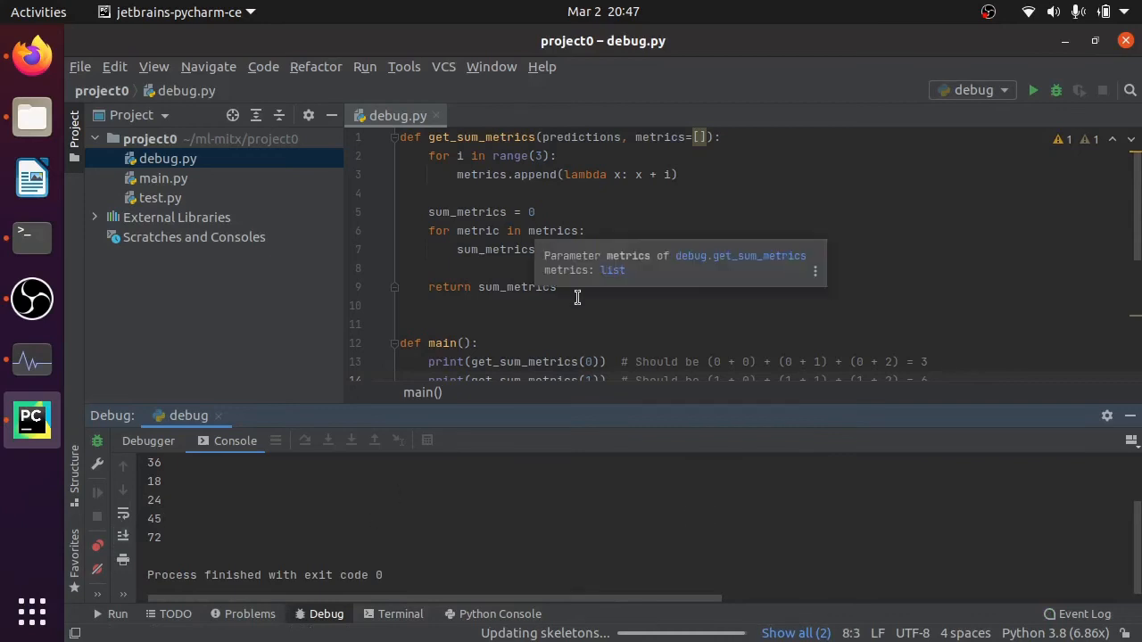
- Set breakpoints on lines 2, 5 and 6 of debug.py and start debugging the file
scroll(578, 298, "down", 3)
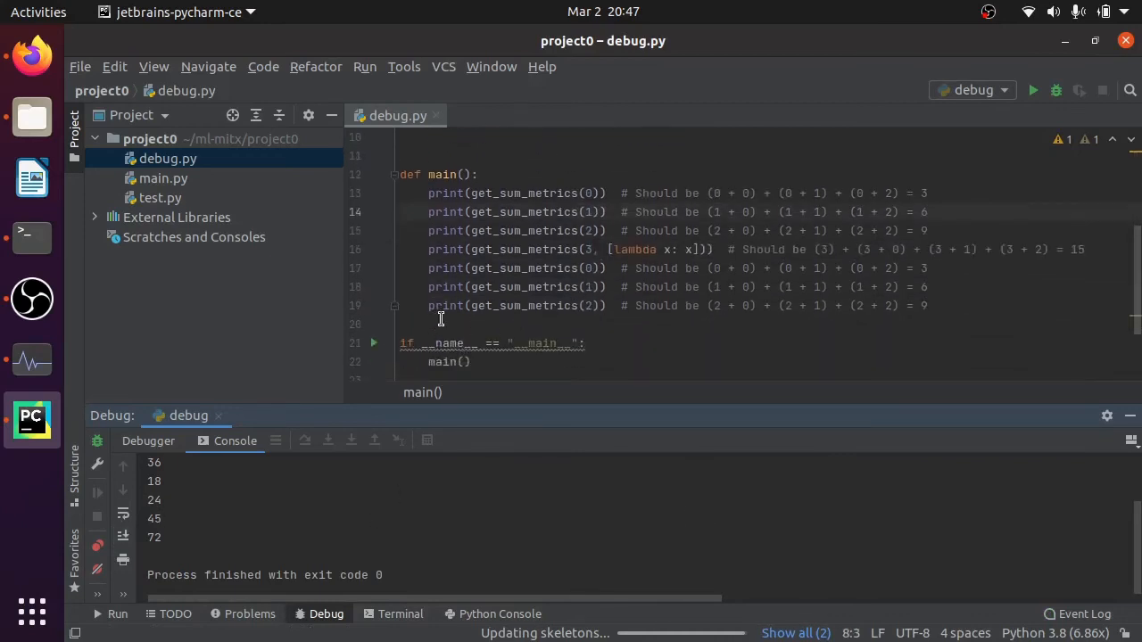
scroll(437, 321, "up", 3)
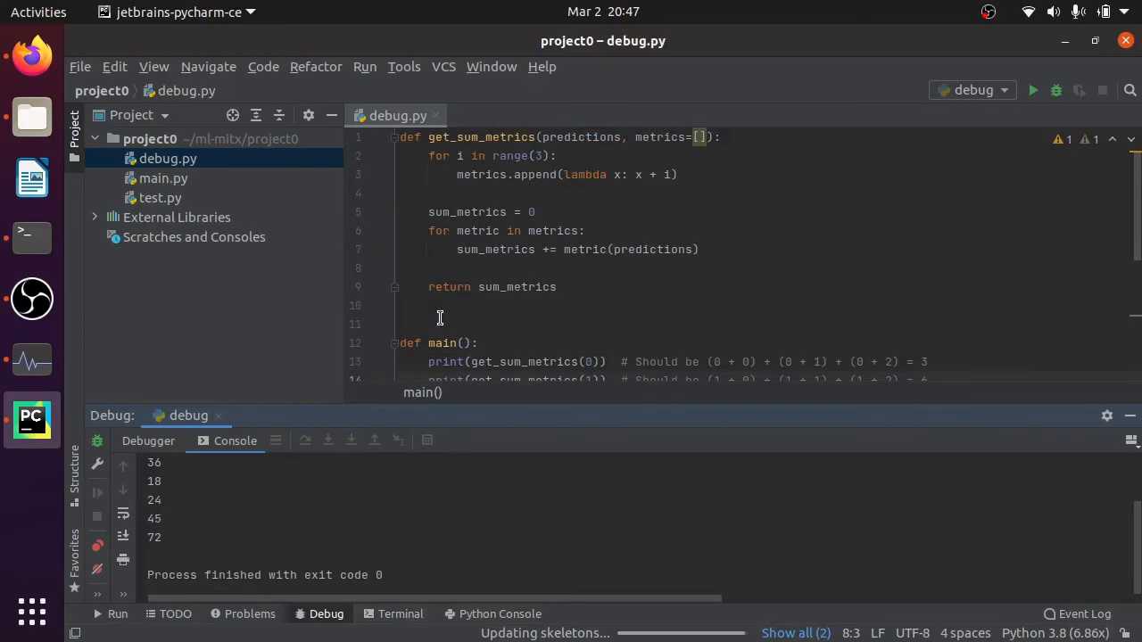
scroll(532, 282, "down", 4)
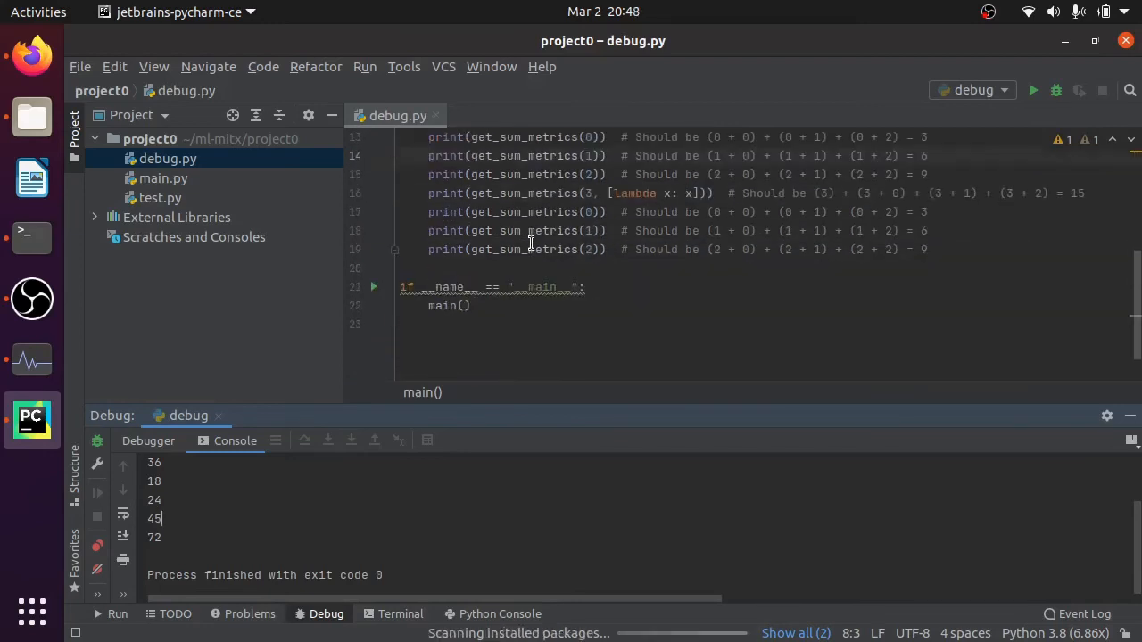
scroll(520, 309, "up", 4)
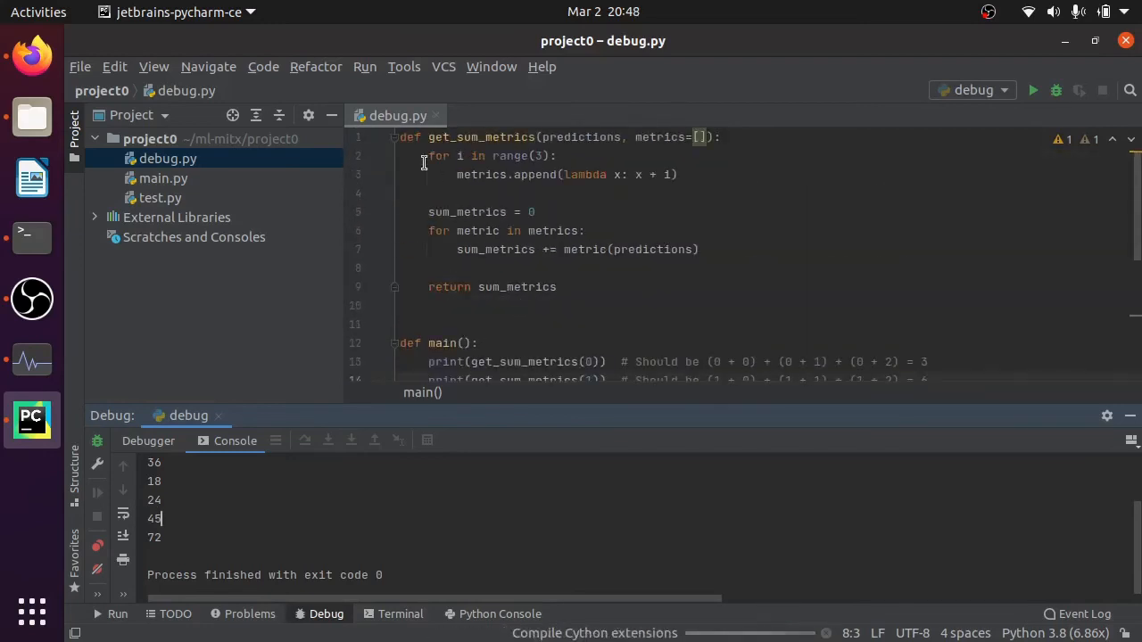
left_click(376, 156)
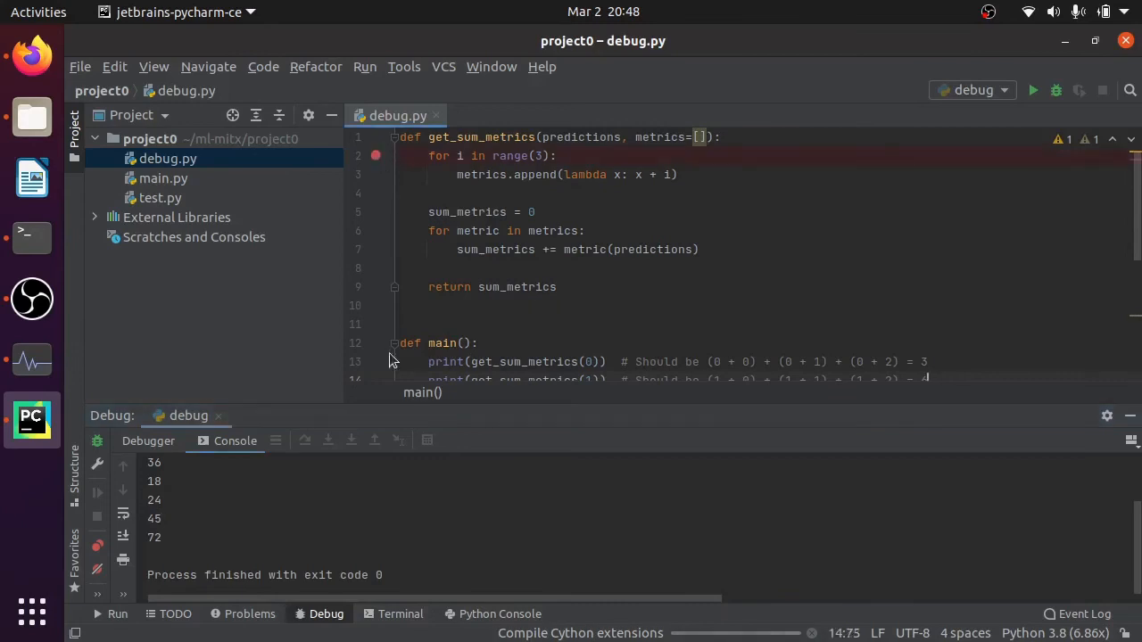
left_click(376, 212)
left_click(375, 231)
right_click(189, 162)
left_click(254, 453)
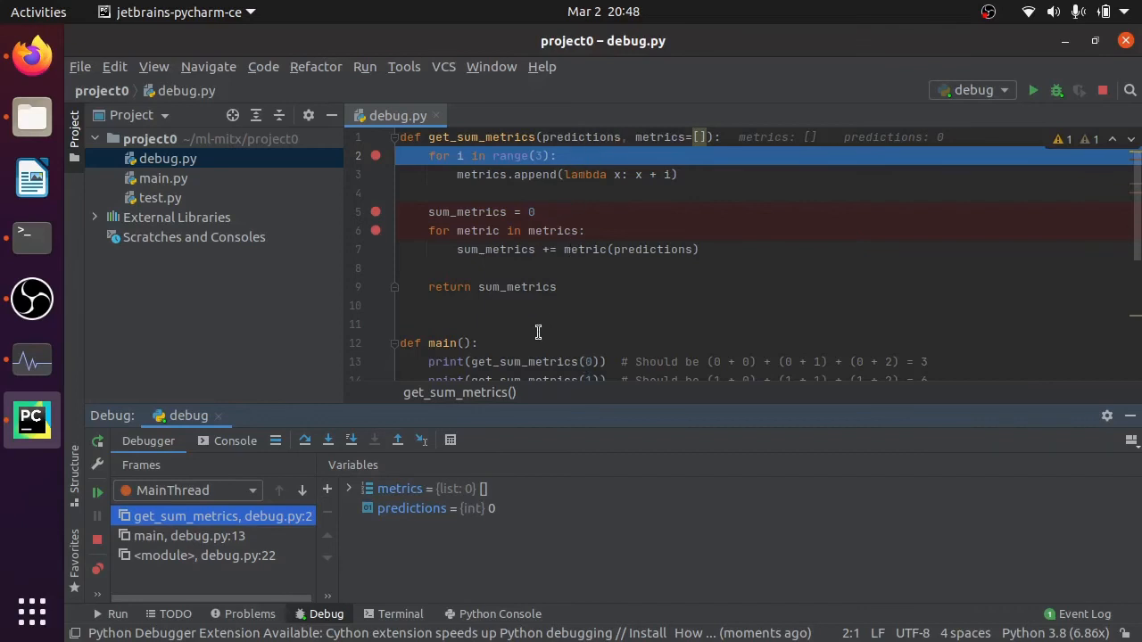
- Resume the program through each pass of the range(3) loop until execution pauses at line 5
scroll(670, 329, "down", 3)
scroll(671, 332, "up", 3)
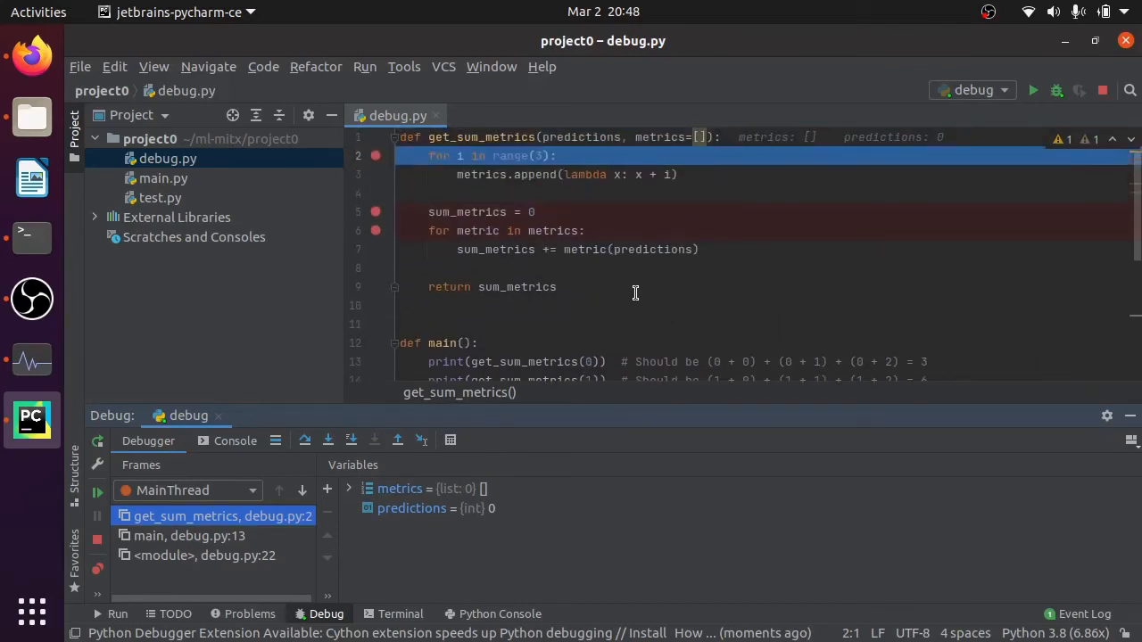
left_click(97, 494)
left_click(97, 493)
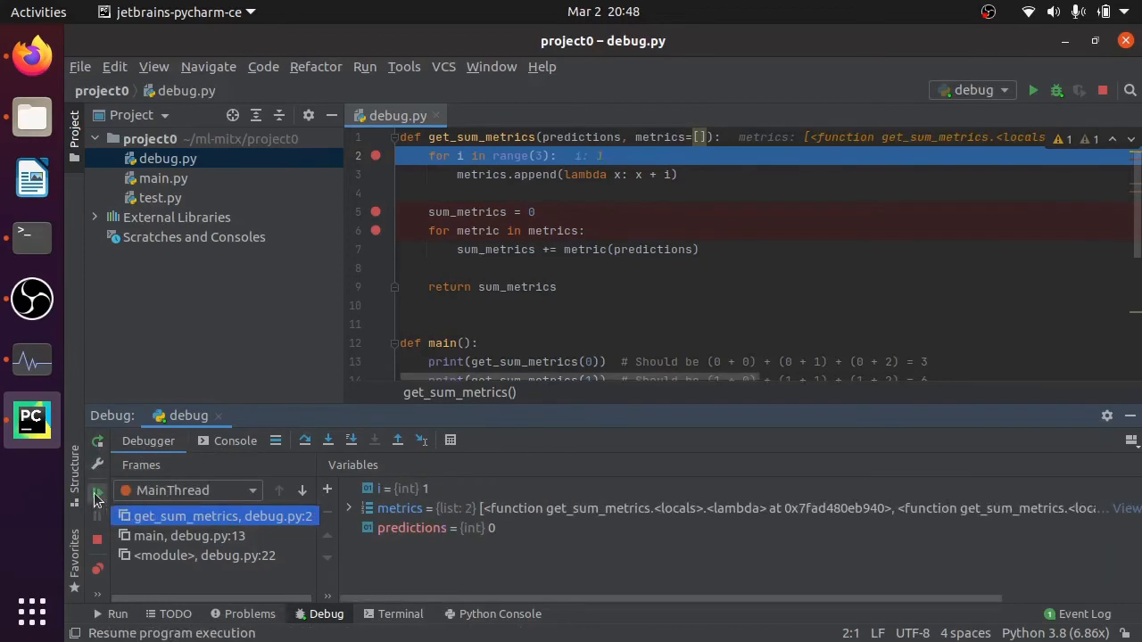
left_click(97, 495)
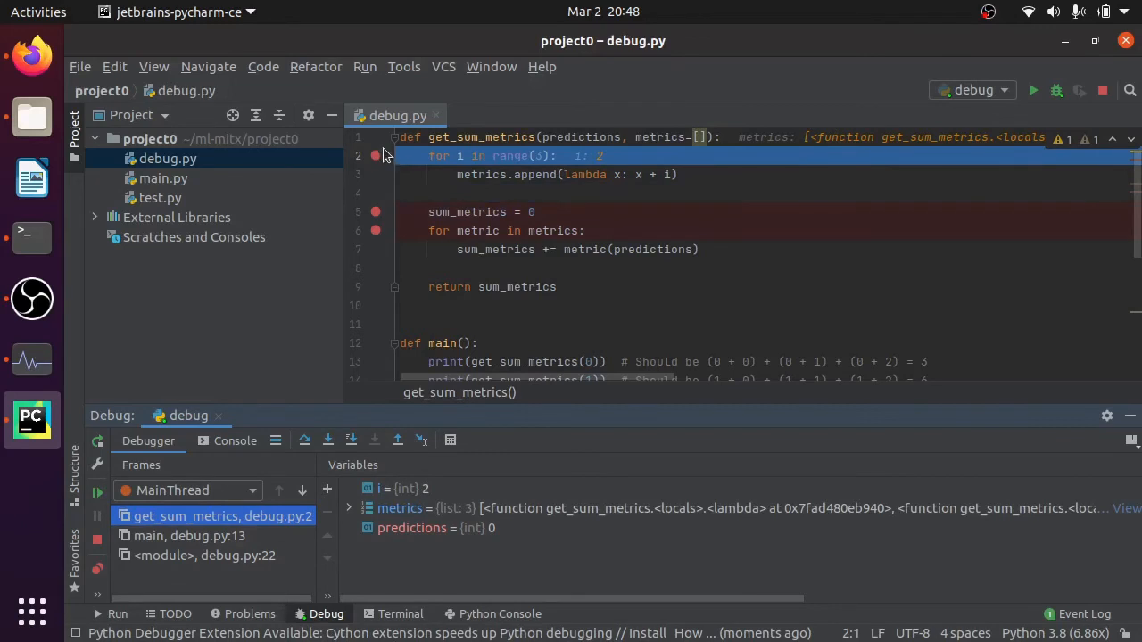
left_click(100, 493)
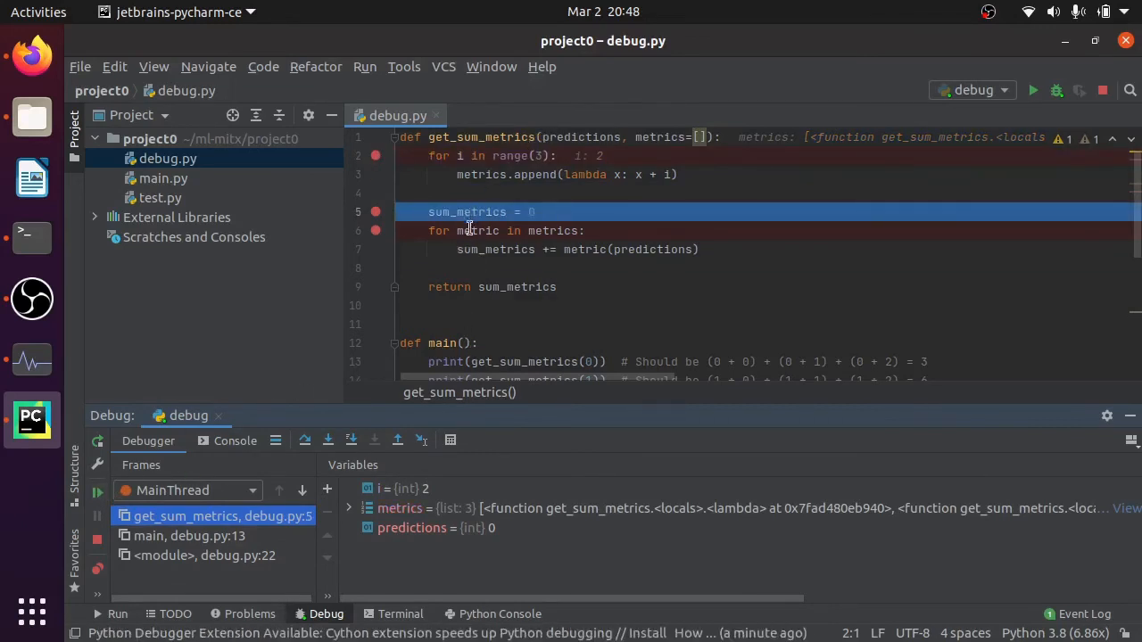
- Replace the line 6 breakpoint with one on line 9, and resume to the return statement to inspect sum_metrics
left_click(376, 287)
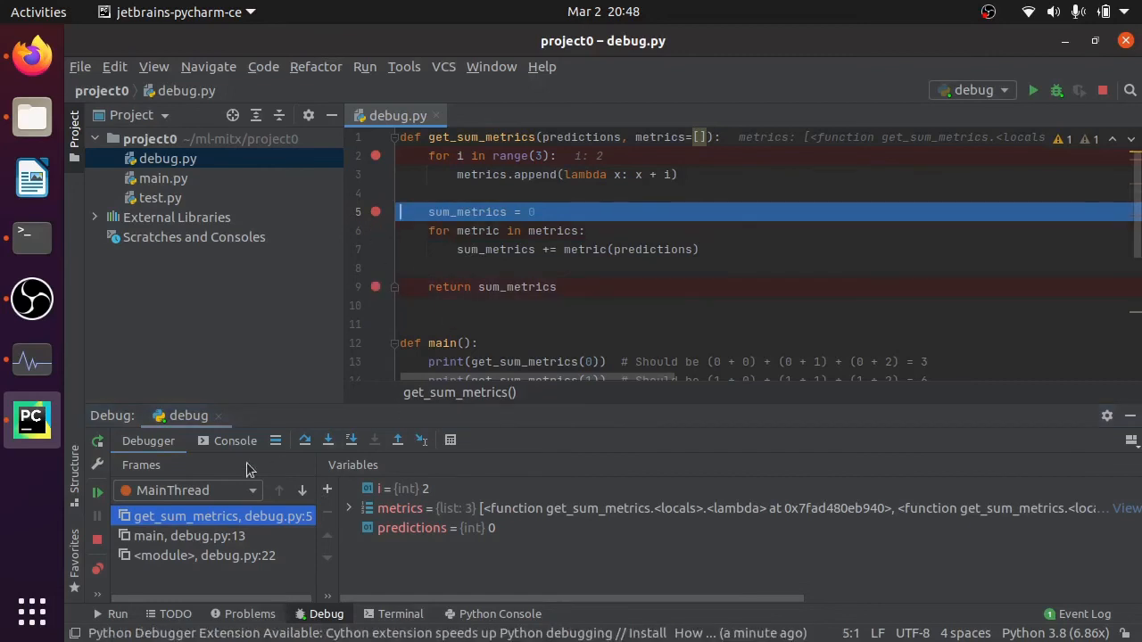
left_click(98, 491)
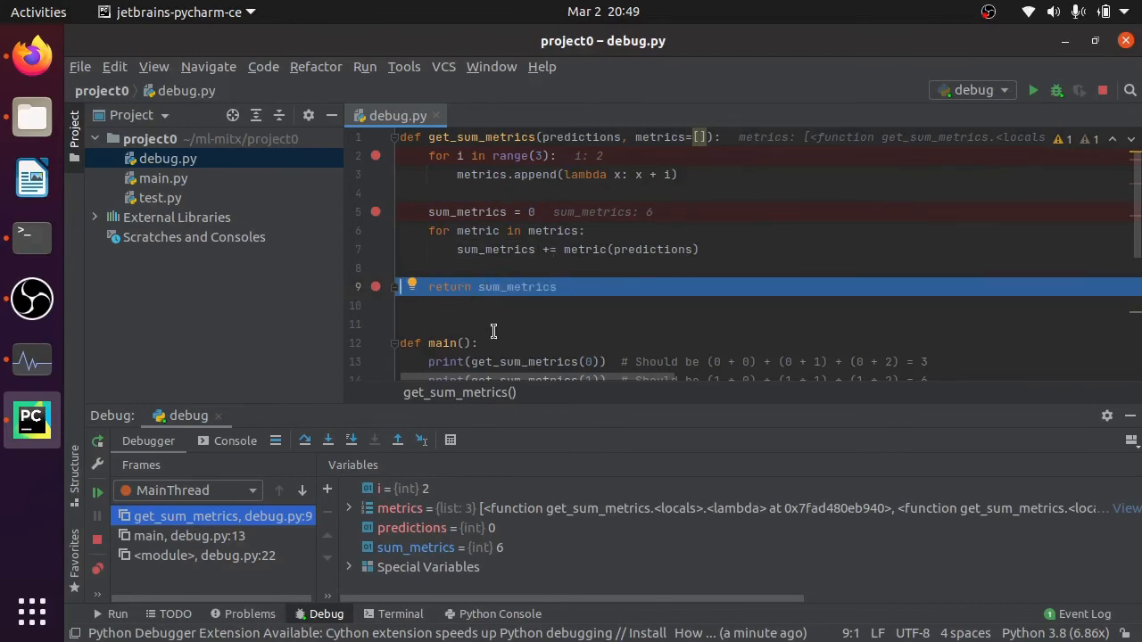
mouse_move(526, 288)
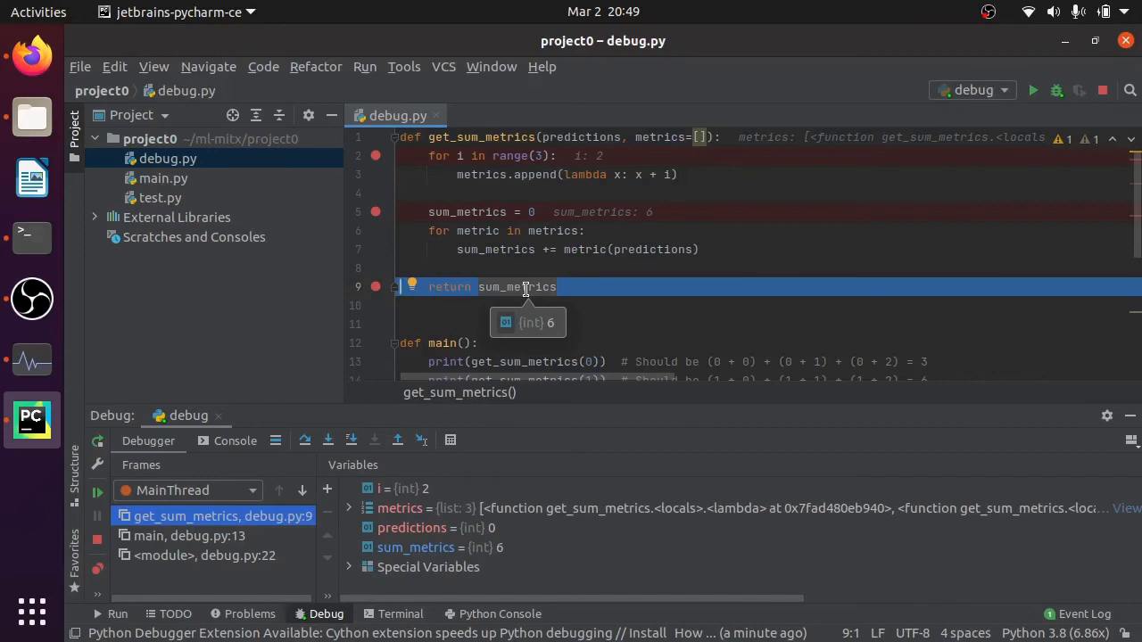
- Evaluate the expression predictions + 1 in the paused get_sum_metrics frame, then dismiss the evaluation dialog
left_click(451, 441)
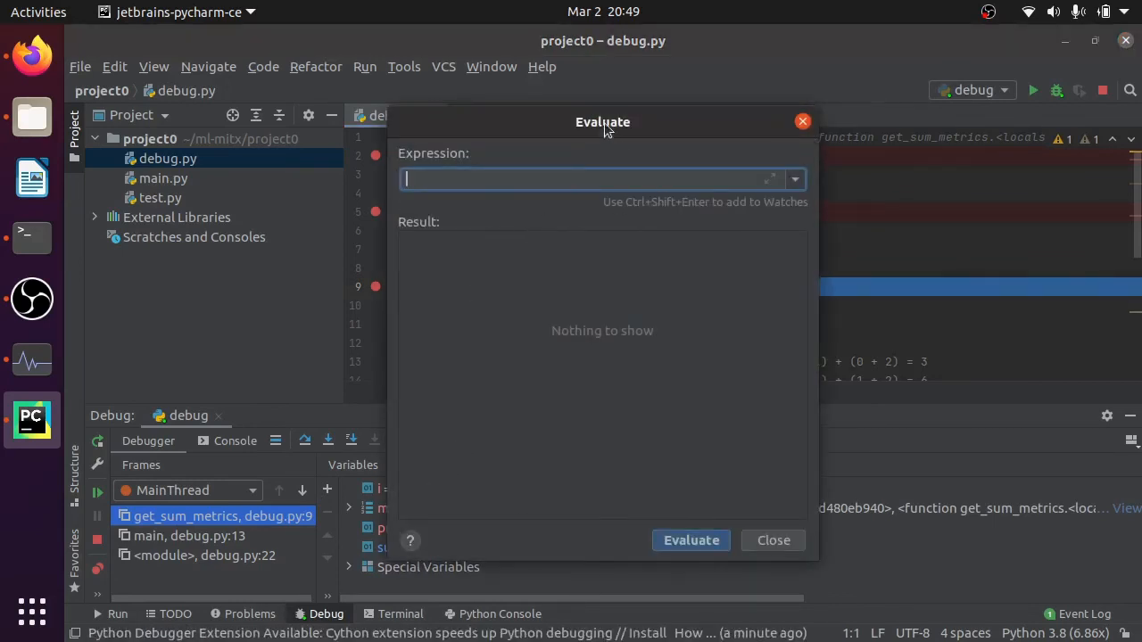
left_click_drag(604, 122, 880, 182)
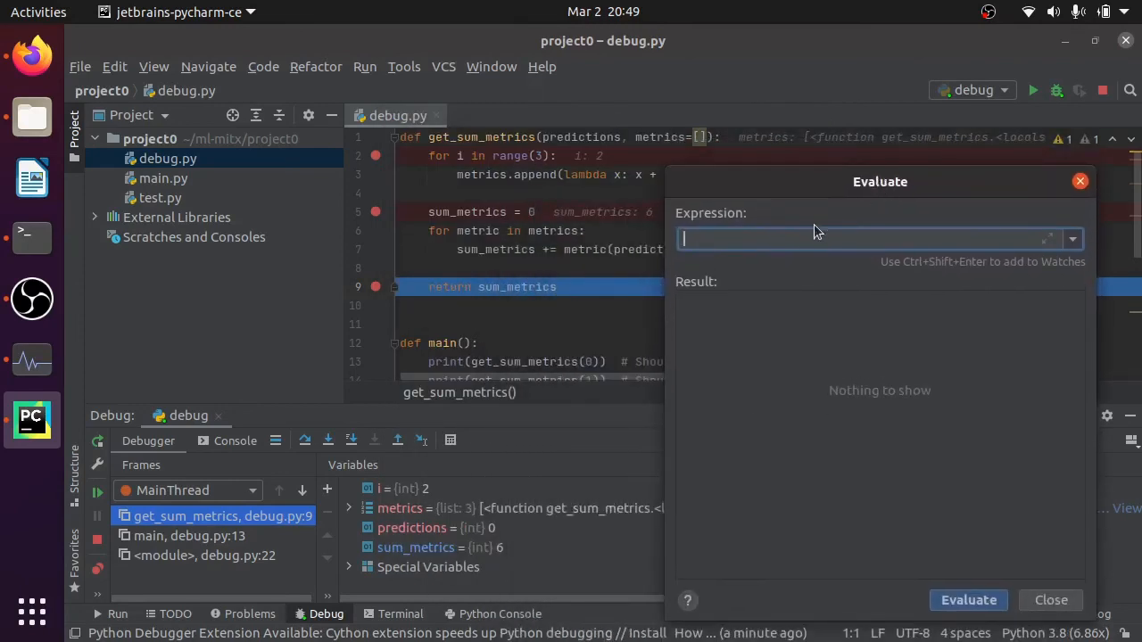
type("pre")
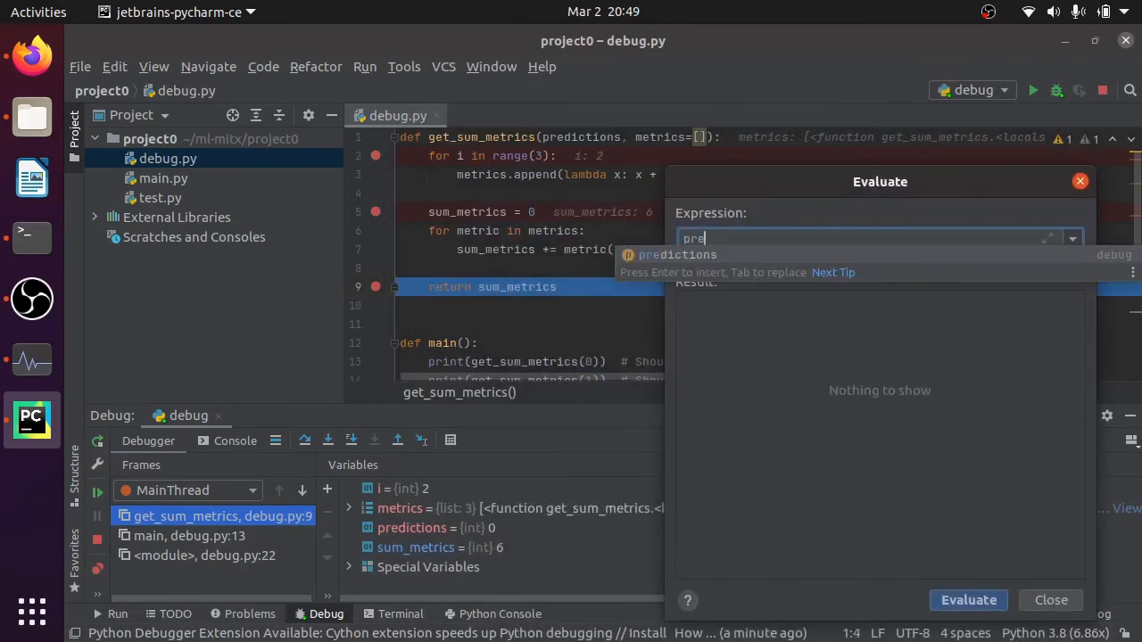
key("Return")
type("+ 1")
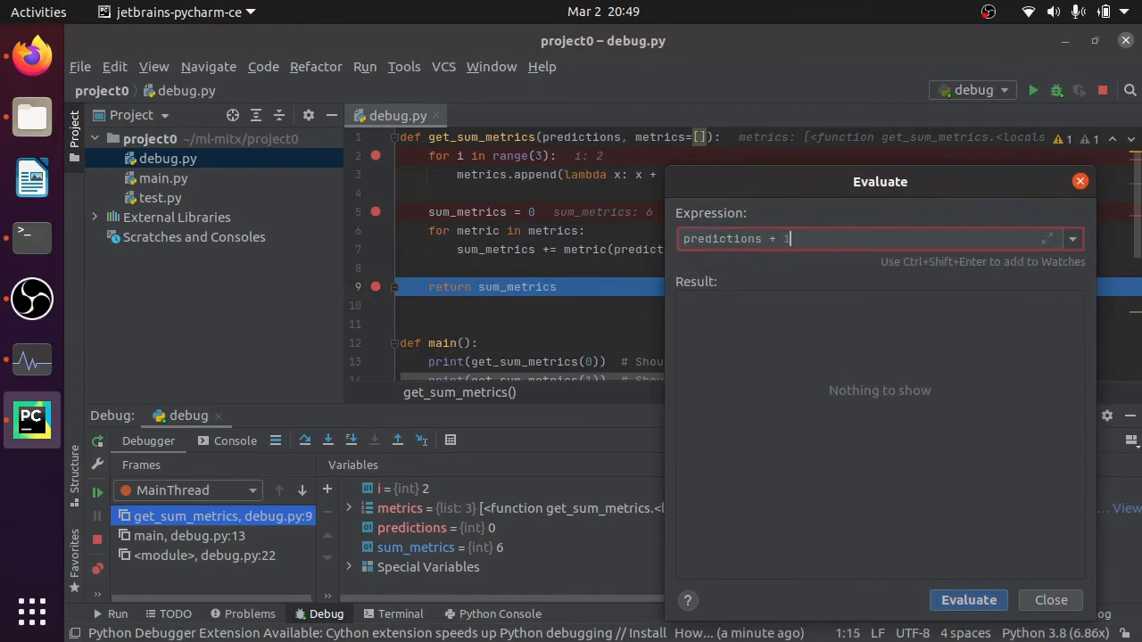
key("Return")
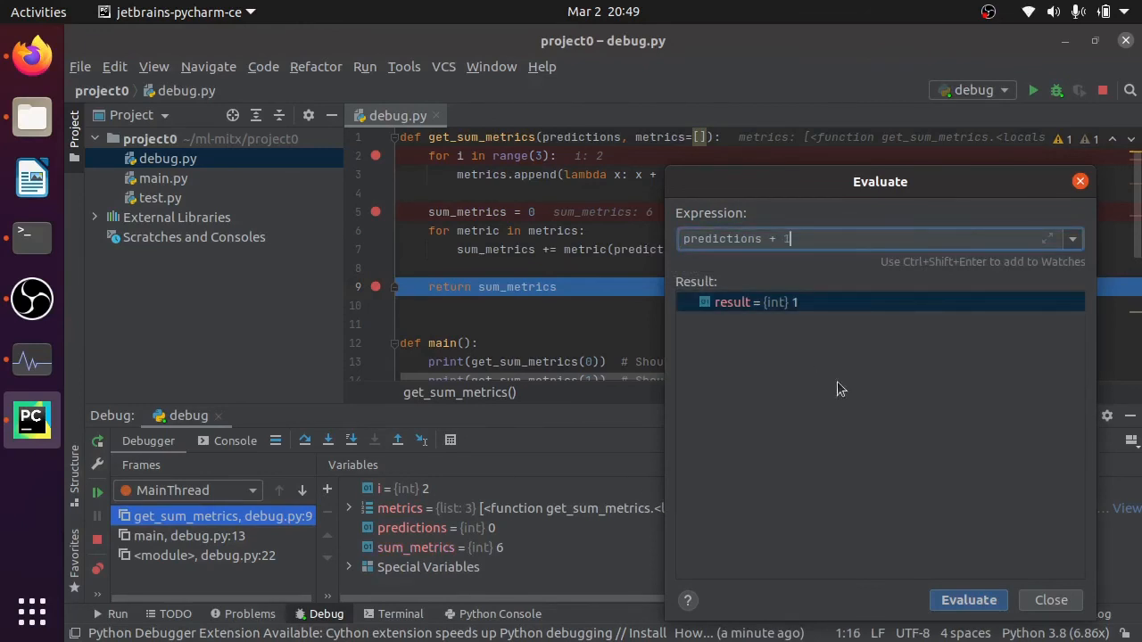
left_click(1051, 600)
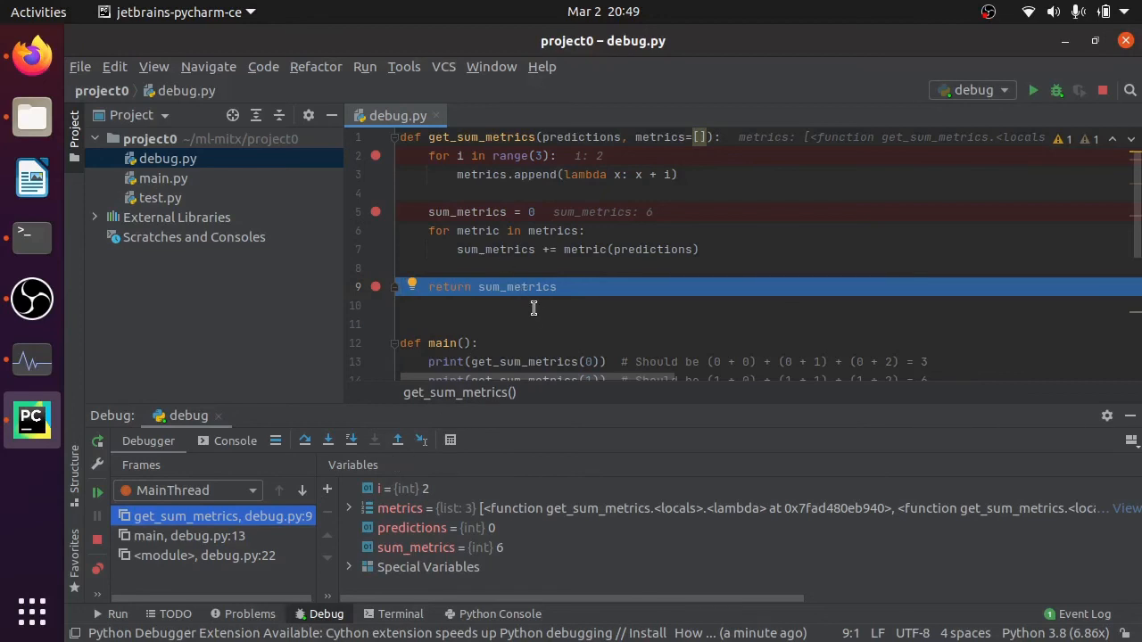
- Review the code of debug.py and inspect the individual elements of the metrics list among the debugger variables
scroll(538, 317, "down", 3)
scroll(538, 317, "up", 3)
left_click(349, 508)
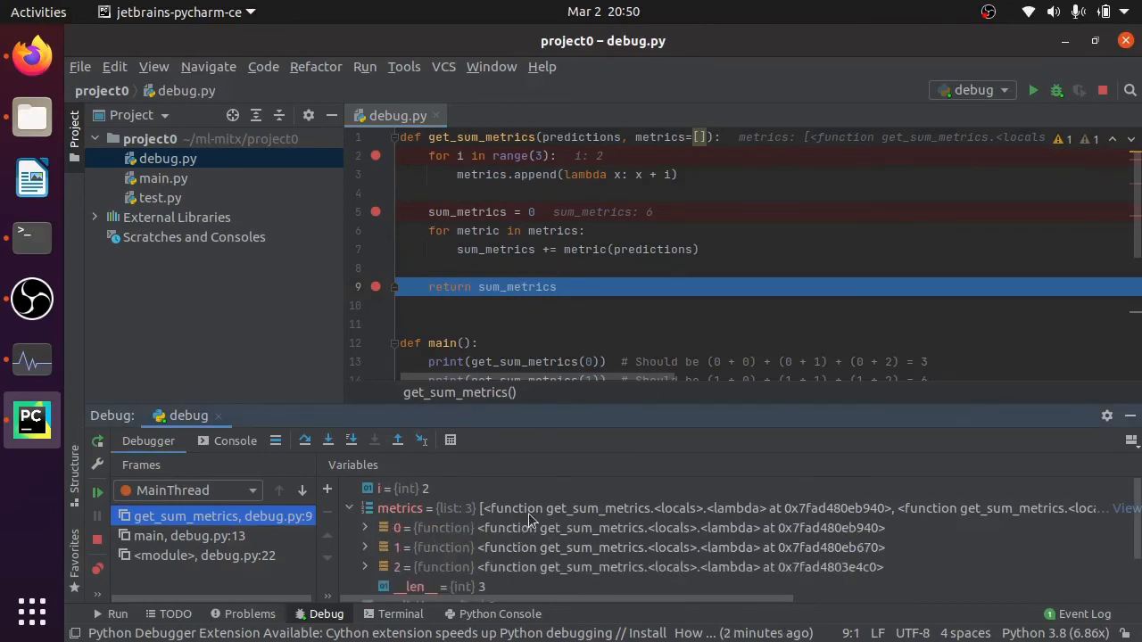
left_click(349, 509)
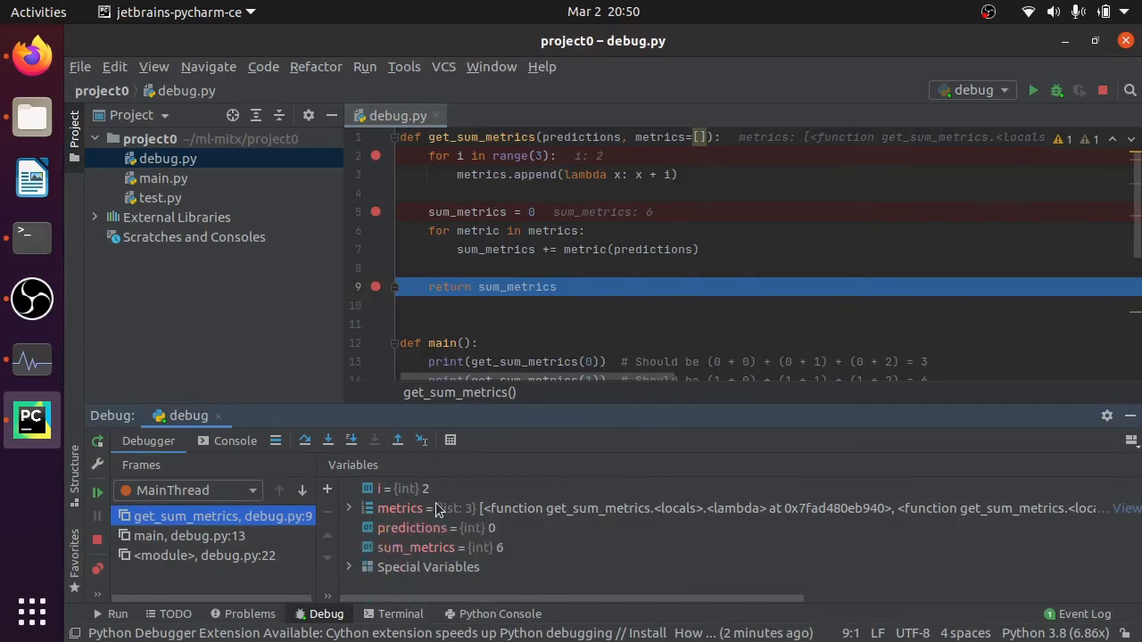
- Resume to the next get_sum_metrics call, remove the breakpoints on lines 2, 5 and 9, and let the program run to completion
left_click(104, 498)
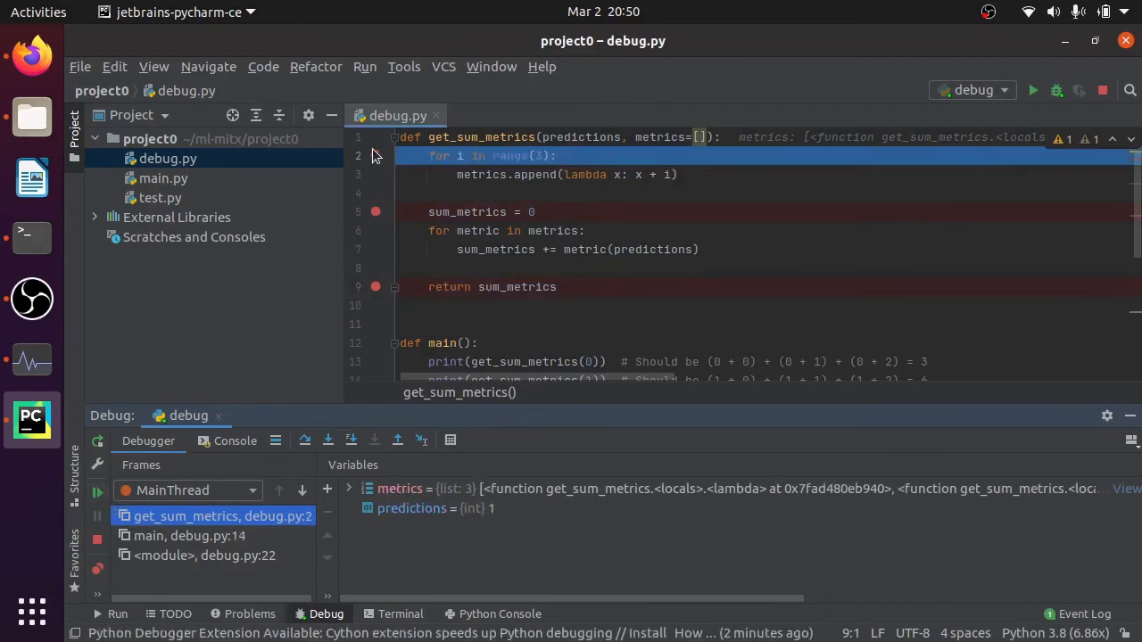
left_click(376, 211)
left_click(376, 287)
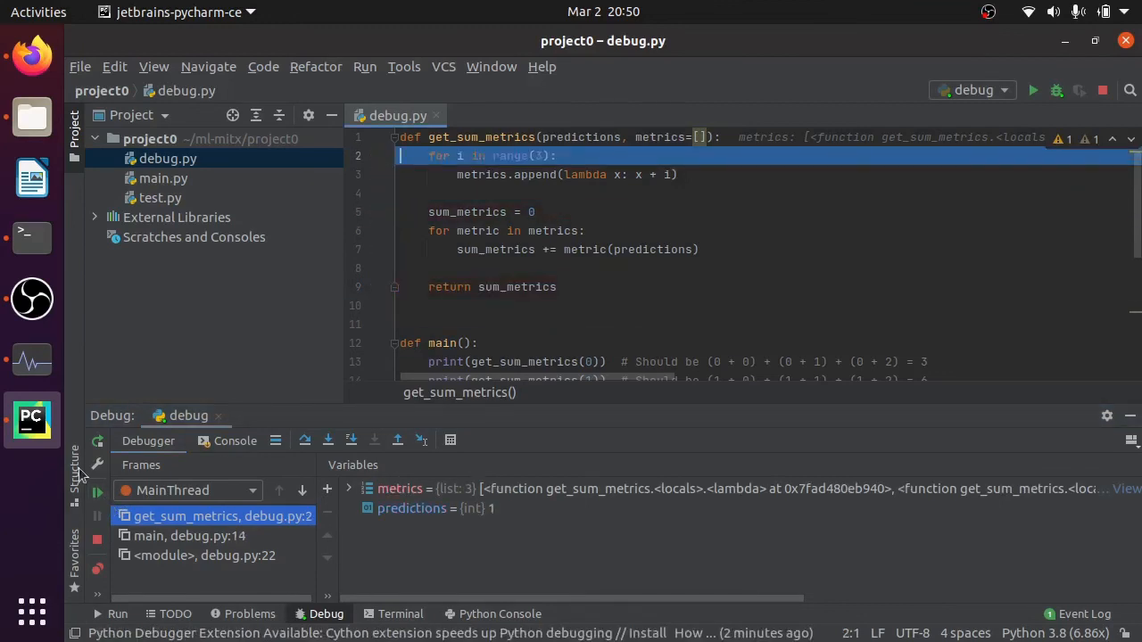
left_click(97, 493)
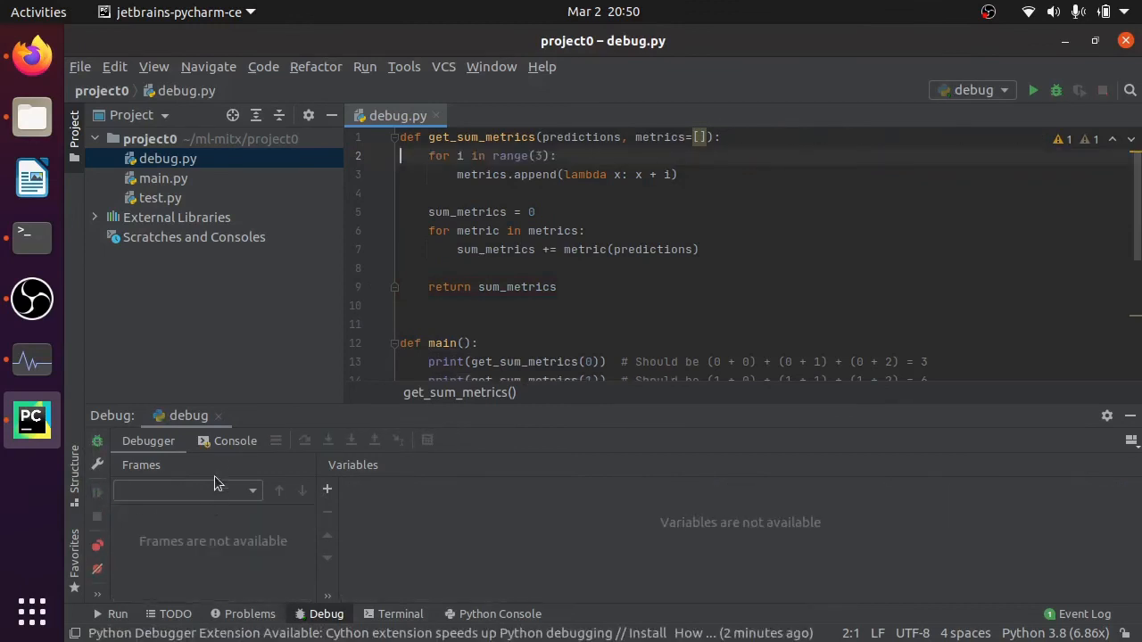
- Read through the console output of the debug.py run, from the first printed sum to the exit message
left_click(221, 442)
scroll(199, 509, "up", 3)
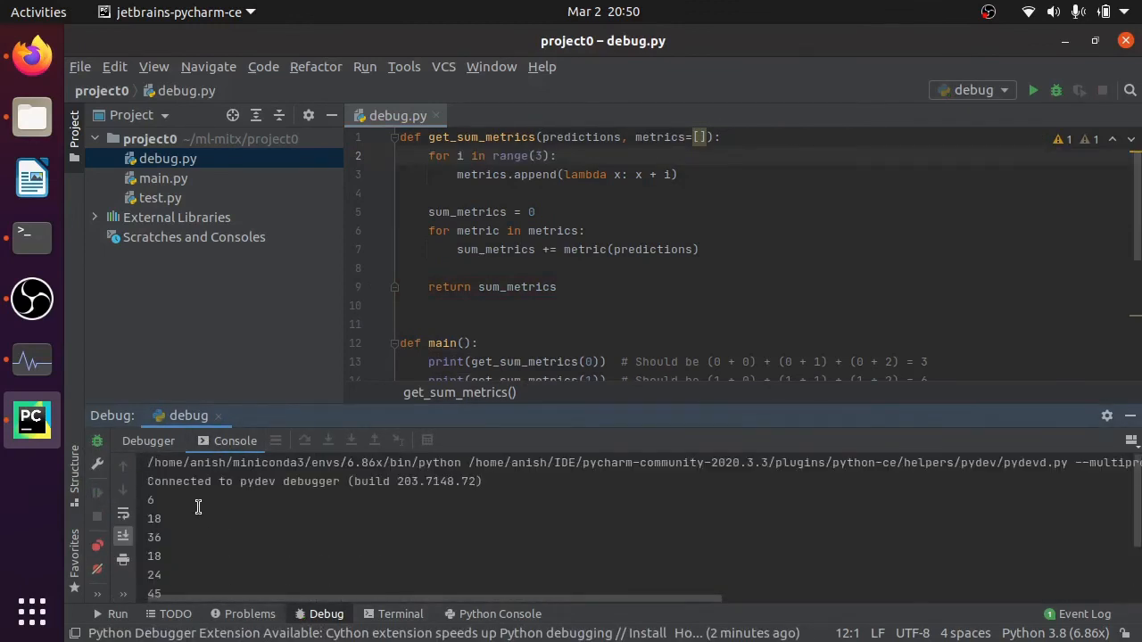
scroll(198, 506, "down", 3)
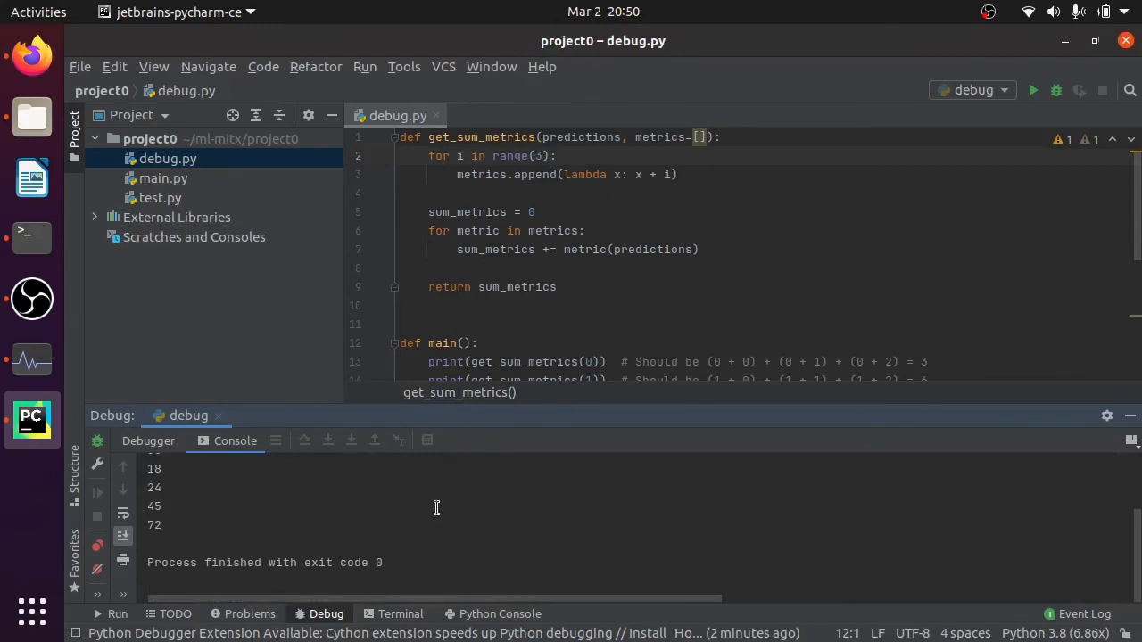
- Review the debug run configuration's script path, Python interpreter and working directory, and close it without changes
left_click(998, 89)
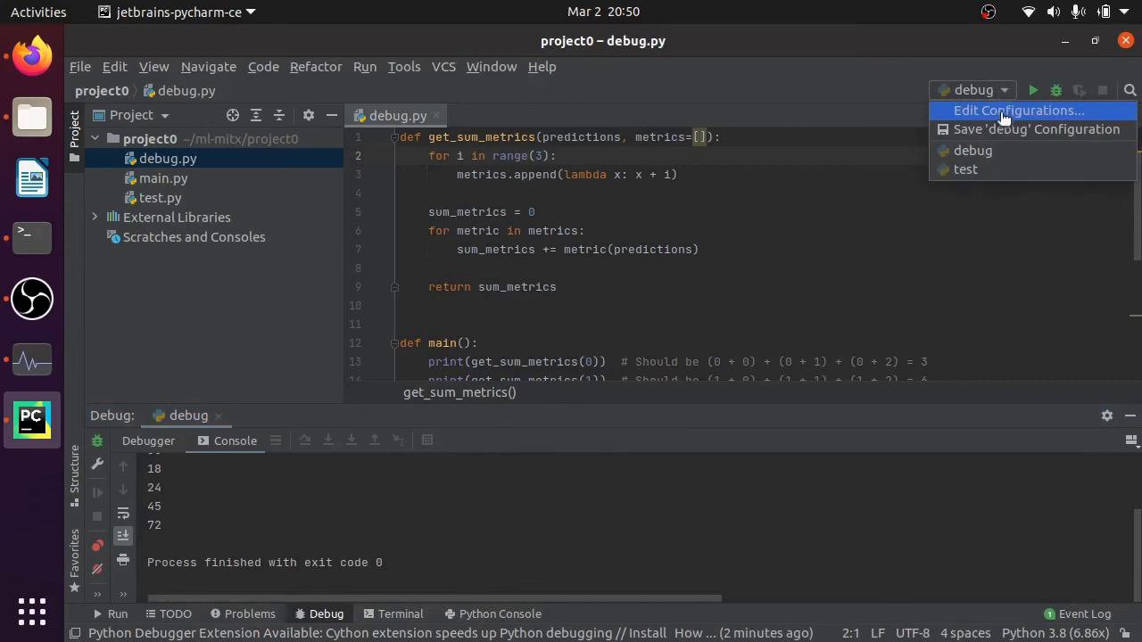
left_click(1005, 111)
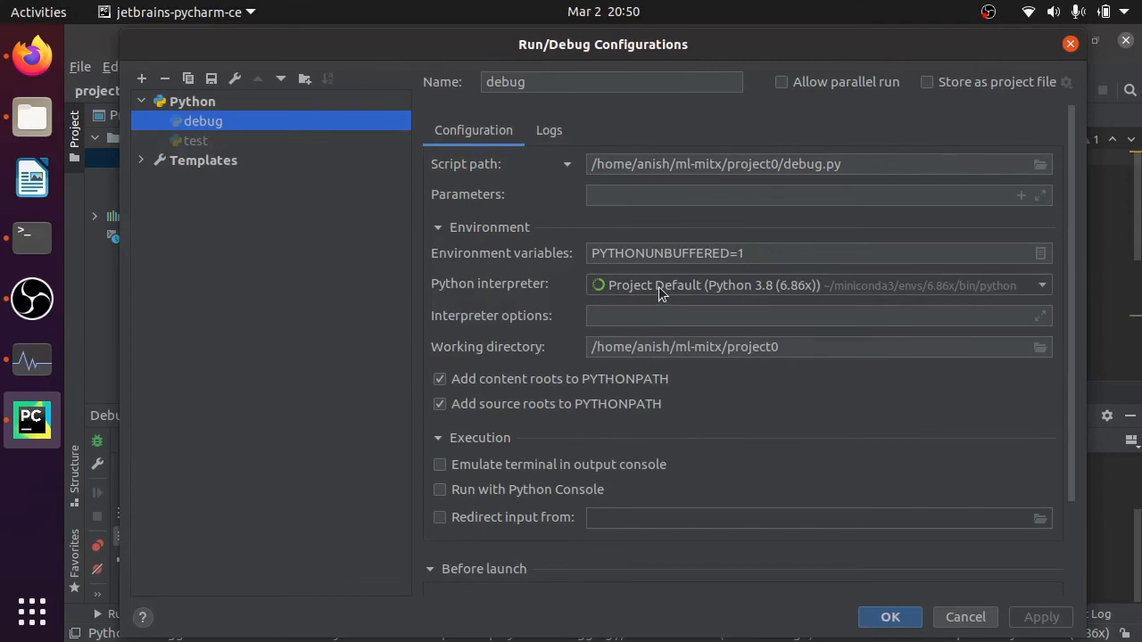
left_click(900, 619)
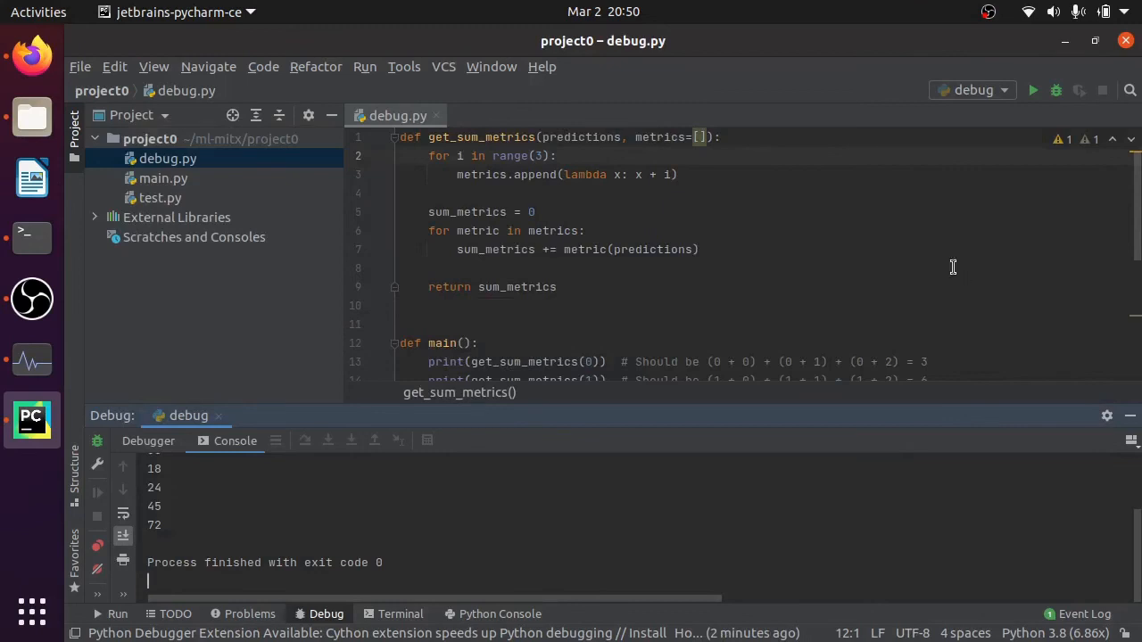
left_click(32, 298)
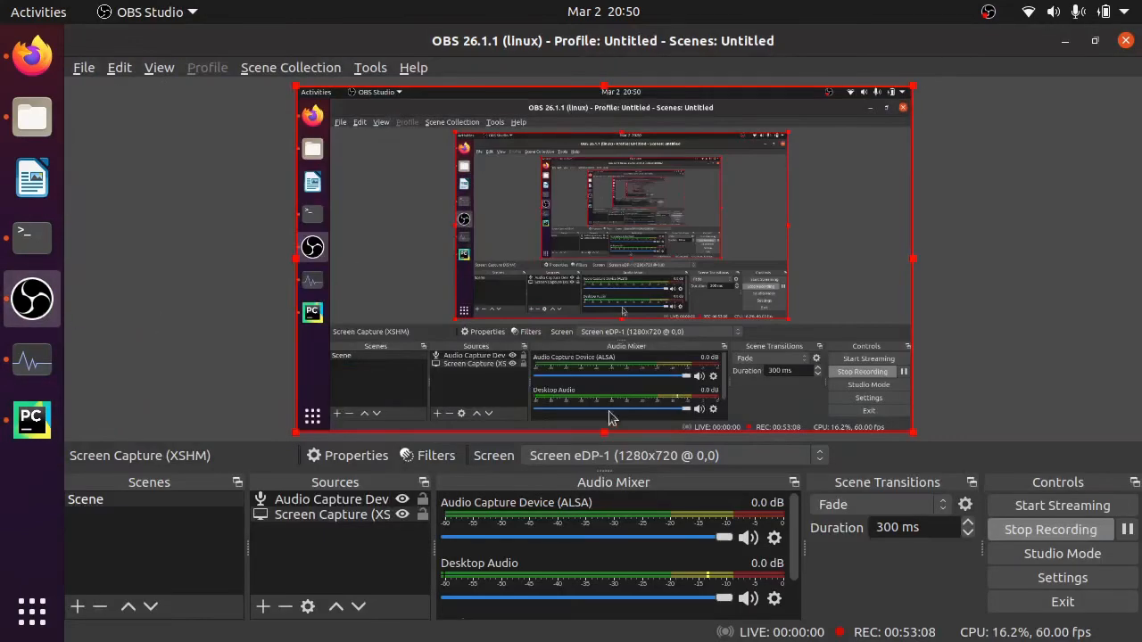